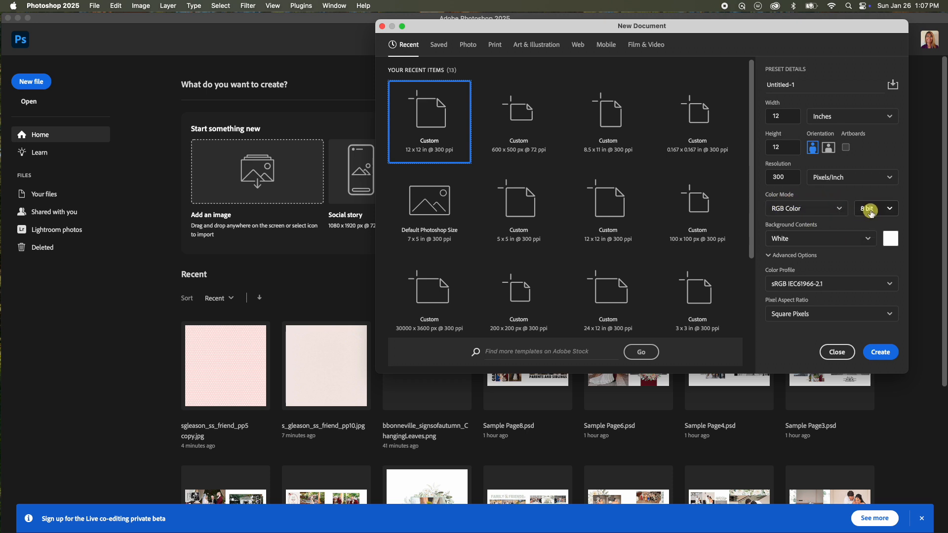
# Create a new 12 x 12 in, 300 ppi document and open the s_gleason_ss_friend_pp10.jpg paper file.
pyautogui.click(886, 352)
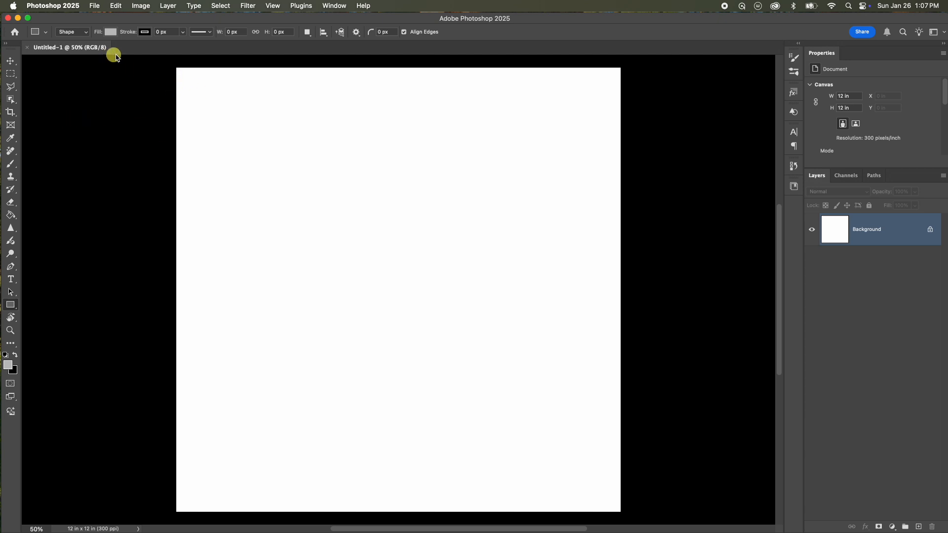
pyautogui.click(93, 6)
pyautogui.click(112, 31)
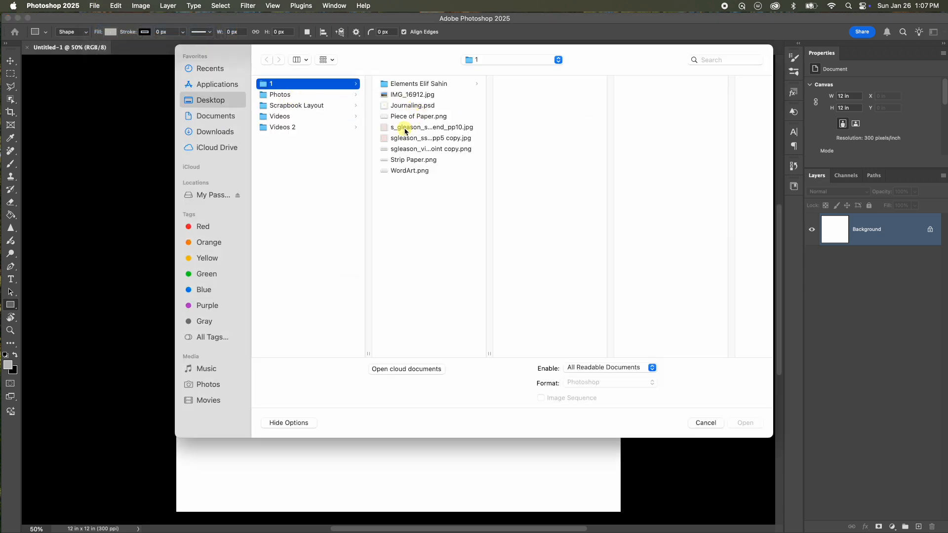
pyautogui.click(414, 129)
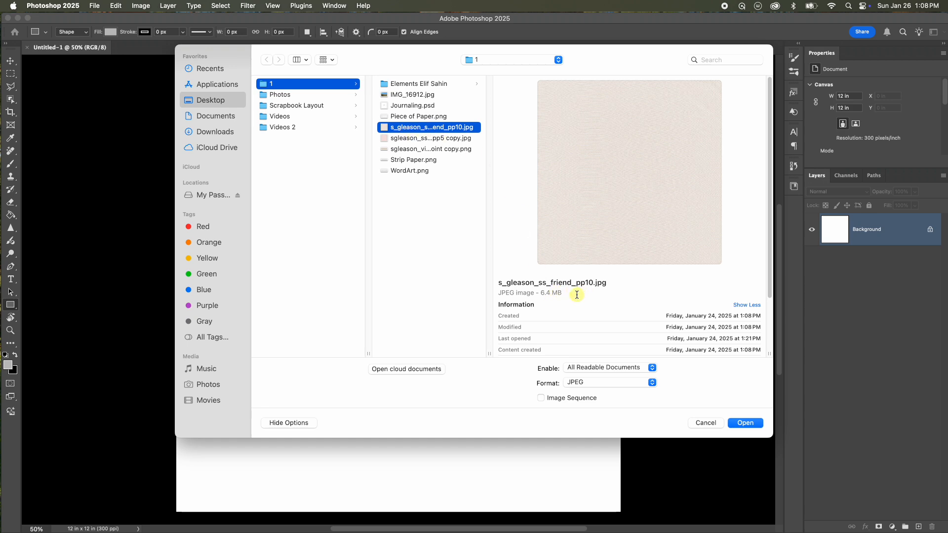
pyautogui.click(746, 422)
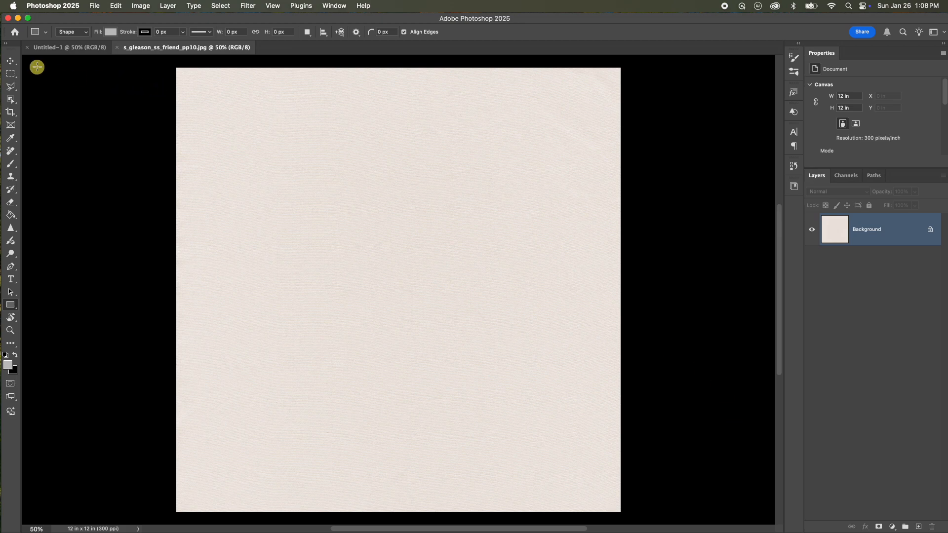
# Drag the cream paper from its file into the new Untitled-1 document as a new layer.
pyautogui.click(7, 61)
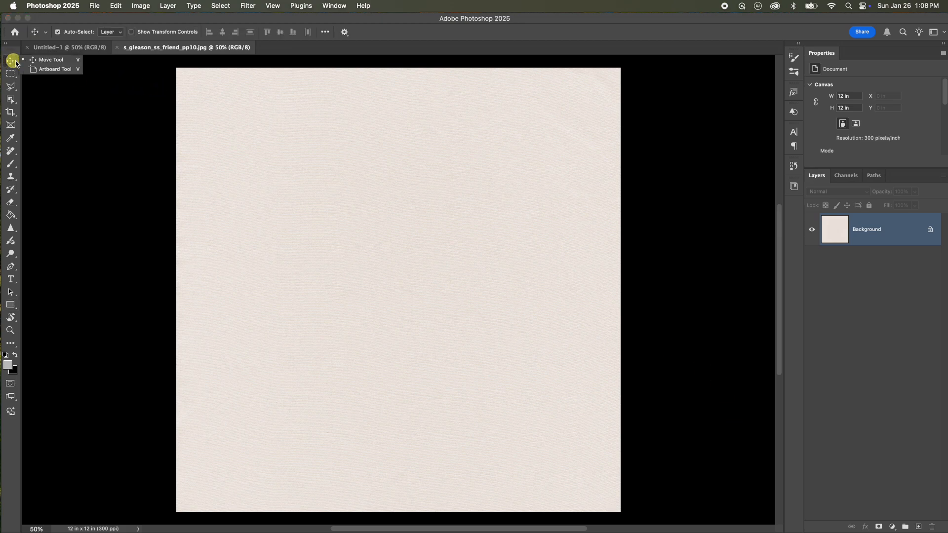
pyautogui.click(464, 92)
pyautogui.moveTo(237, 114); pyautogui.dragTo(396, 183)
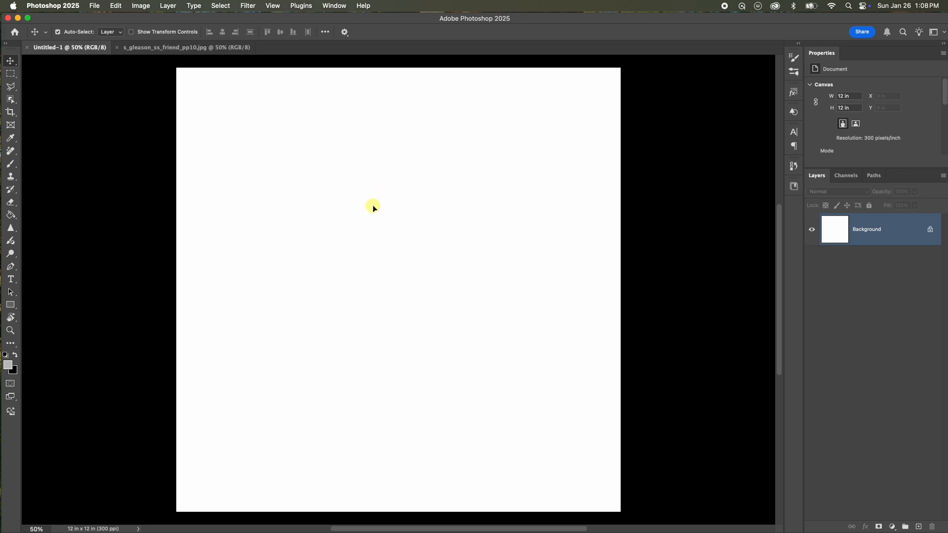
pyautogui.moveTo(373, 205); pyautogui.dragTo(375, 206)
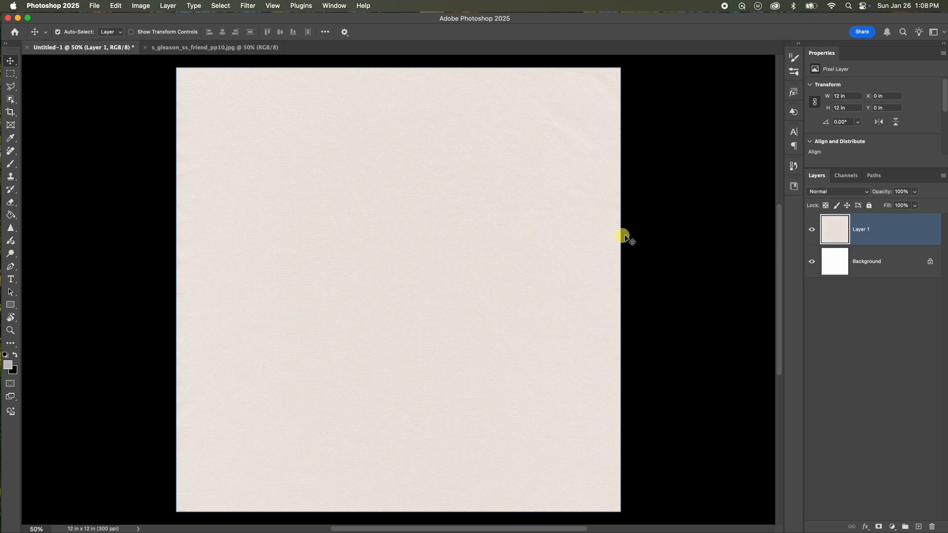
# Rename the new paper layer to Background Paper.
pyautogui.doubleClick(862, 230)
pyautogui.write('Background Paper')
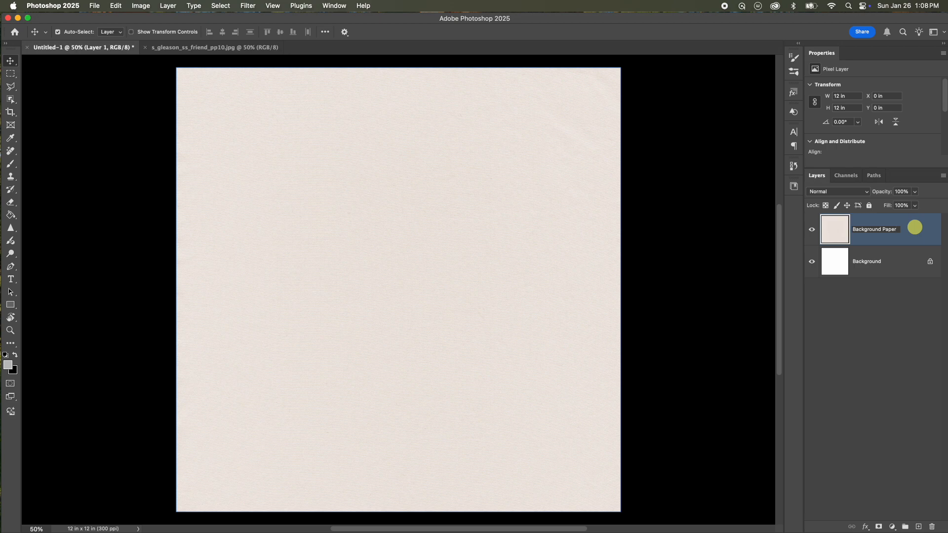
pyautogui.press('Return')
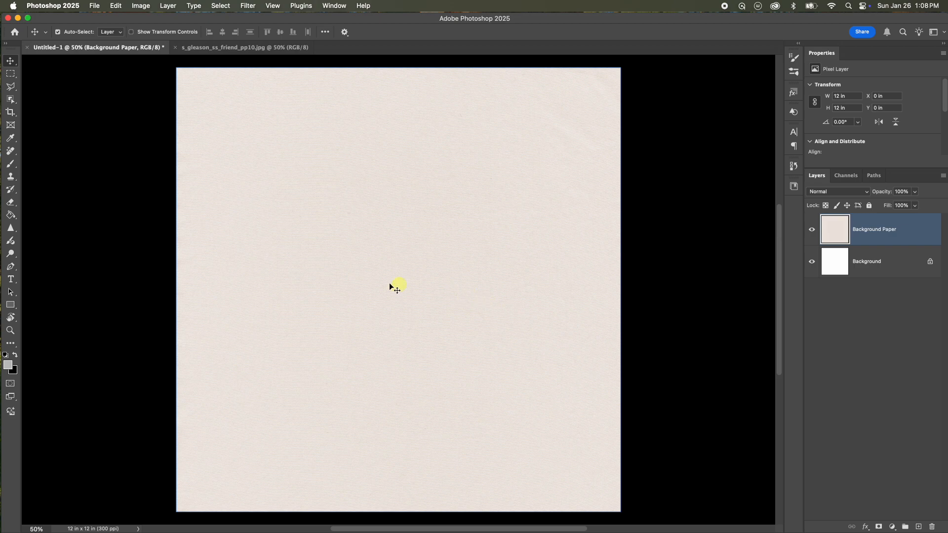
# Set the foreground color to gray #bfbfbf in the Color Picker.
pyautogui.click(8, 365)
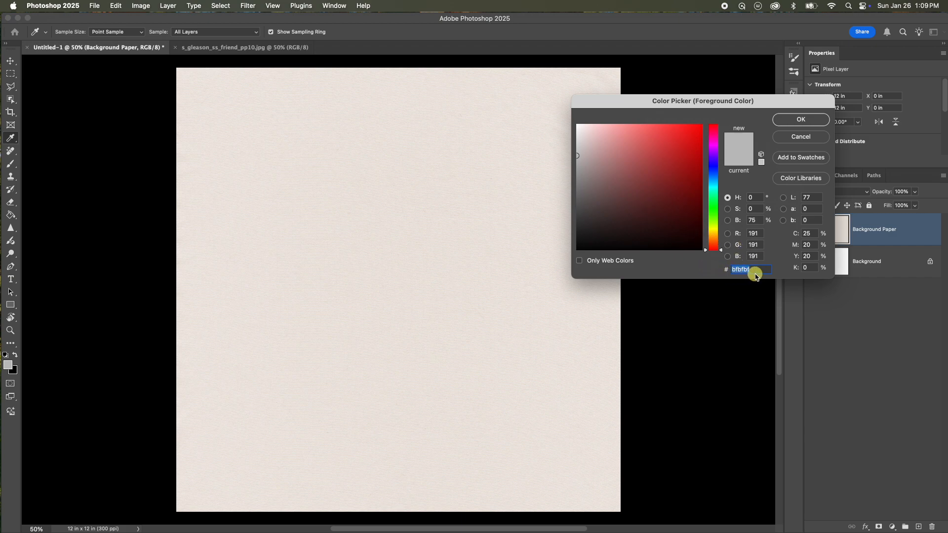
pyautogui.click(815, 120)
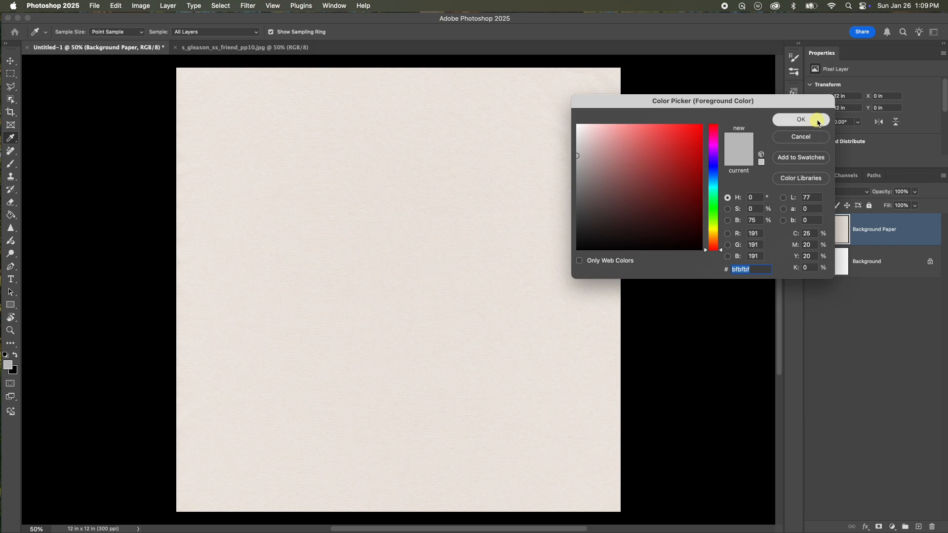
pyautogui.press('v')
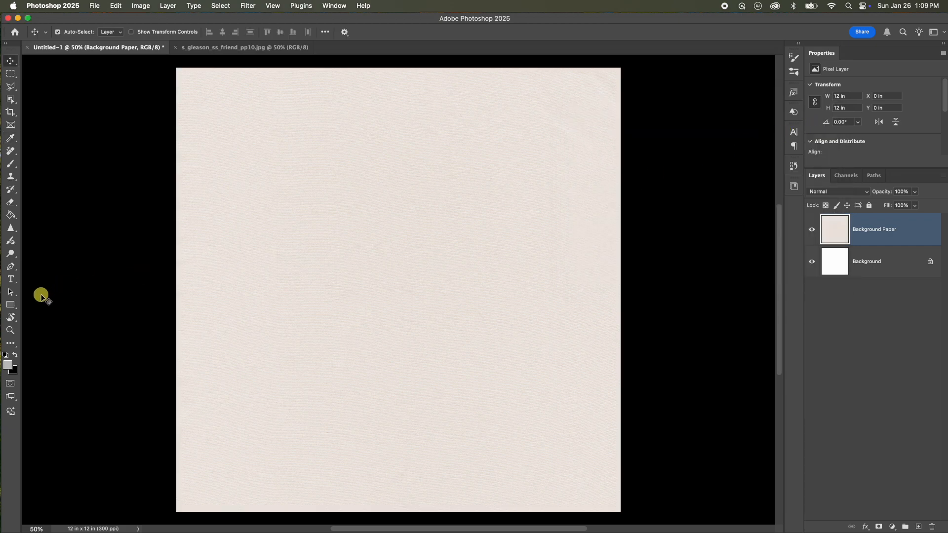
# Create a rectangle shape 1010 px wide and 1605 px tall from center on the canvas.
pyautogui.click(11, 307)
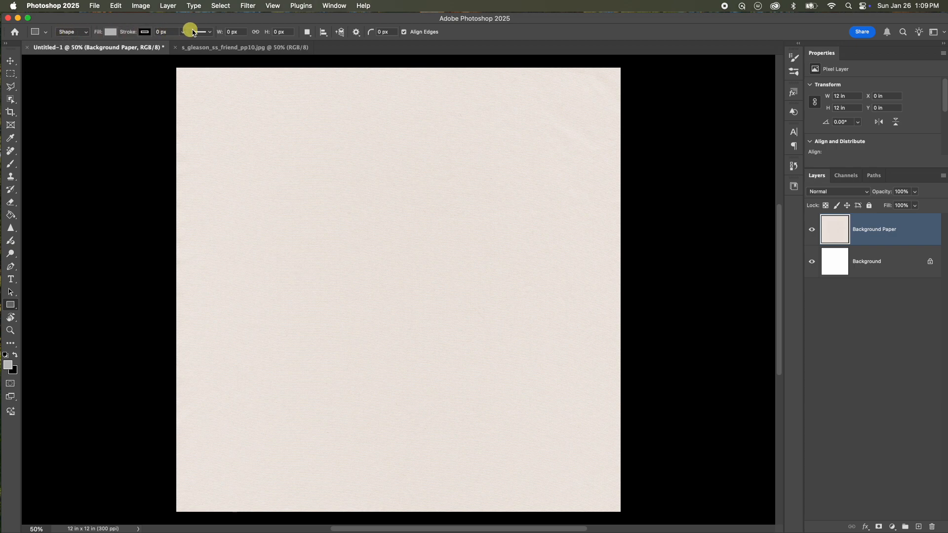
pyautogui.click(231, 31)
pyautogui.write('101')
pyautogui.click(374, 237)
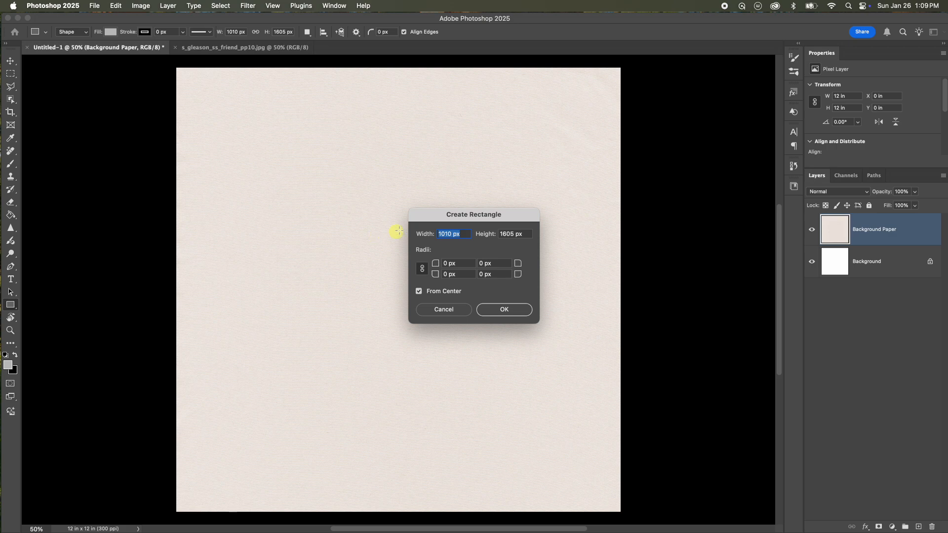
pyautogui.click(525, 314)
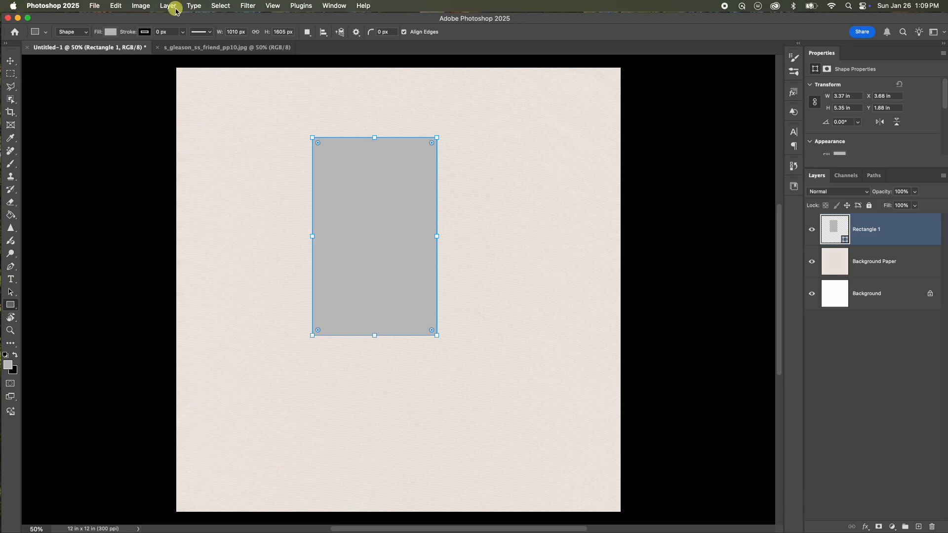
# Rasterize the rectangle shape layer.
pyautogui.click(169, 6)
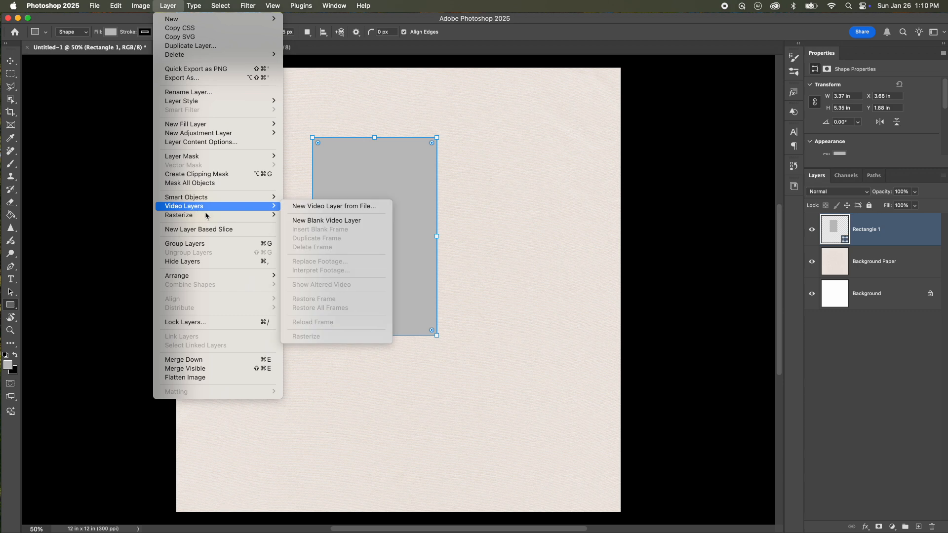
pyautogui.moveTo(204, 219)
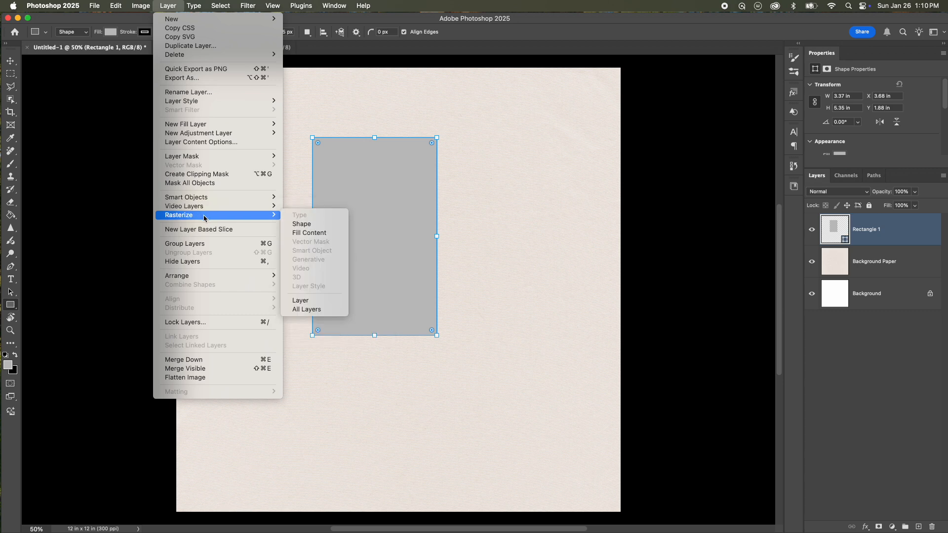
pyautogui.click(301, 224)
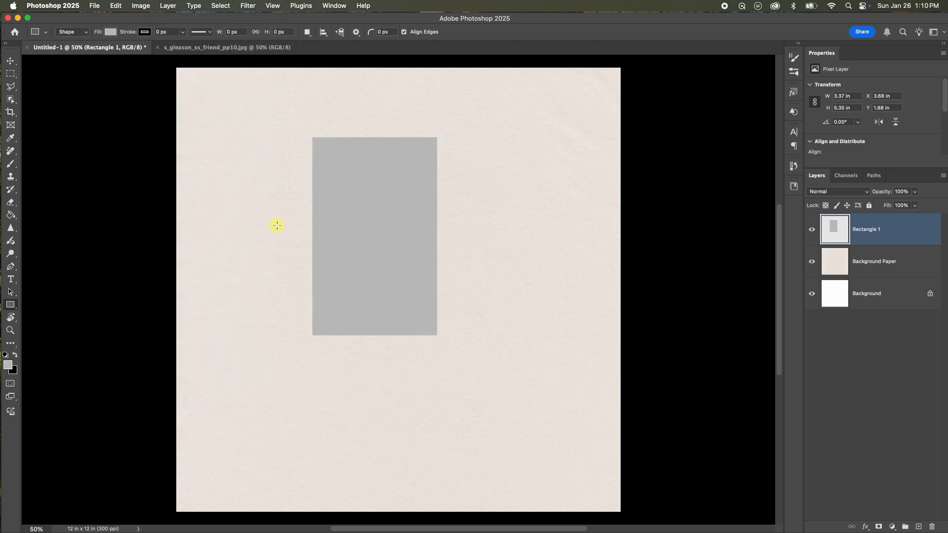
# Rename the rectangle layer to Accent Paper.
pyautogui.doubleClick(870, 231)
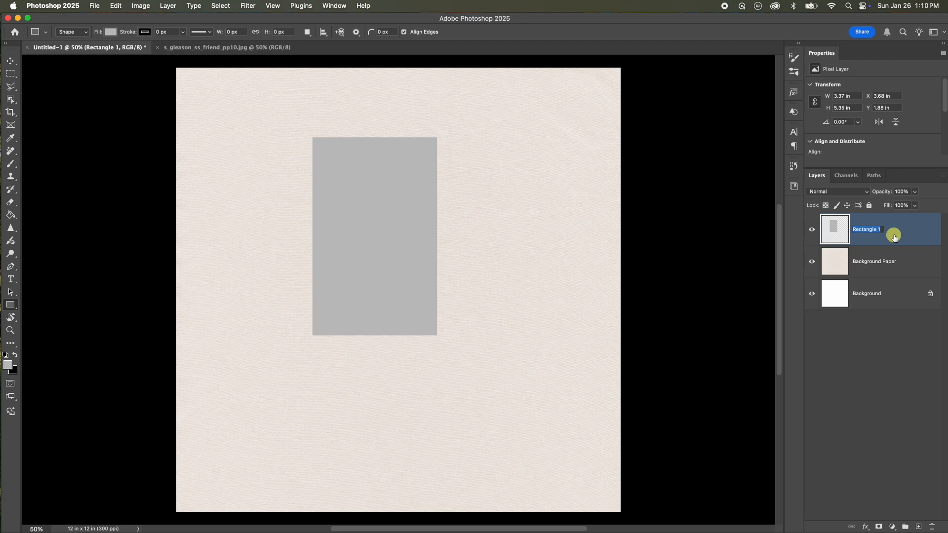
pyautogui.write('Accent Paper')
pyautogui.press('Return')
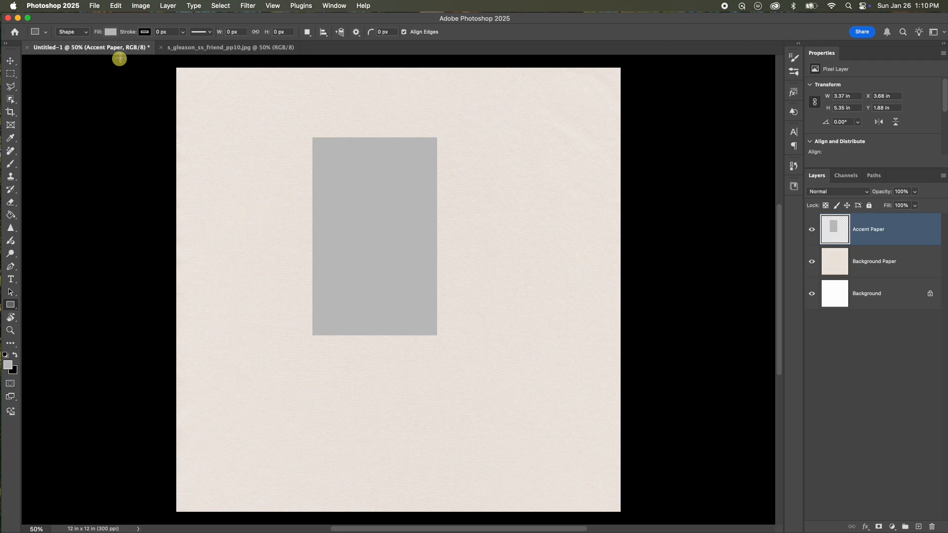
# Open the pink pattern paper file sgleason_ss_friend_pp5 copy.jpg.
pyautogui.click(94, 6)
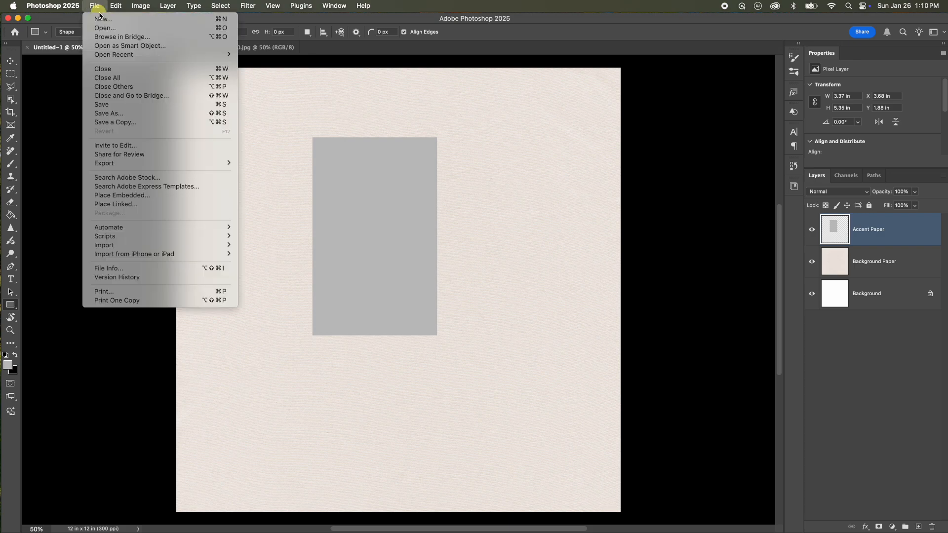
pyautogui.click(109, 29)
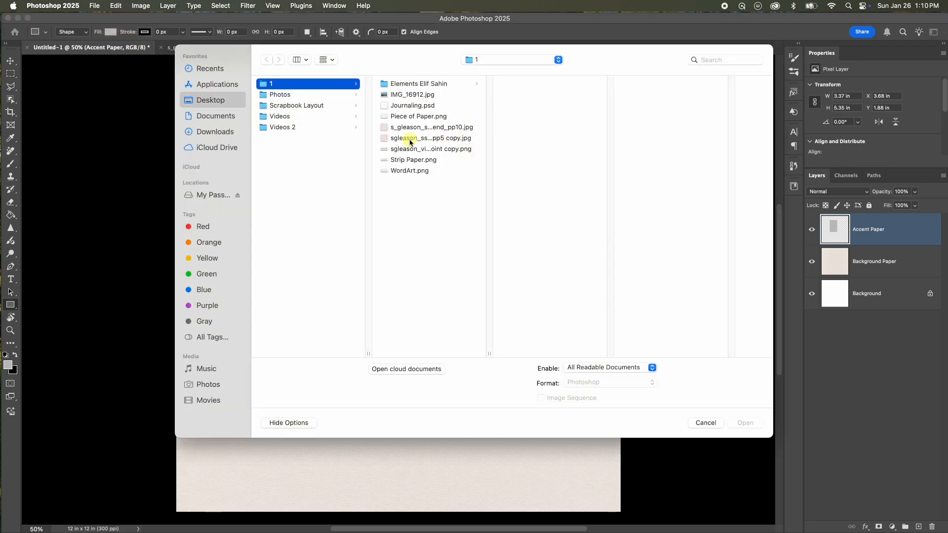
pyautogui.click(401, 142)
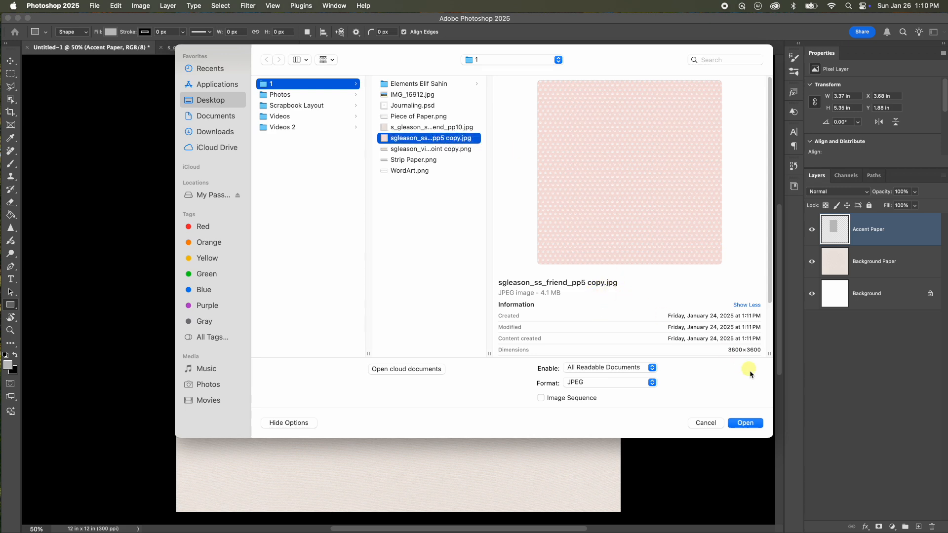
pyautogui.click(746, 423)
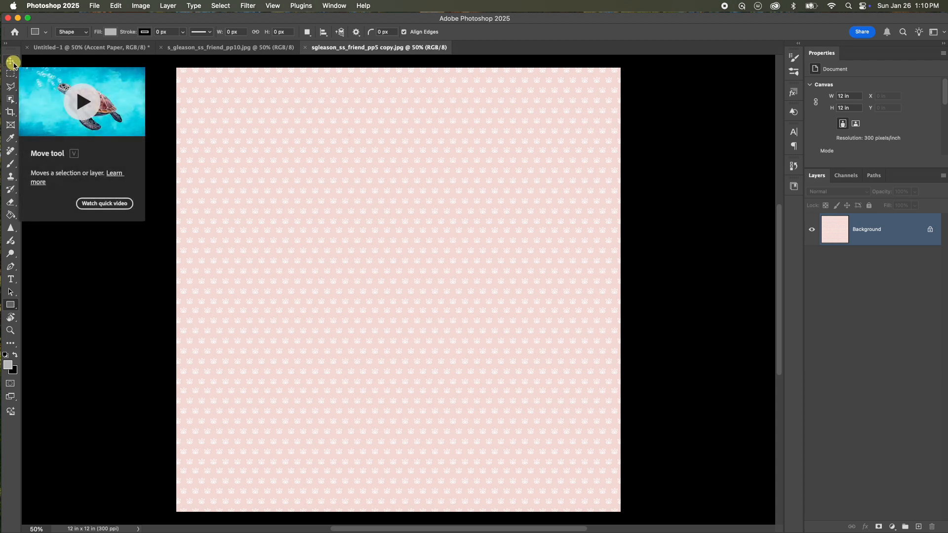
# Paste the pink pattern paper into the Untitled-1 document and move it over the gray rectangle.
pyautogui.click(10, 60)
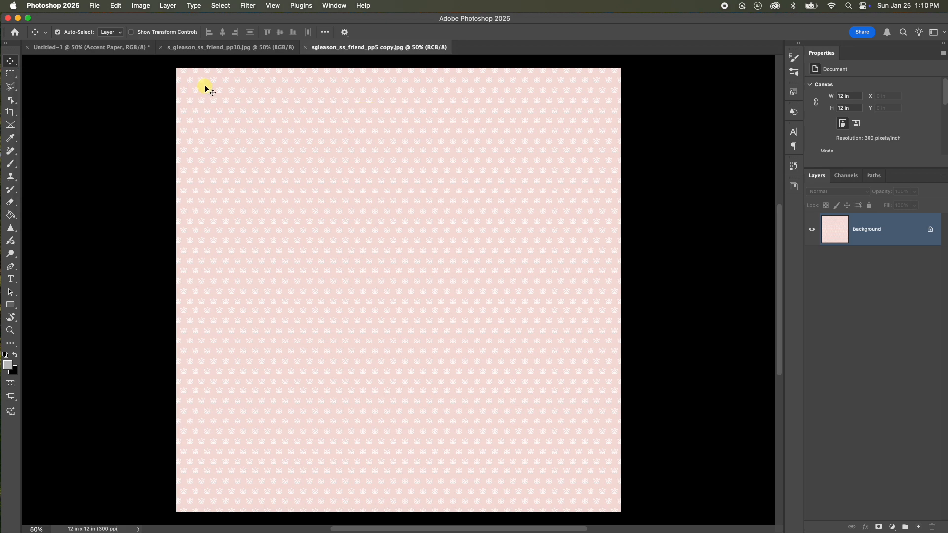
pyautogui.click(86, 48)
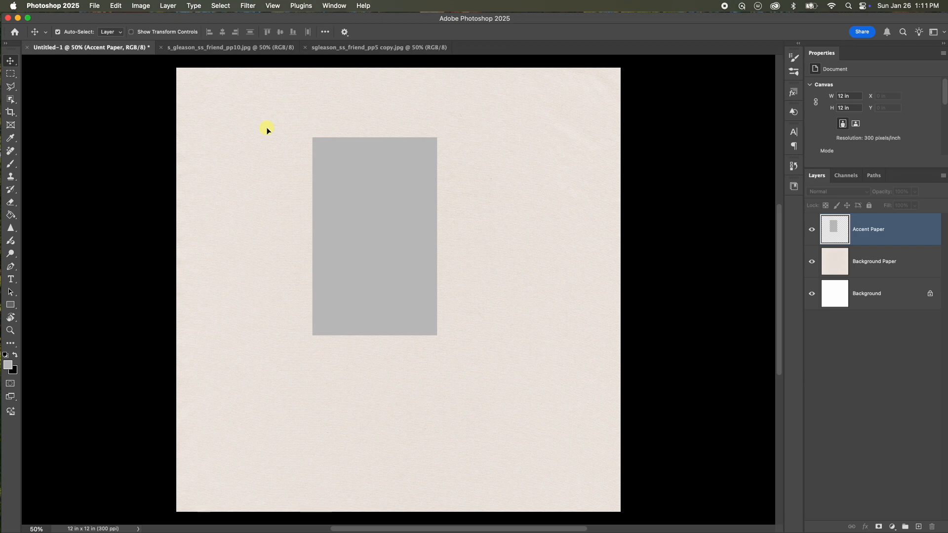
pyautogui.press('super+v')
pyautogui.moveTo(238, 138); pyautogui.dragTo(282, 201)
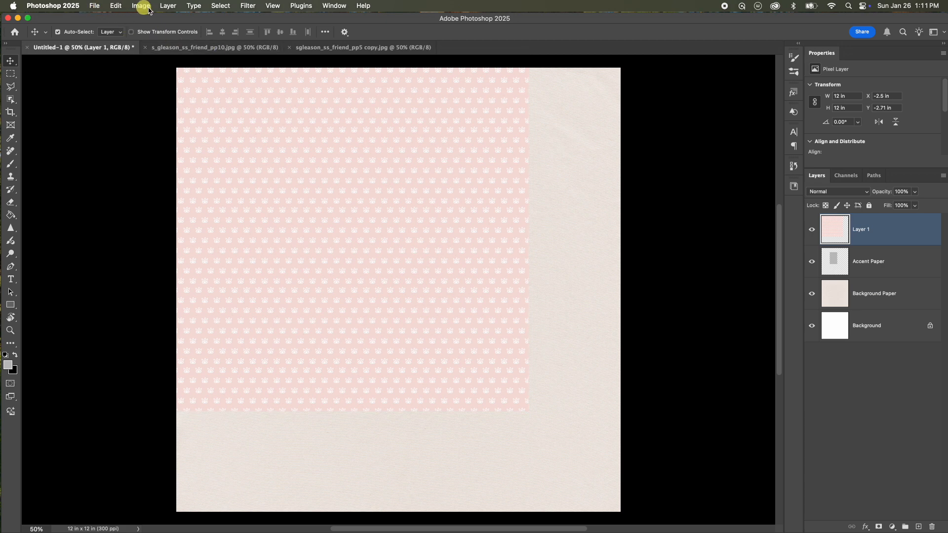
# Create a clipping mask so the pattern layer clips to the Accent Paper layer.
pyautogui.click(168, 6)
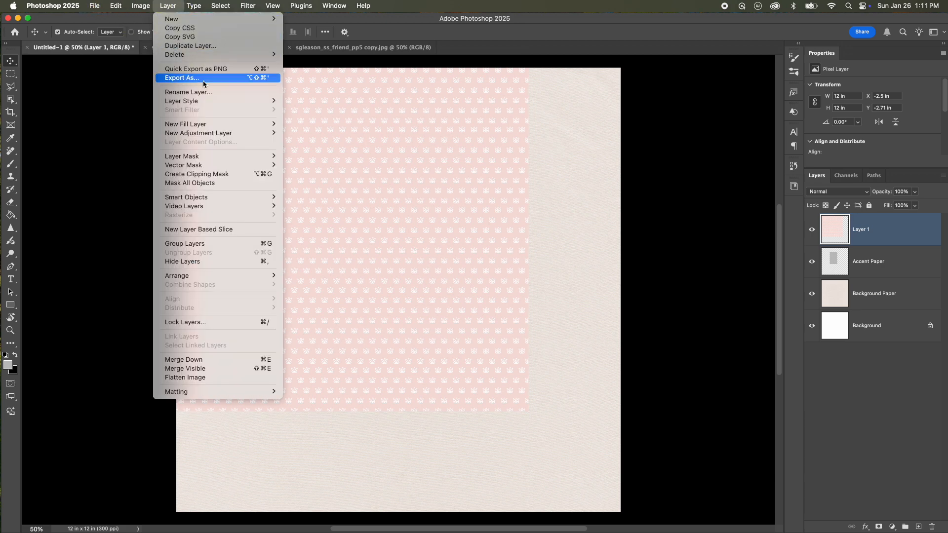
pyautogui.click(207, 174)
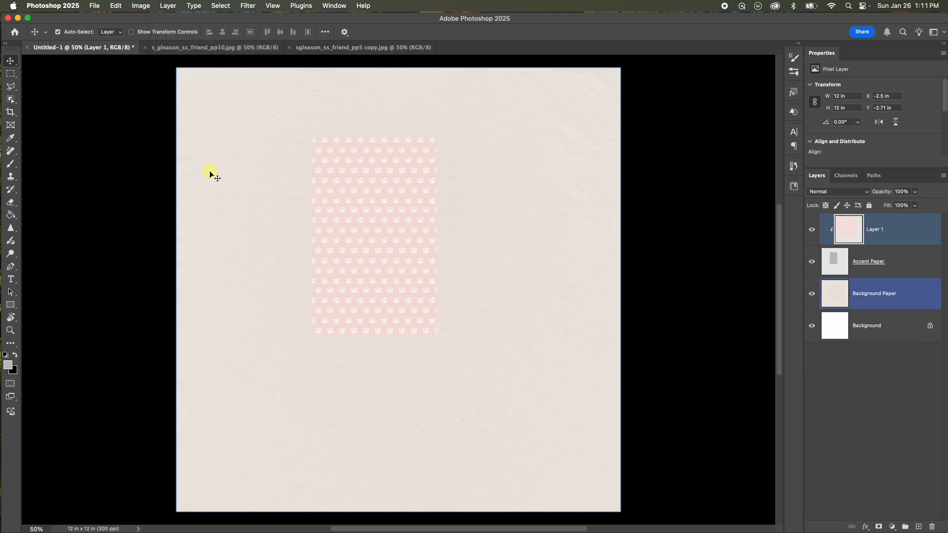
# Nudge the clipped pattern slightly to the right and merge it down into the Accent Paper layer.
pyautogui.click(412, 196)
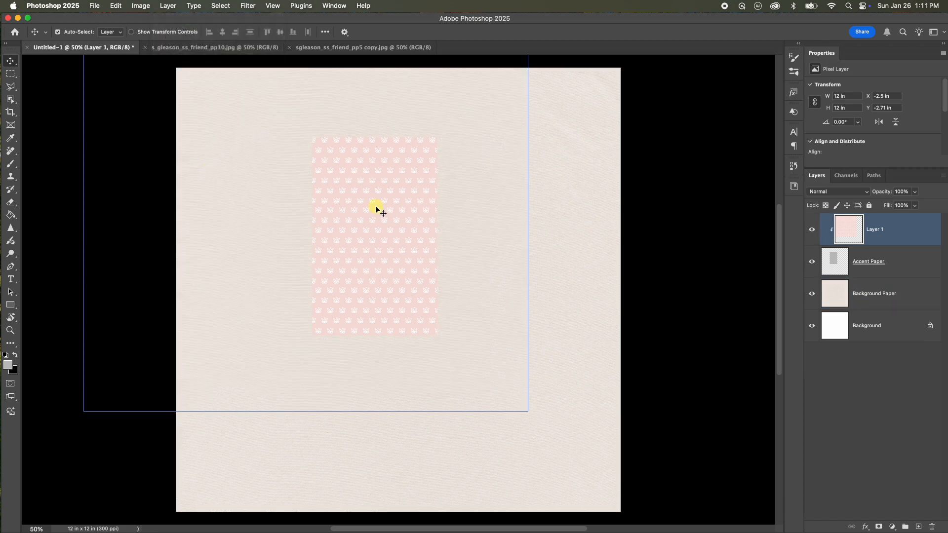
pyautogui.moveTo(378, 205); pyautogui.dragTo(393, 207)
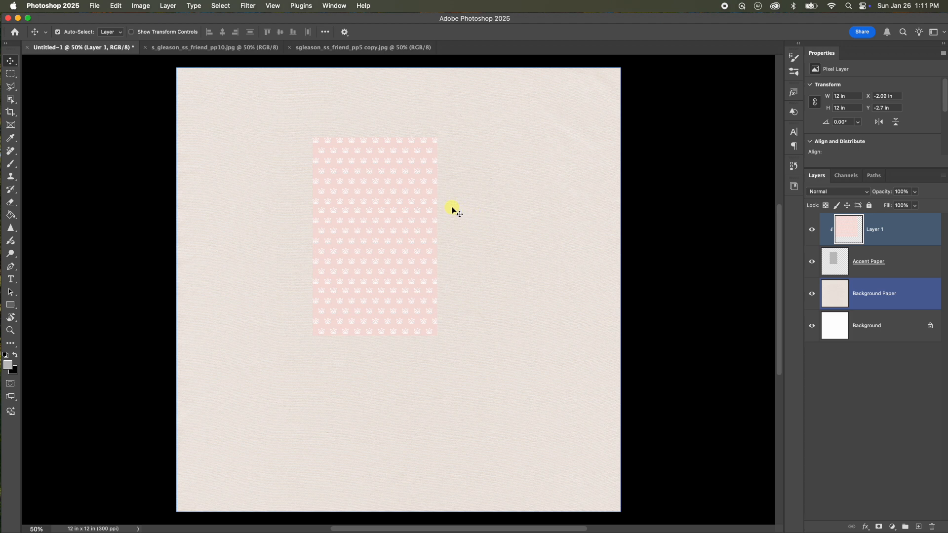
pyautogui.press('super')
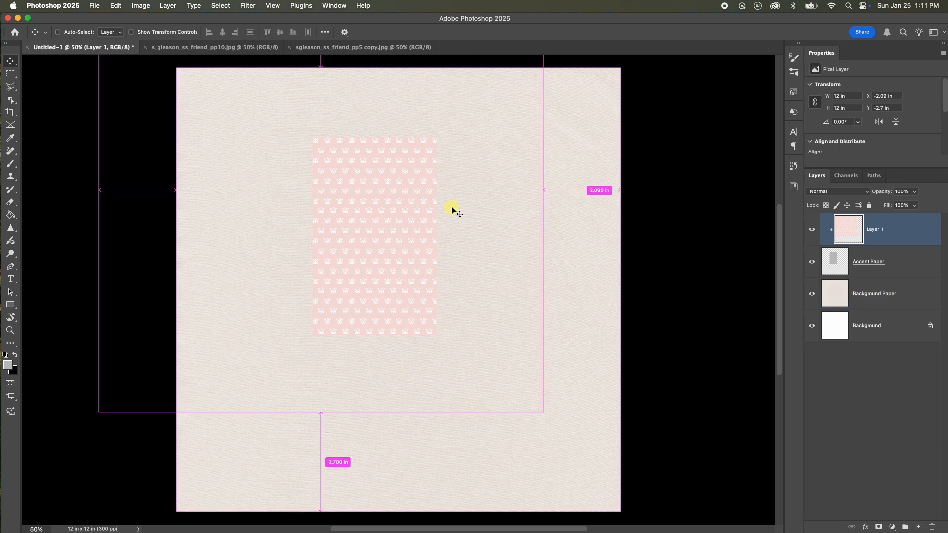
pyautogui.press('super+e')
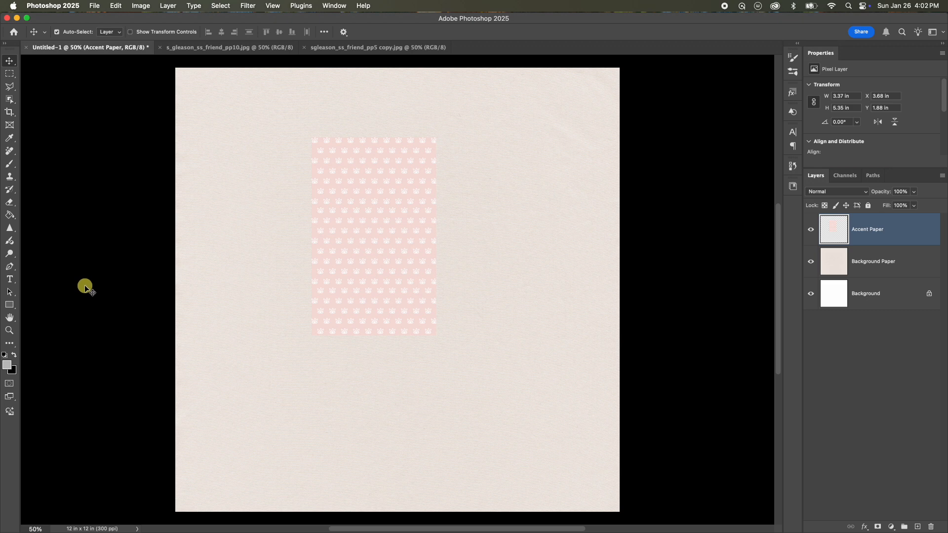
# Draw a 1672 x 982 px rectangle shape on the page with the Rectangle tool.
pyautogui.click(11, 305)
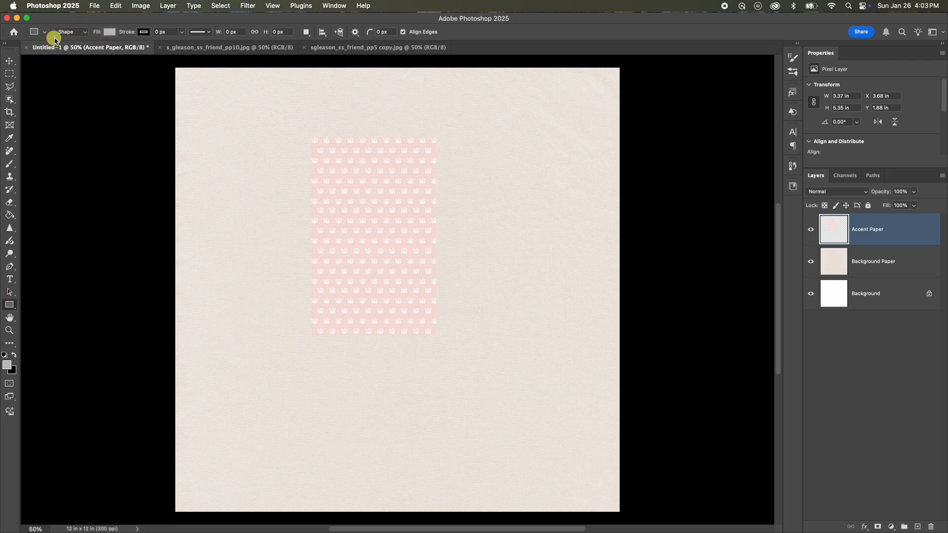
pyautogui.click(228, 31)
pyautogui.click(371, 246)
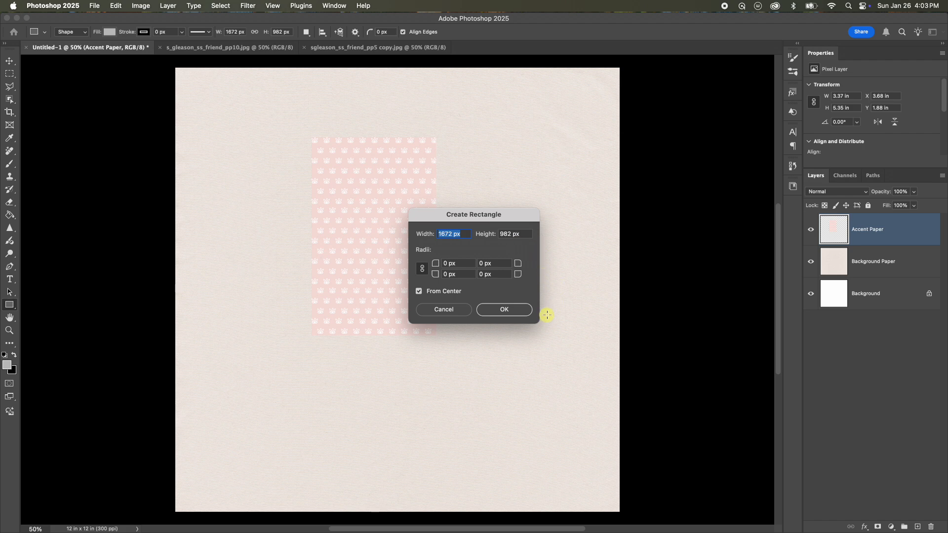
pyautogui.click(504, 311)
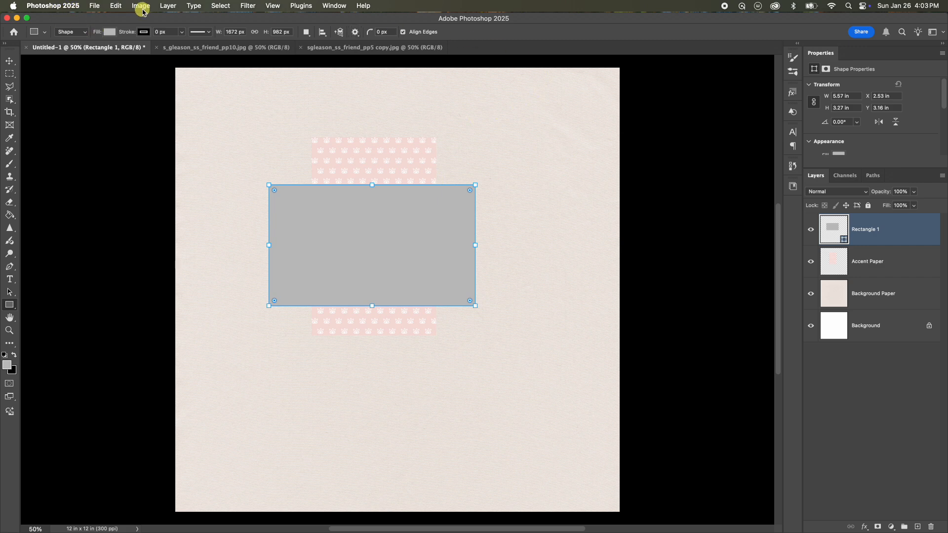
# Rasterize the rectangle shape and rename its layer Photo.
pyautogui.click(169, 6)
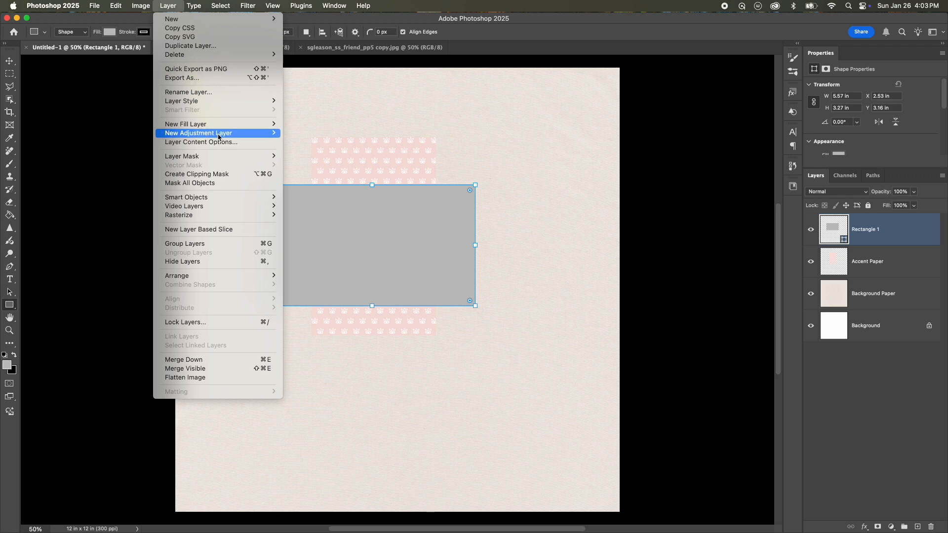
pyautogui.moveTo(208, 216)
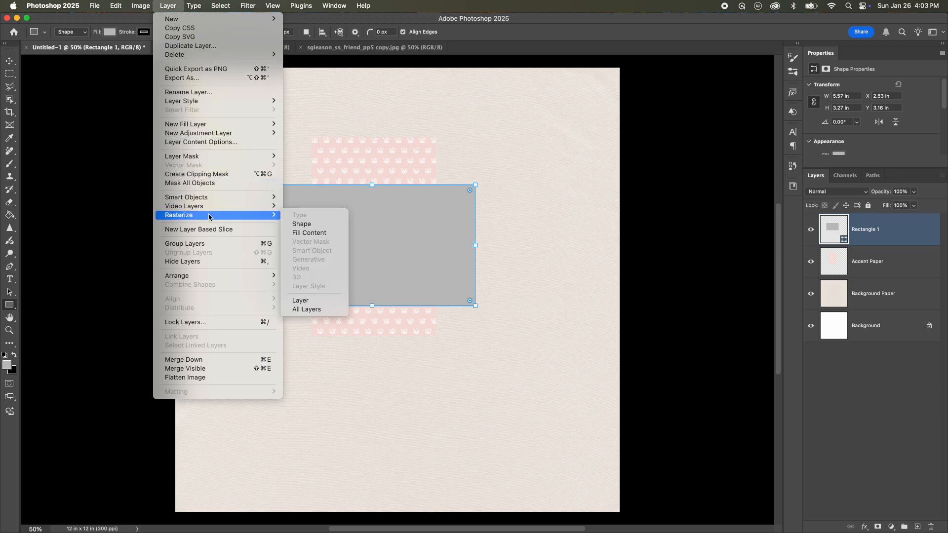
pyautogui.click(301, 225)
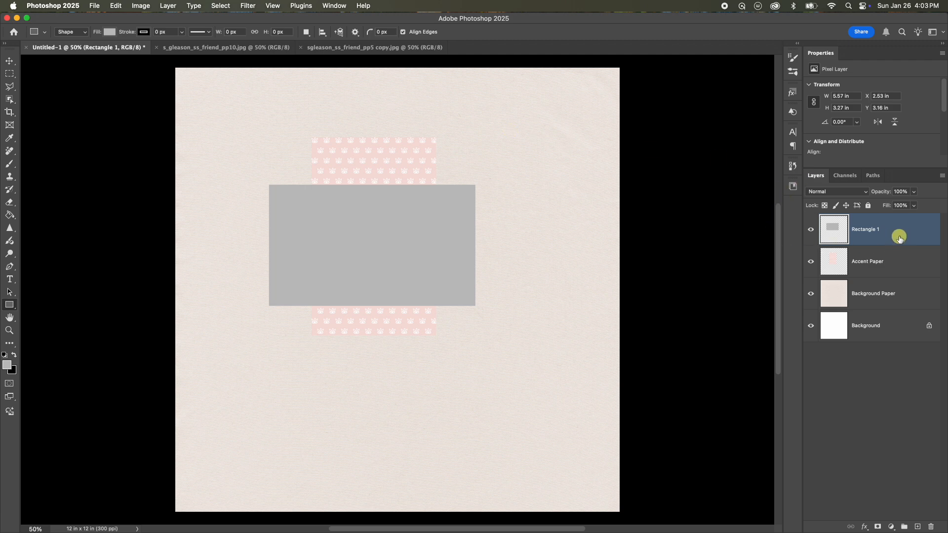
pyautogui.doubleClick(875, 230)
pyautogui.write('Photo')
pyautogui.press('Return')
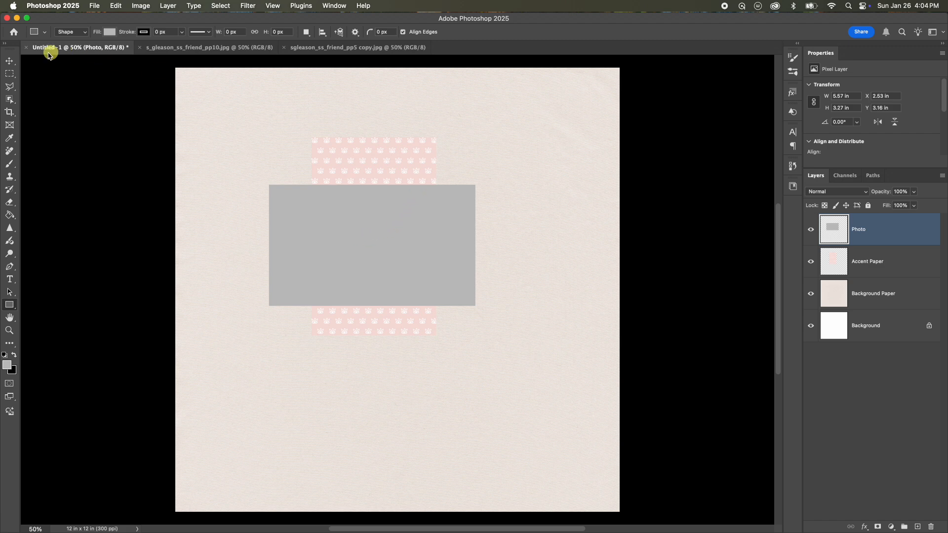
# Move the accent paper slightly lower and shift the gray Photo rectangle down and right so it overlaps the pattern.
pyautogui.click(8, 61)
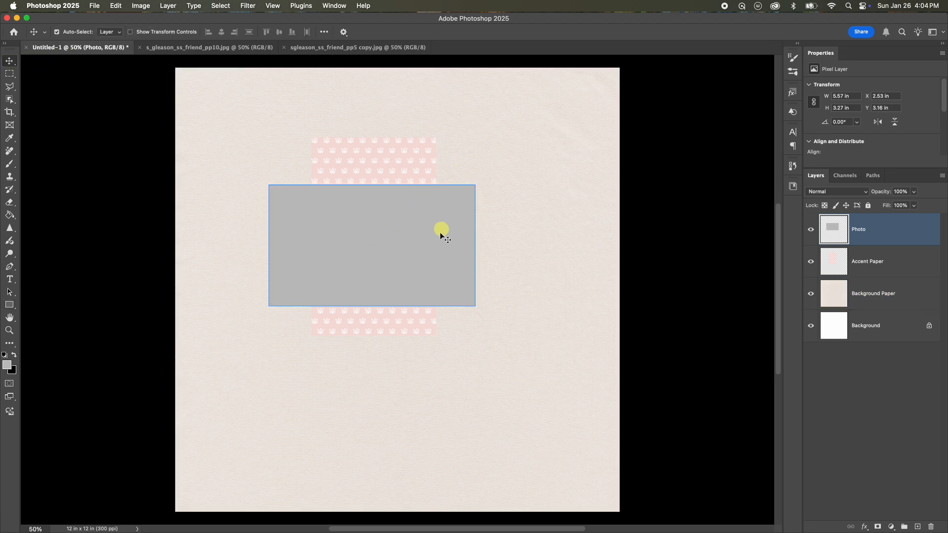
pyautogui.moveTo(404, 163); pyautogui.dragTo(402, 194)
pyautogui.moveTo(365, 241); pyautogui.dragTo(455, 273)
pyautogui.click(408, 194)
pyautogui.moveTo(407, 195); pyautogui.dragTo(409, 206)
pyautogui.moveTo(519, 260); pyautogui.dragTo(523, 265)
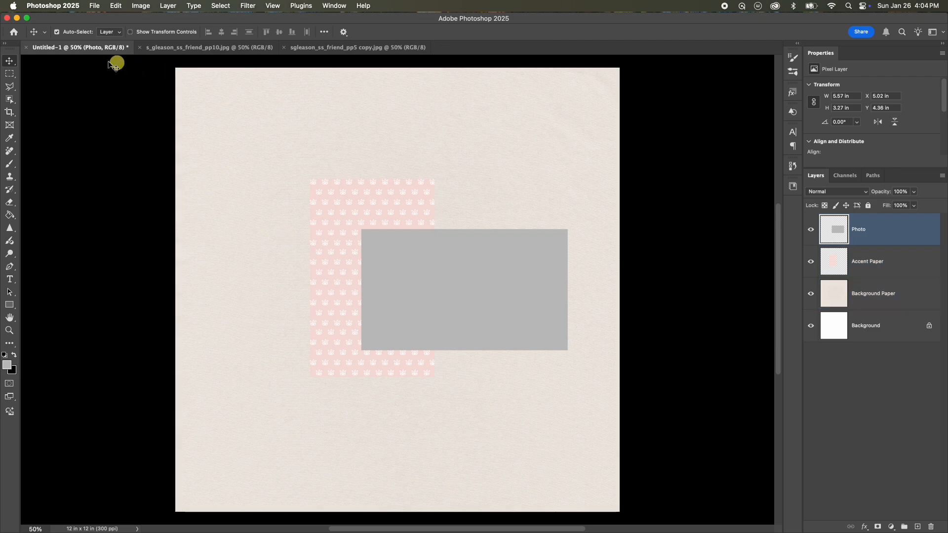
# Open the photo file IMG_16912.jpg.
pyautogui.click(94, 6)
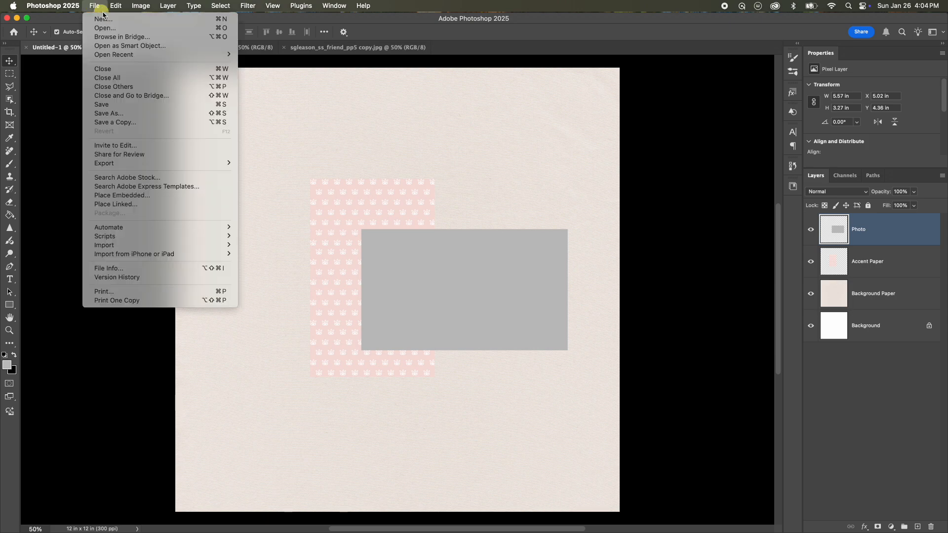
pyautogui.click(116, 29)
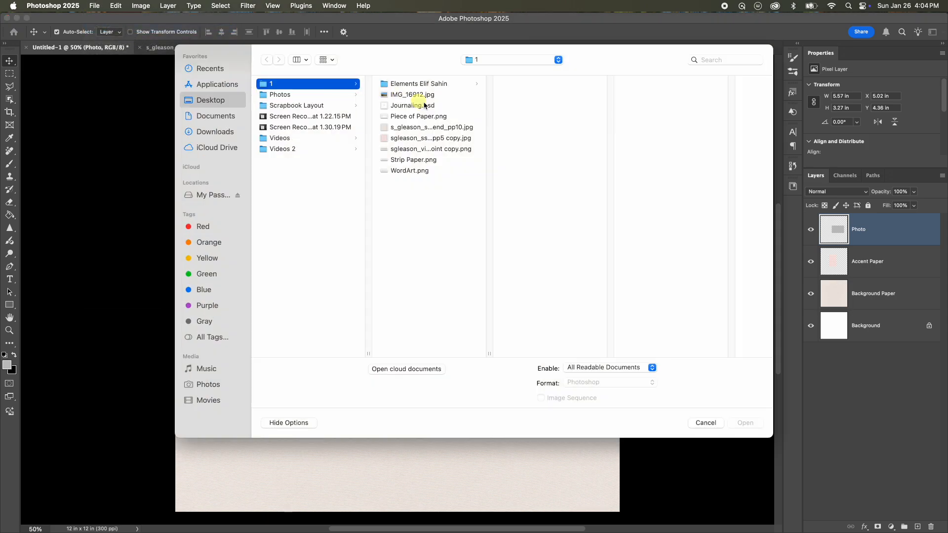
pyautogui.click(445, 96)
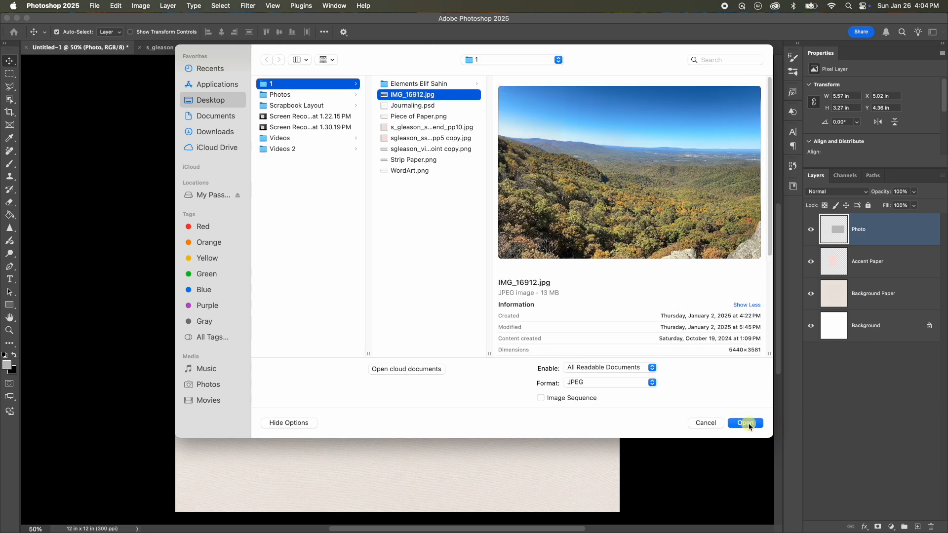
pyautogui.click(747, 423)
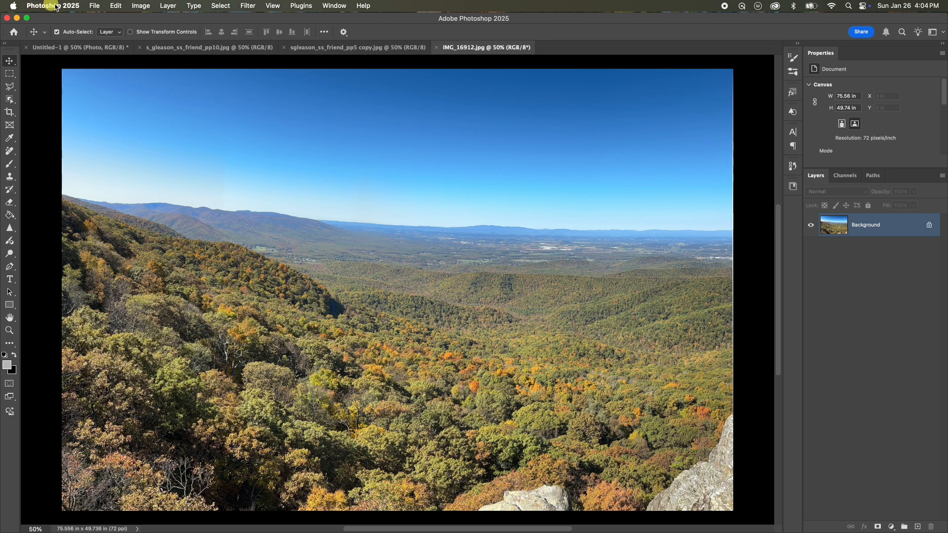
# Duplicate the IMG_16912.jpg image and close the original photo.
pyautogui.click(143, 6)
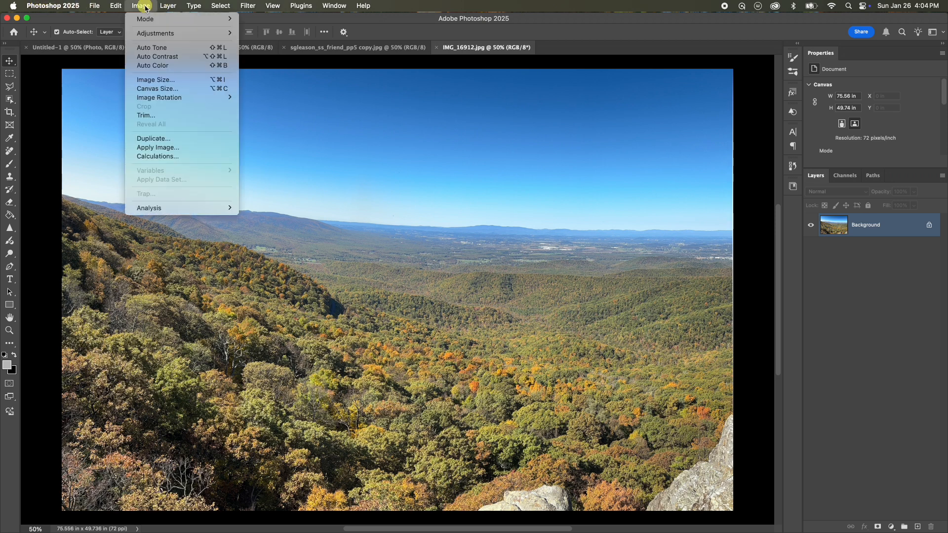
pyautogui.click(163, 139)
pyautogui.click(831, 305)
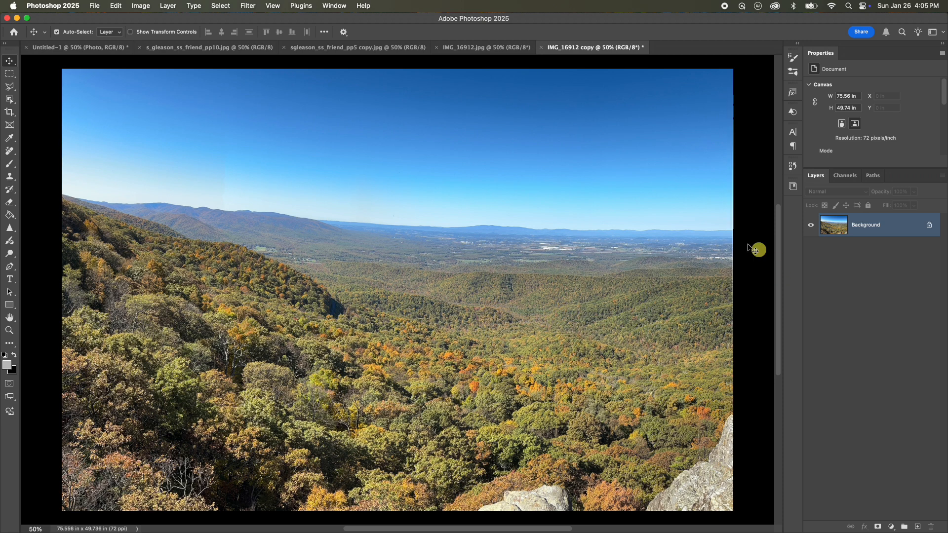
pyautogui.click(438, 48)
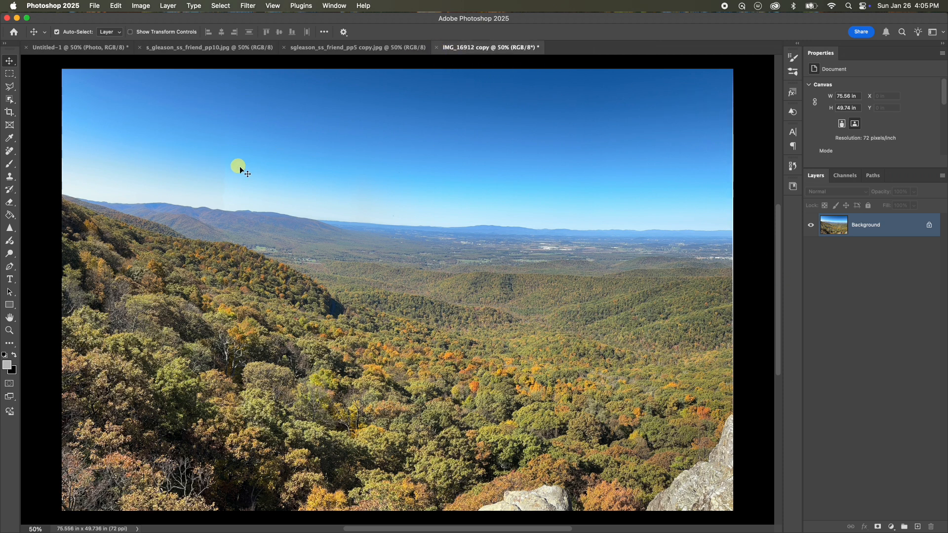
# Move the duplicated photo into the Untitled-1 scrapbook document as a new layer.
pyautogui.moveTo(286, 169); pyautogui.dragTo(370, 221)
pyautogui.moveTo(348, 177); pyautogui.dragTo(368, 217)
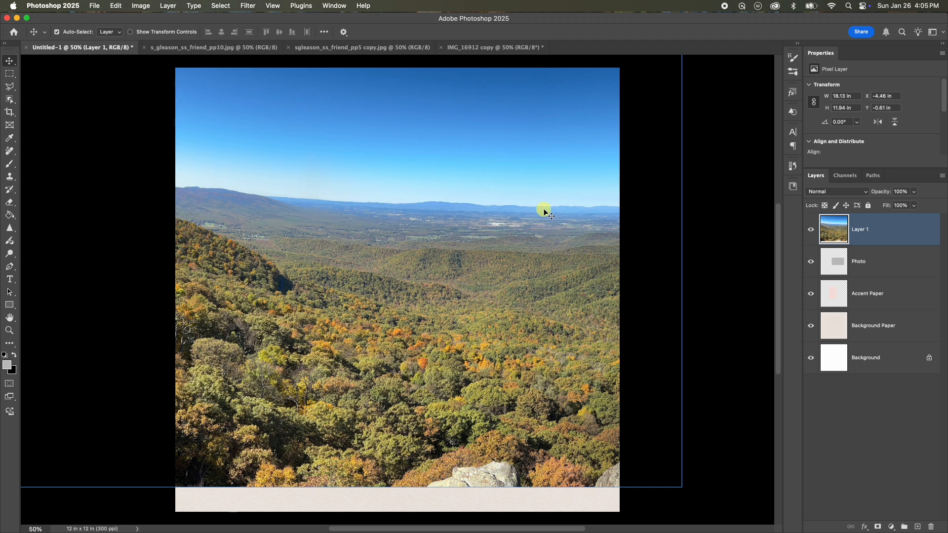
# Scale the photo down to about 6.6 x 4.34 in and position it over the Photo rectangle.
pyautogui.press('super')
pyautogui.press('super+t')
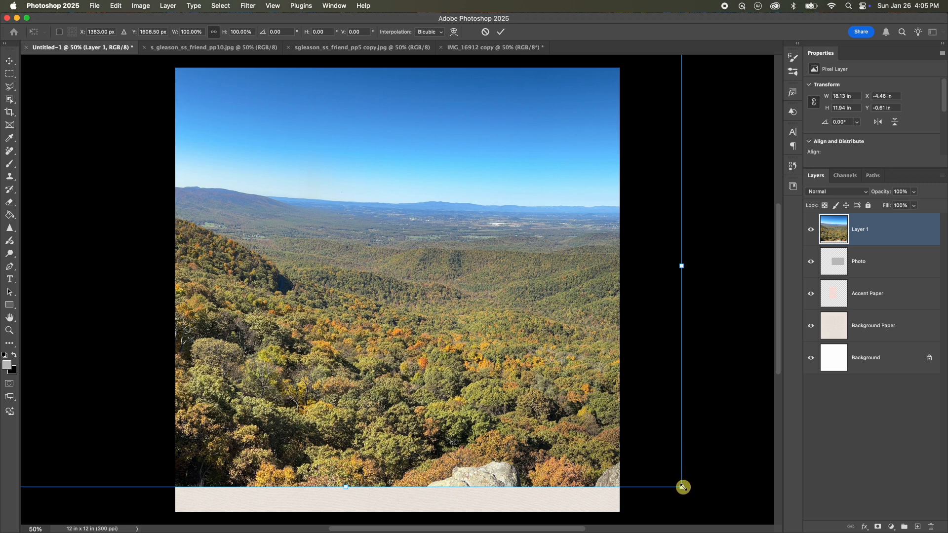
pyautogui.moveTo(684, 488); pyautogui.dragTo(296, 286)
pyautogui.moveTo(116, 176); pyautogui.dragTo(372, 302)
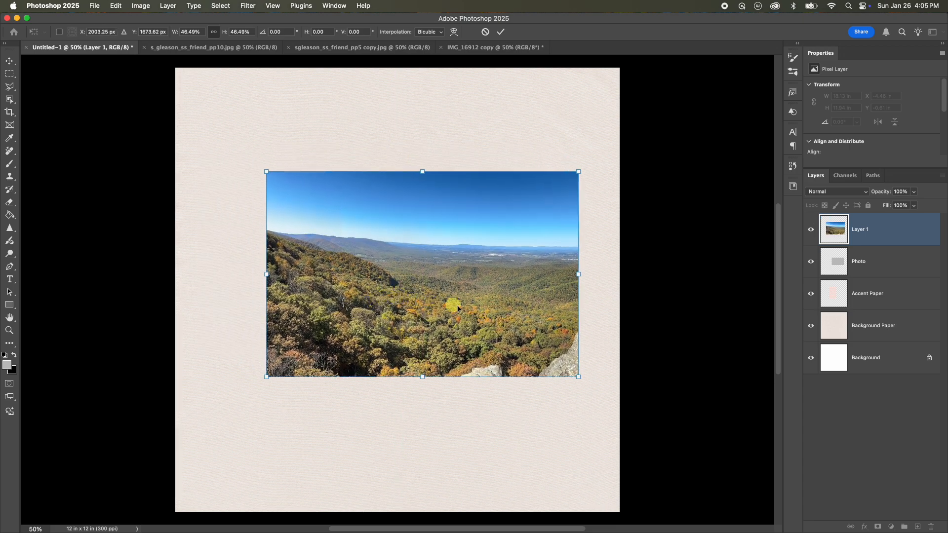
pyautogui.moveTo(581, 377); pyautogui.dragTo(529, 343)
pyautogui.moveTo(480, 309); pyautogui.dragTo(514, 319)
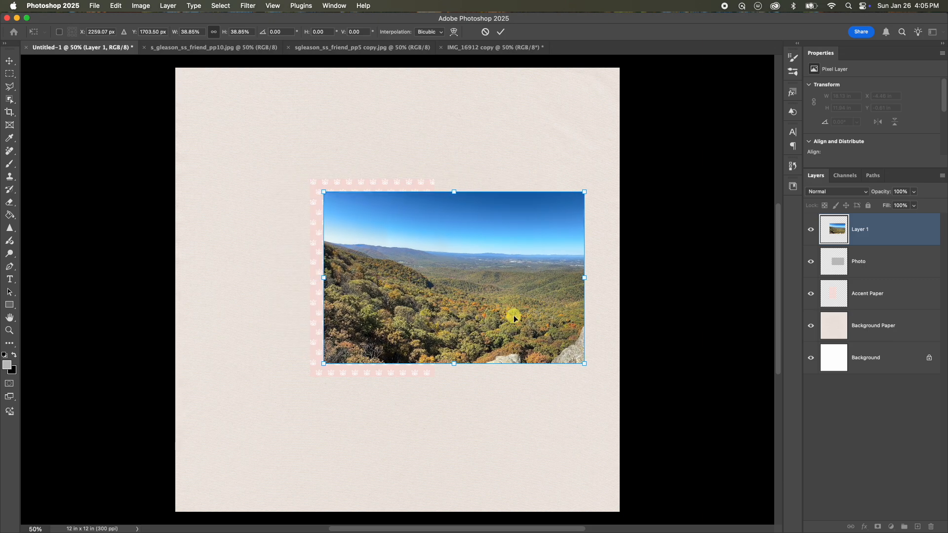
pyautogui.moveTo(584, 364); pyautogui.dragTo(576, 358)
pyautogui.moveTo(517, 324); pyautogui.dragTo(520, 335)
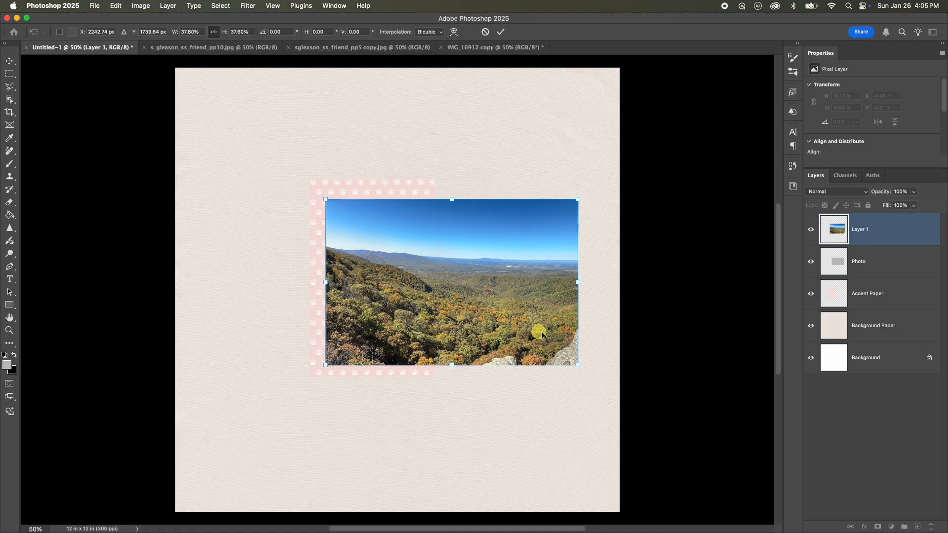
pyautogui.moveTo(577, 363); pyautogui.dragTo(570, 359)
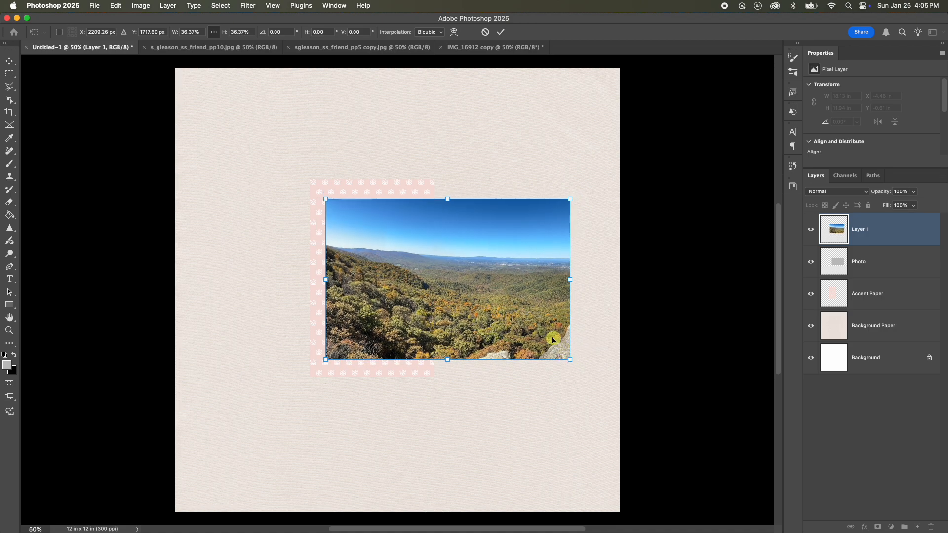
pyautogui.click(501, 33)
# Create a clipping mask so the photo layer clips to the Photo layer.
pyautogui.click(326, 173)
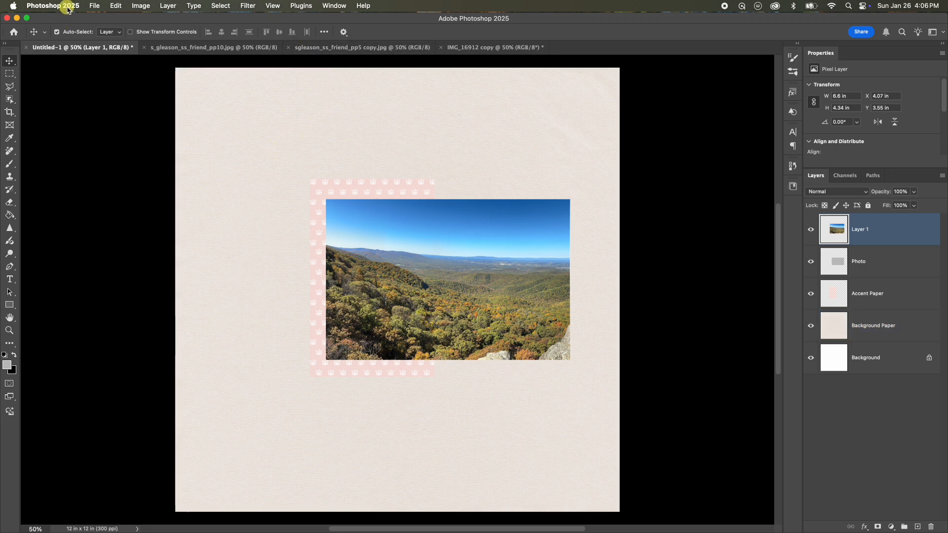
pyautogui.click(168, 7)
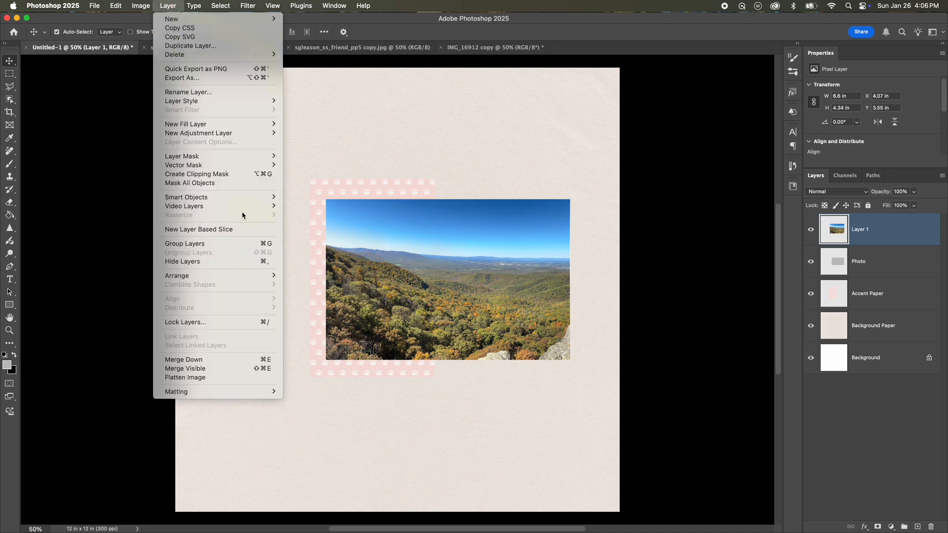
pyautogui.click(228, 175)
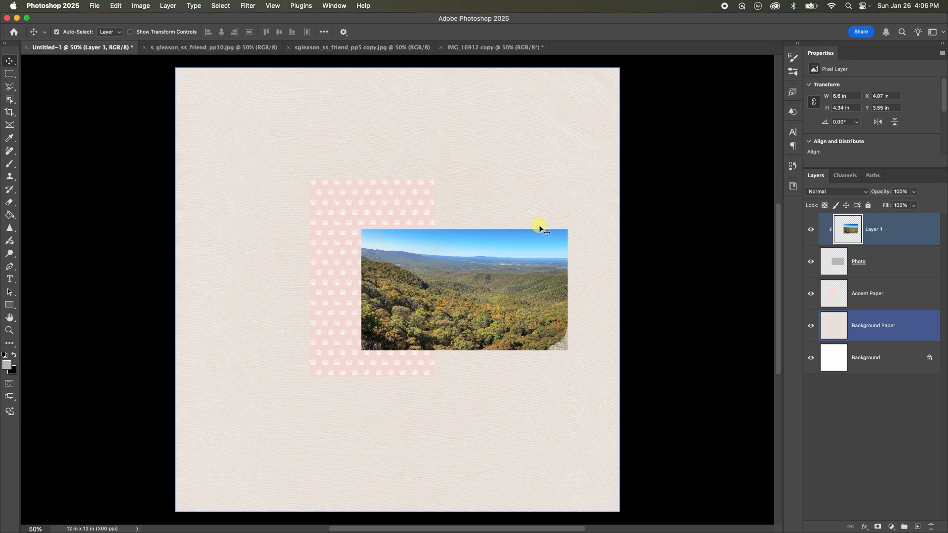
# Resize the clipped photo to about 5.67 x 3.73 in to fill the rectangle and merge it down into the Photo layer.
pyautogui.press('super+t')
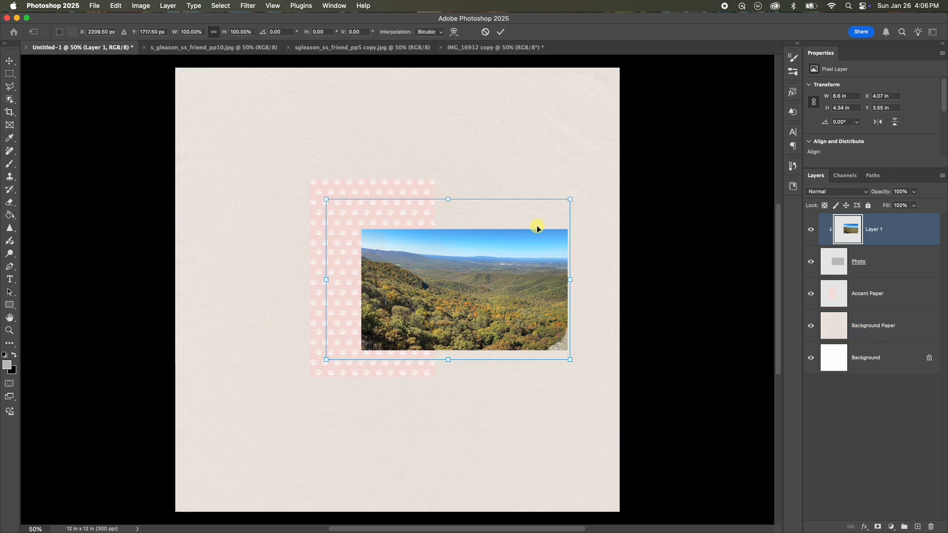
pyautogui.moveTo(326, 199); pyautogui.dragTo(360, 218)
pyautogui.moveTo(462, 244); pyautogui.dragTo(460, 238)
pyautogui.moveTo(356, 212); pyautogui.dragTo(360, 215)
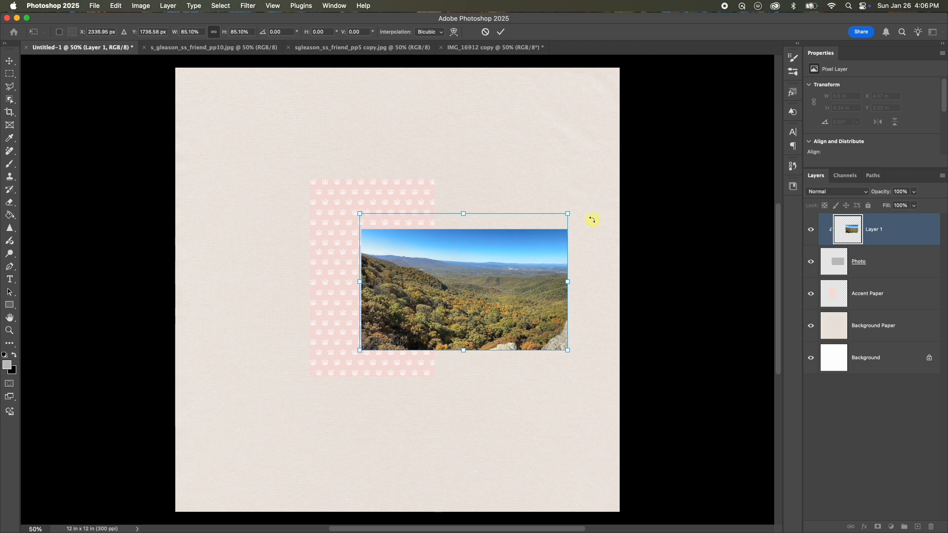
pyautogui.hotkey('shift', 'Right')
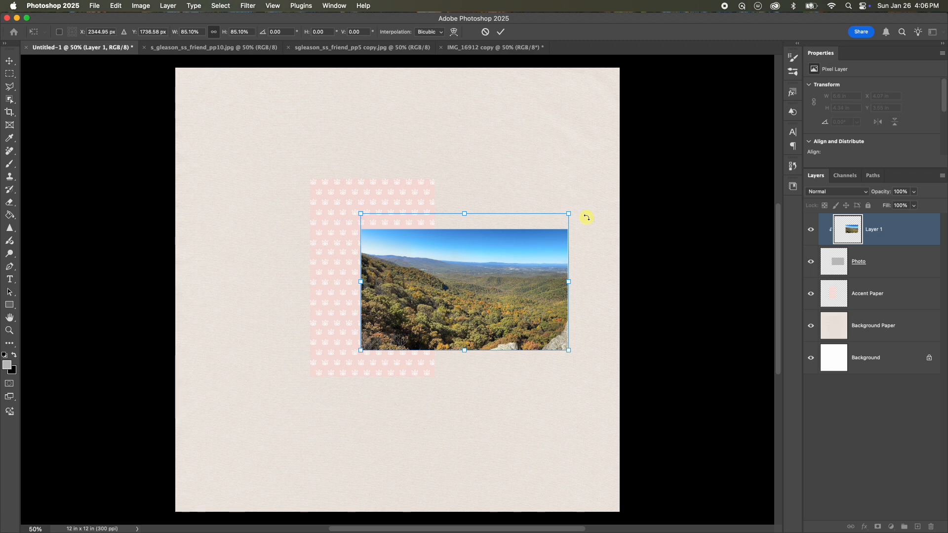
pyautogui.moveTo(361, 214); pyautogui.dragTo(358, 212)
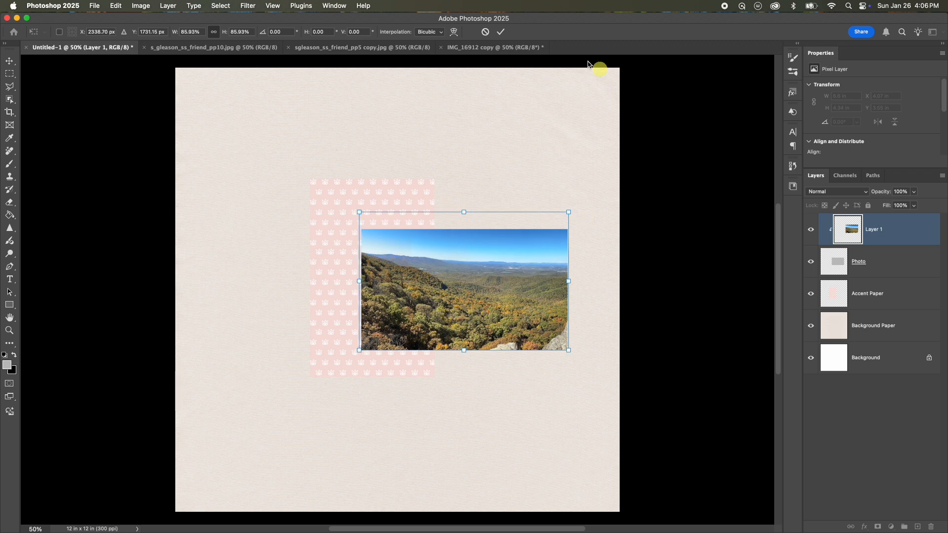
pyautogui.click(502, 32)
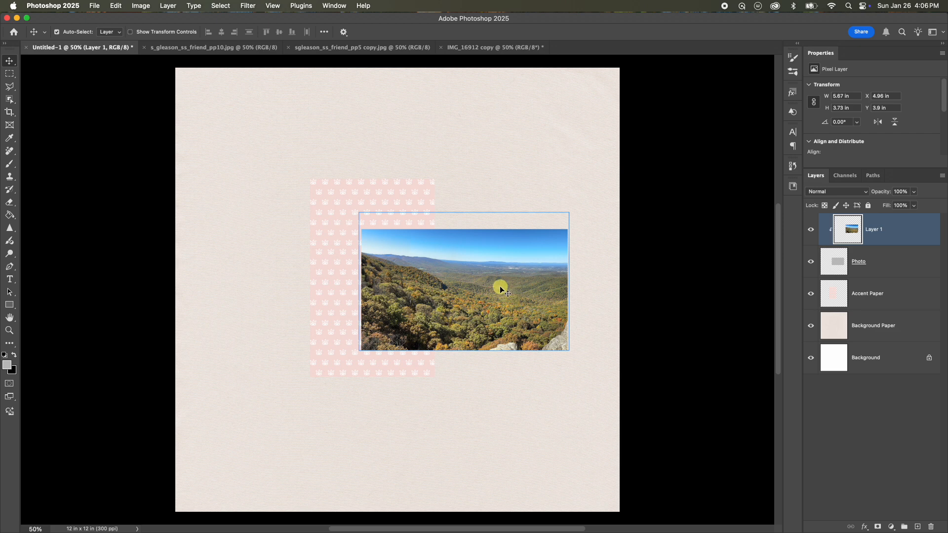
pyautogui.press('super+e')
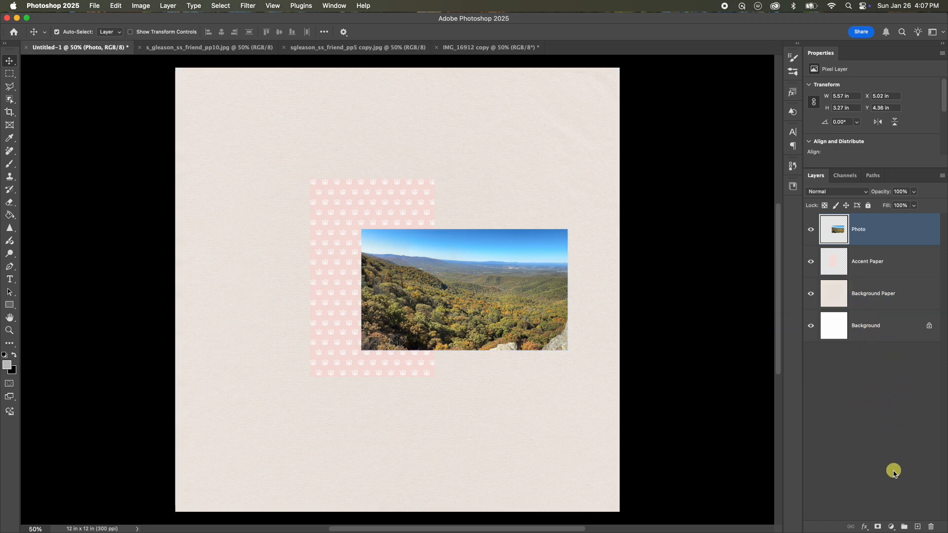
# Add a 25 px inside Stroke layer style in white to the Photo layer.
pyautogui.click(863, 527)
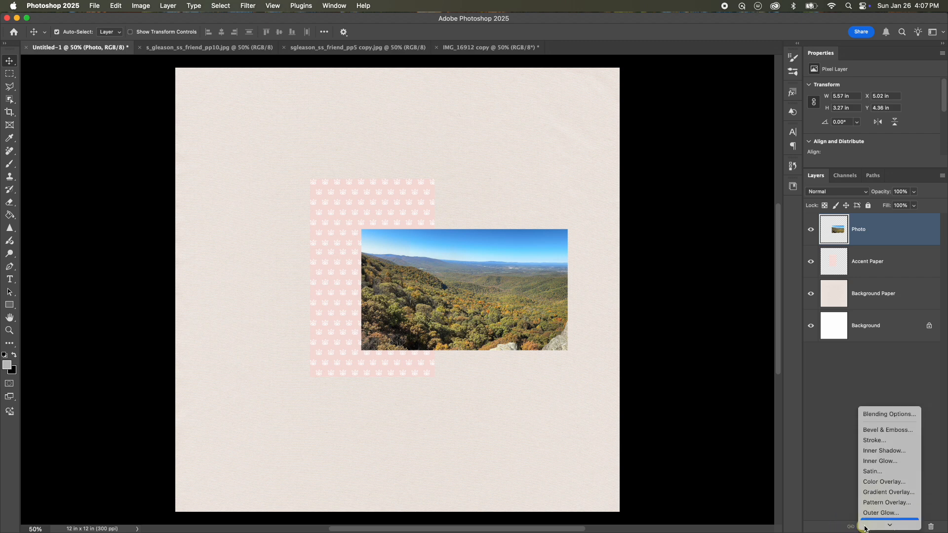
pyautogui.click(897, 441)
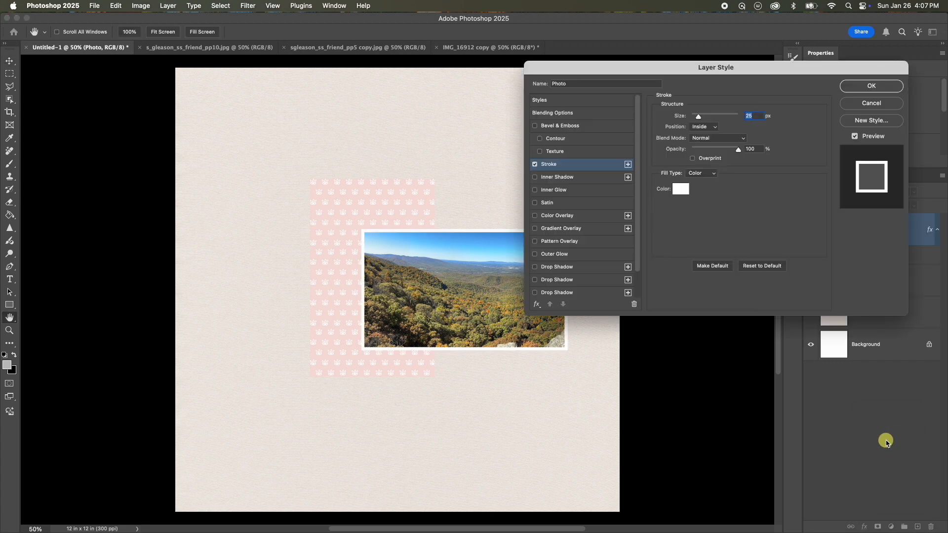
pyautogui.moveTo(746, 70); pyautogui.dragTo(744, 66)
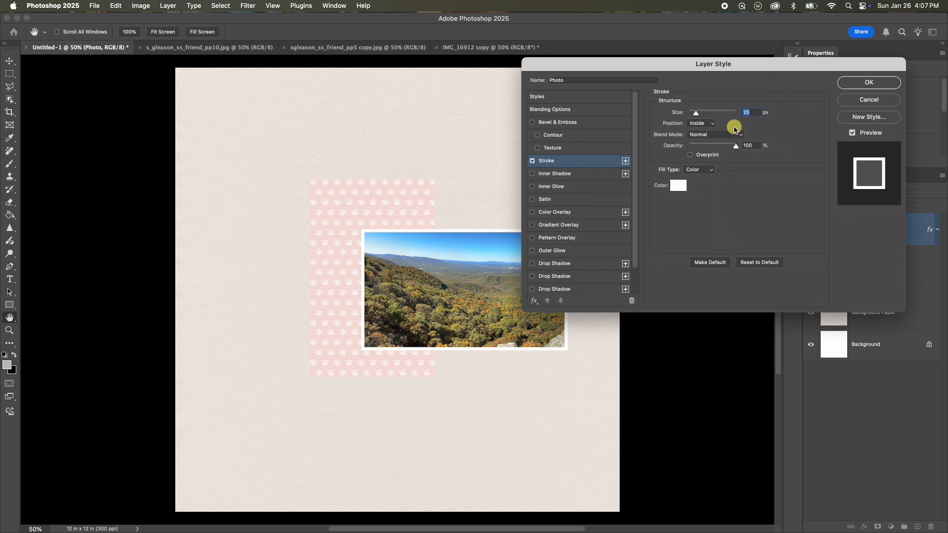
pyautogui.click(677, 187)
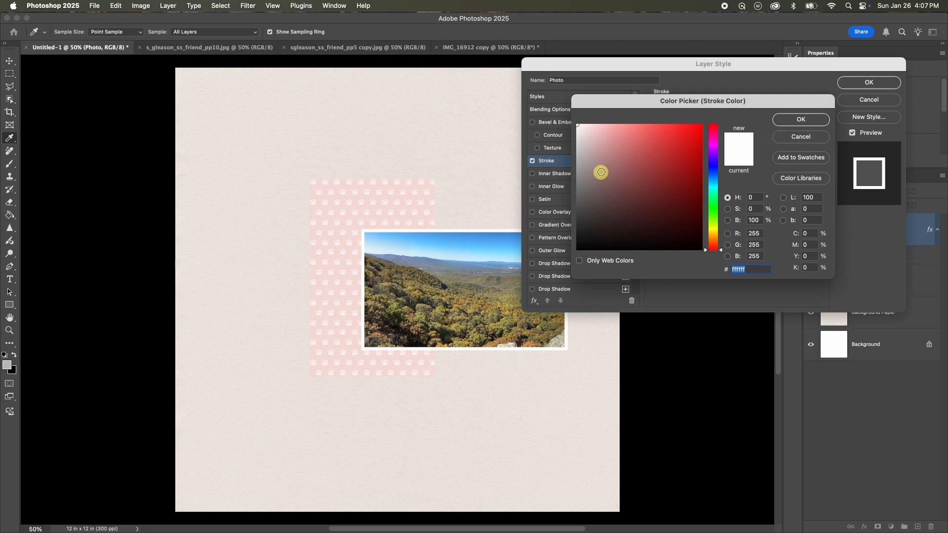
pyautogui.click(604, 147)
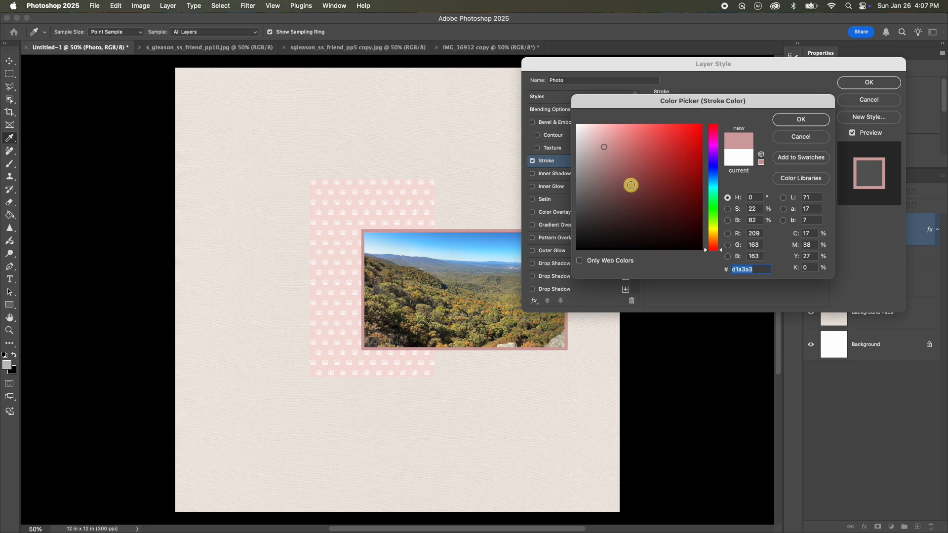
pyautogui.click(714, 188)
pyautogui.click(638, 166)
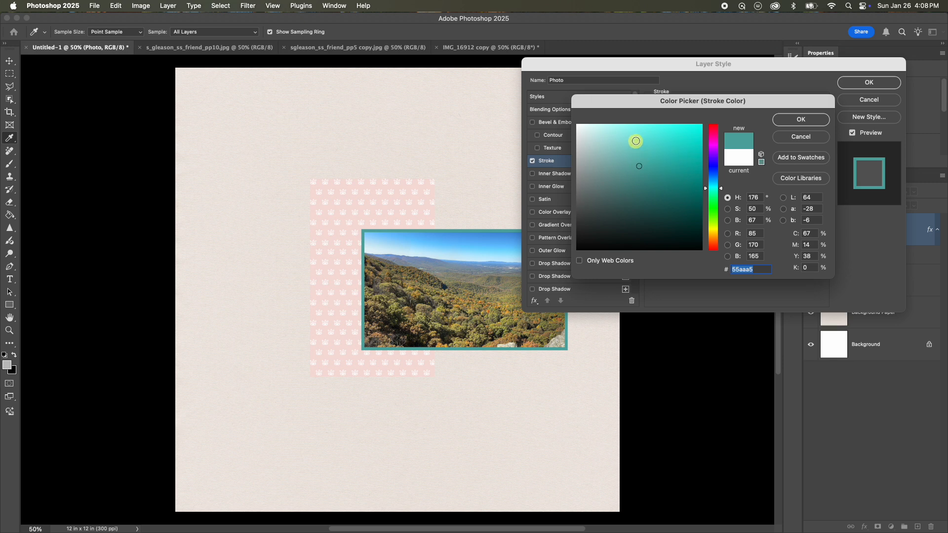
pyautogui.click(599, 138)
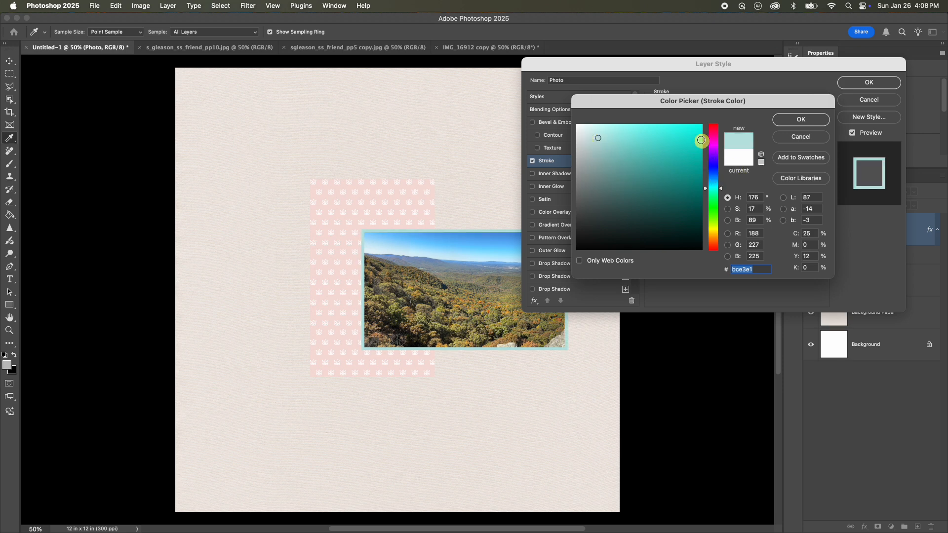
pyautogui.click(711, 129)
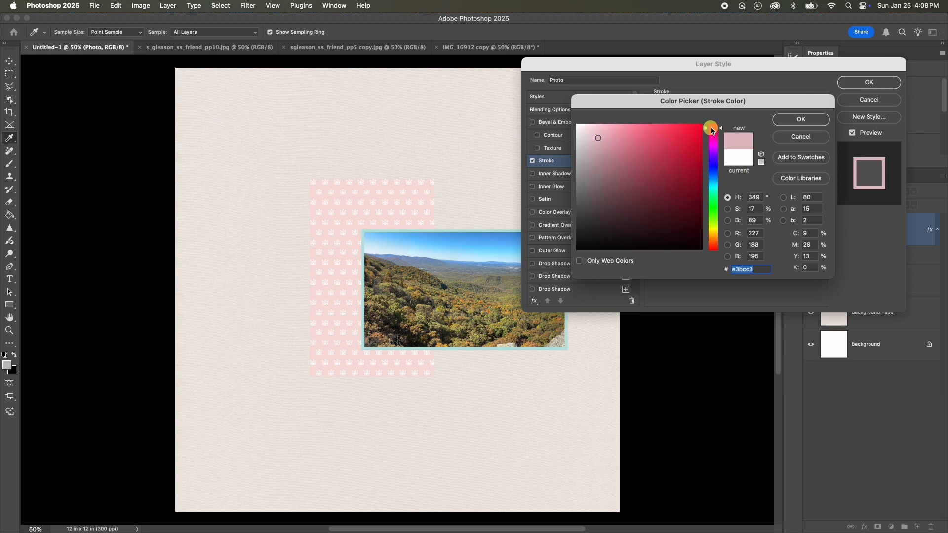
pyautogui.click(578, 126)
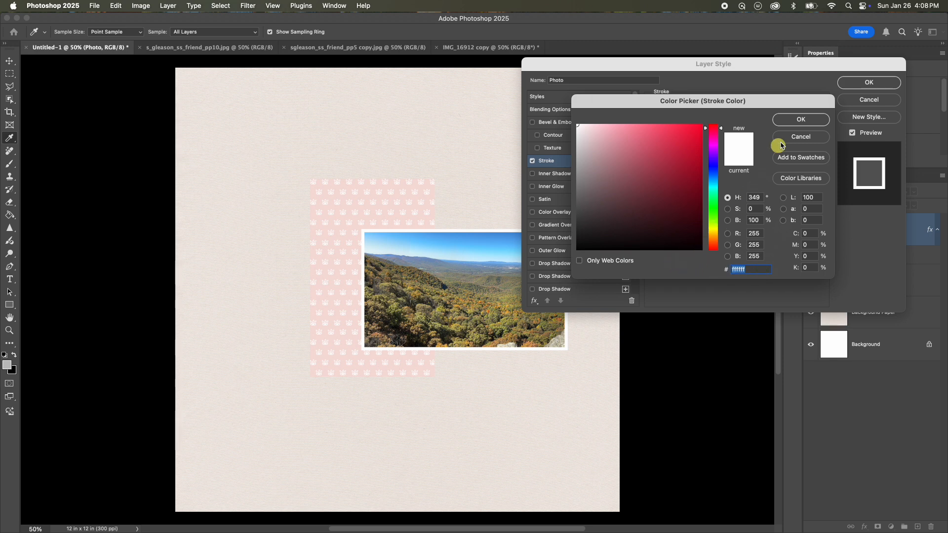
pyautogui.click(801, 119)
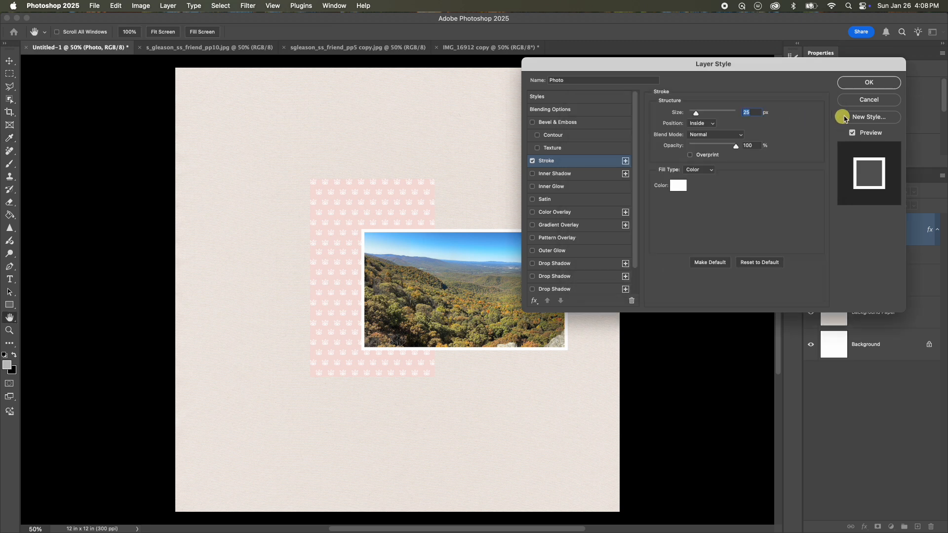
pyautogui.click(850, 85)
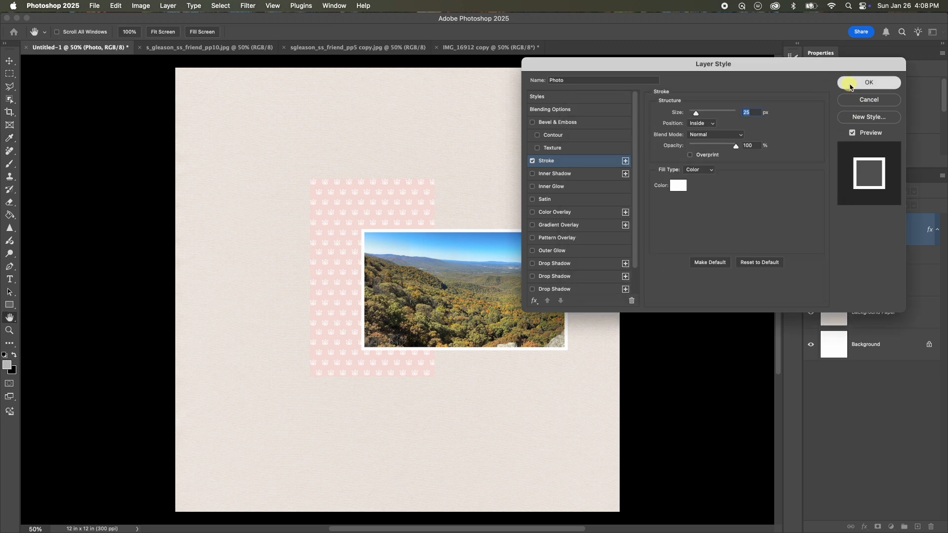
pyautogui.click(343, 268)
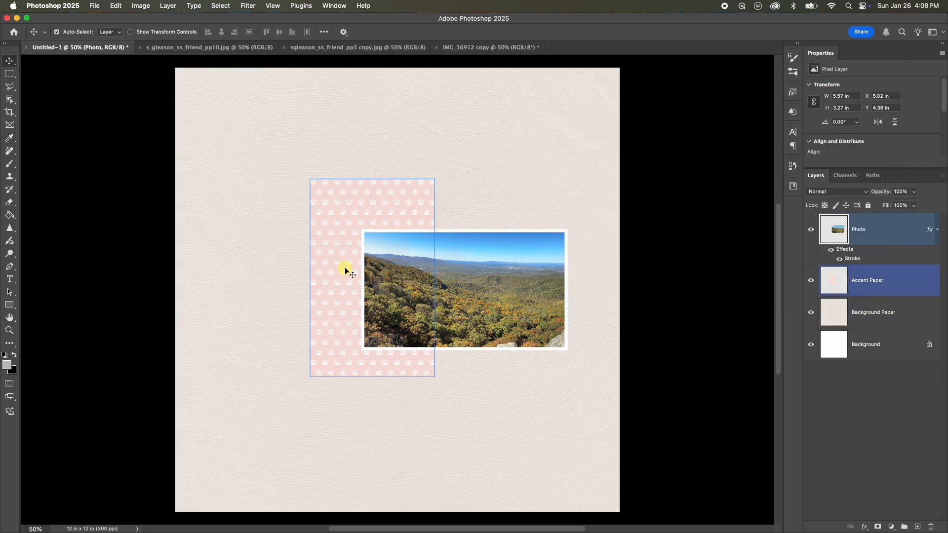
pyautogui.click(480, 256)
pyautogui.click(523, 216)
pyautogui.click(454, 241)
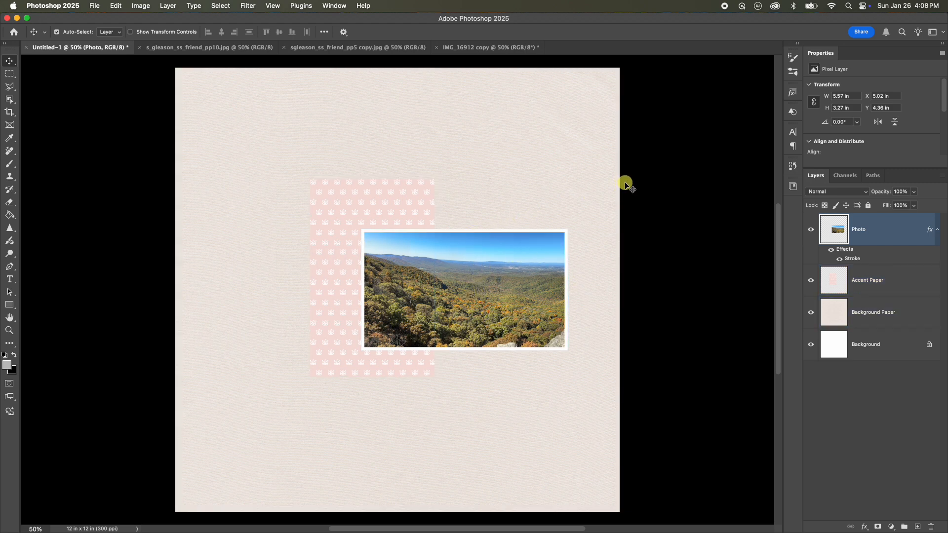
pyautogui.click(480, 209)
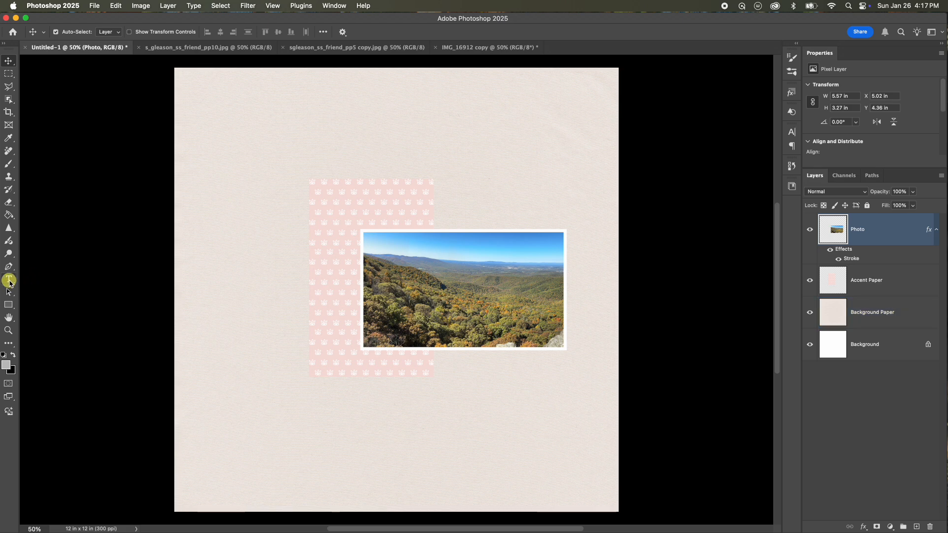
# Pick the Type tool with Arial Black Regular and set the font size to 32 pt.
pyautogui.click(10, 279)
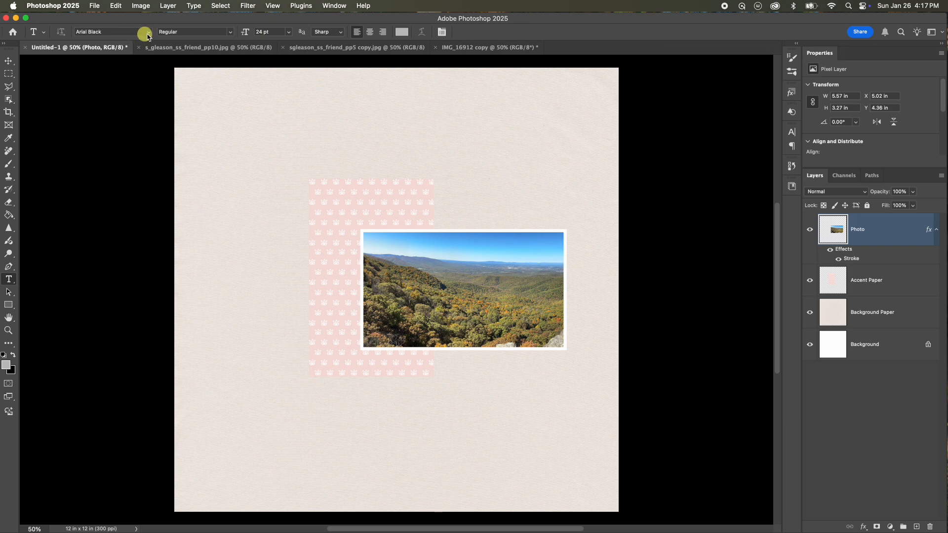
pyautogui.click(148, 33)
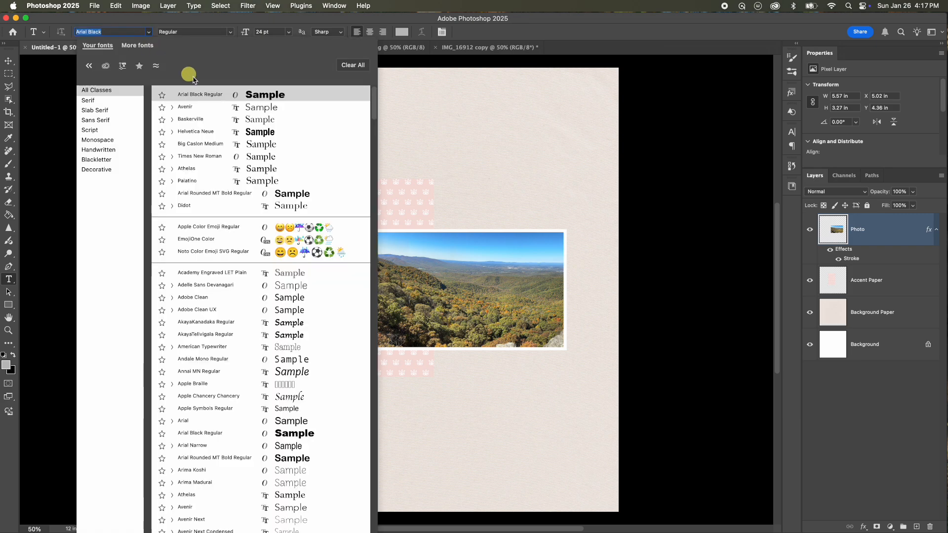
pyautogui.click(211, 94)
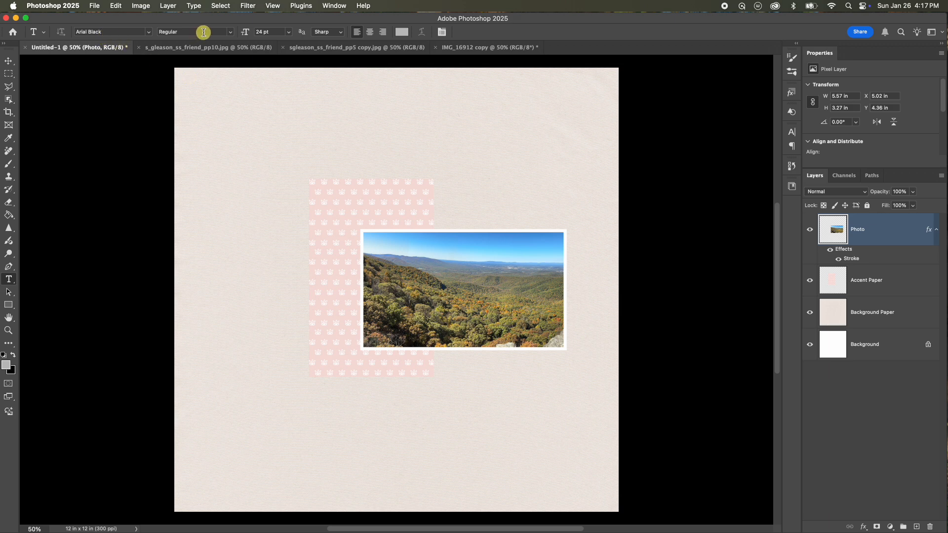
pyautogui.click(224, 32)
pyautogui.click(227, 29)
pyautogui.click(230, 34)
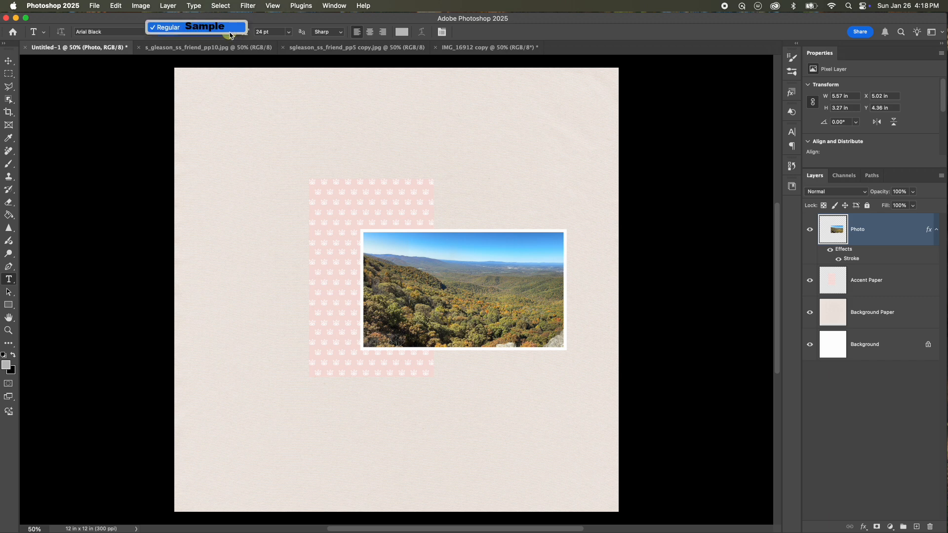
pyautogui.click(225, 29)
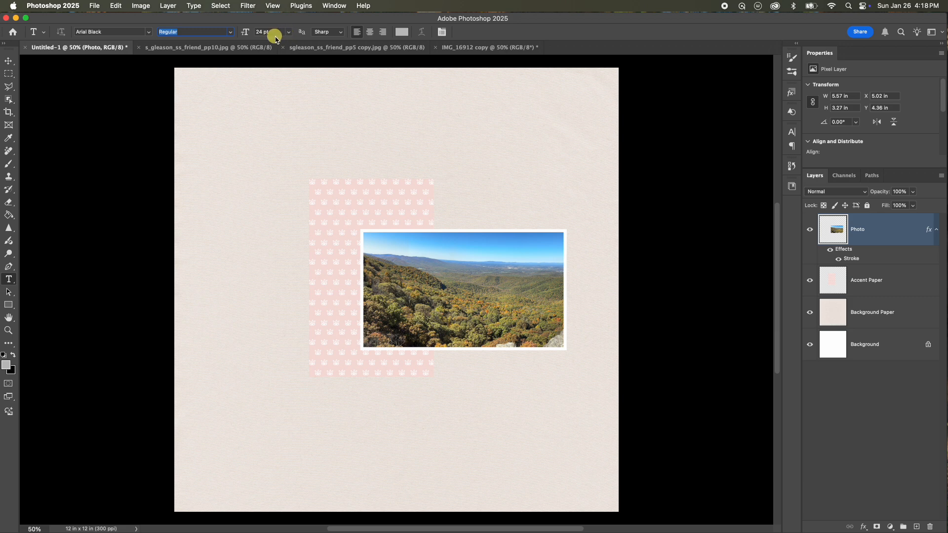
pyautogui.click(258, 33)
pyautogui.write('32.71')
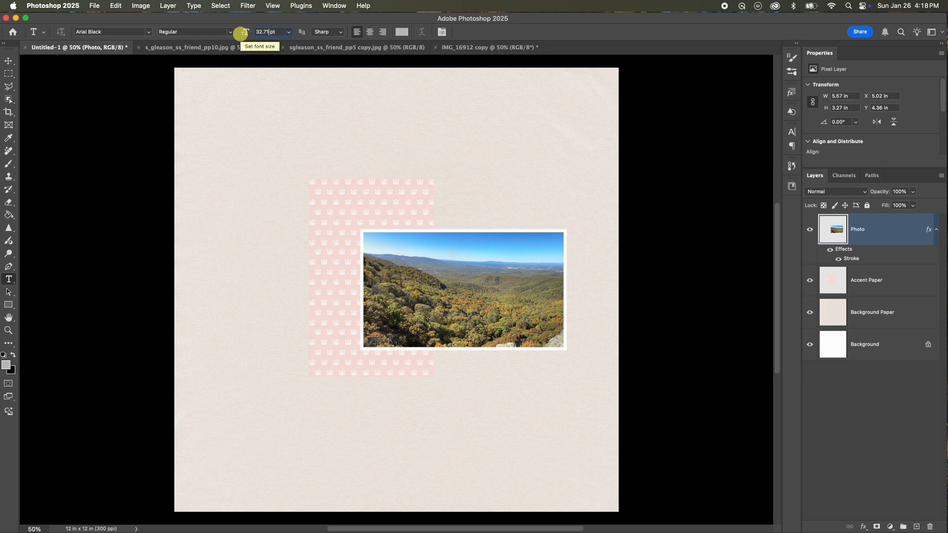
pyautogui.click(334, 35)
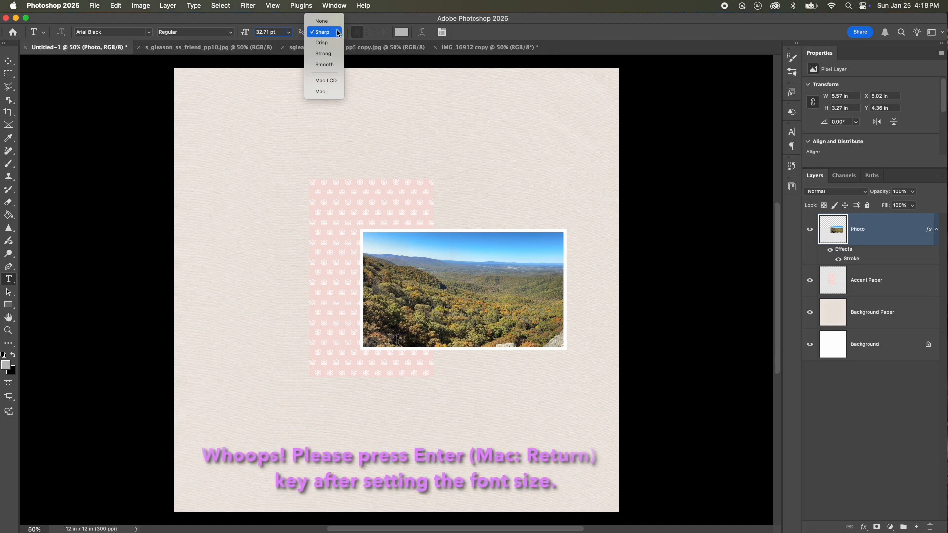
pyautogui.click(336, 32)
pyautogui.press('Return')
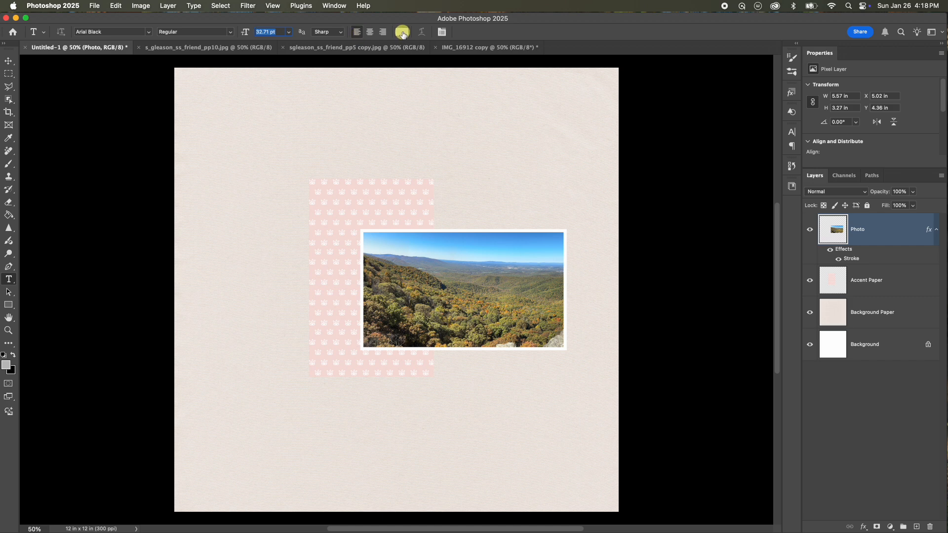
# Set the text colour to hex 9fd8d8.
pyautogui.click(402, 33)
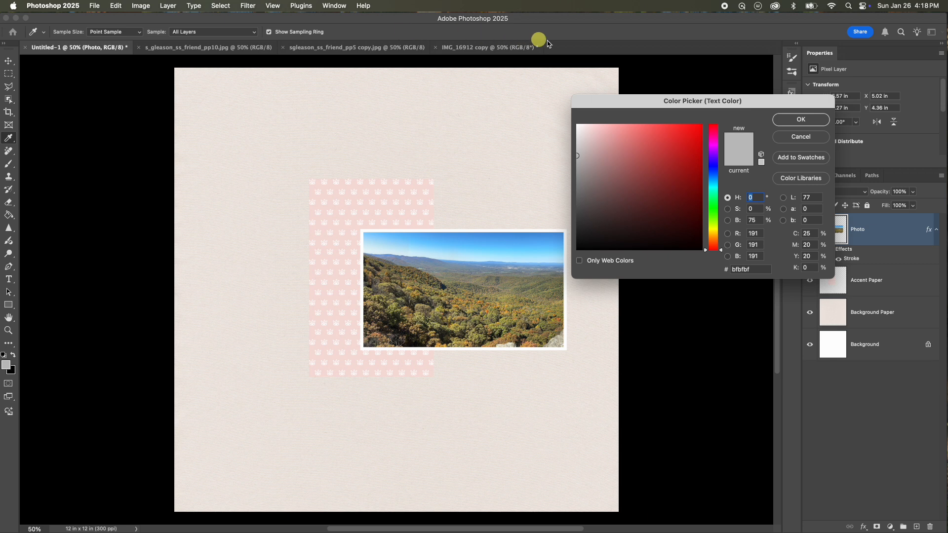
pyautogui.doubleClick(747, 270)
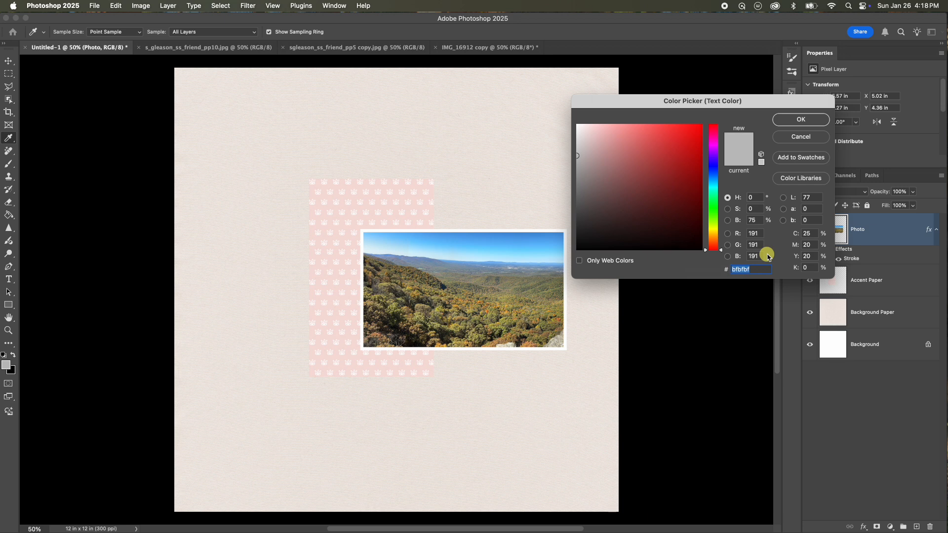
pyautogui.write('9f')
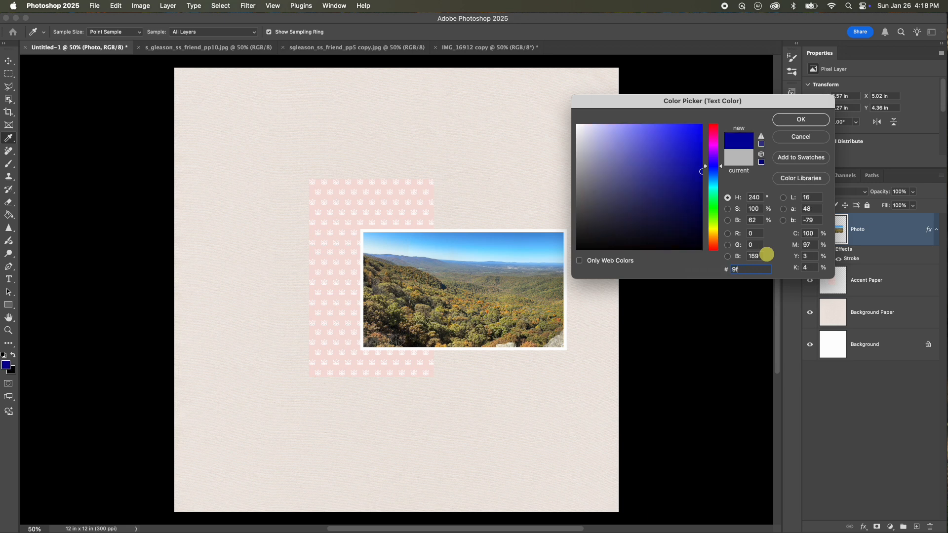
pyautogui.write('d8')
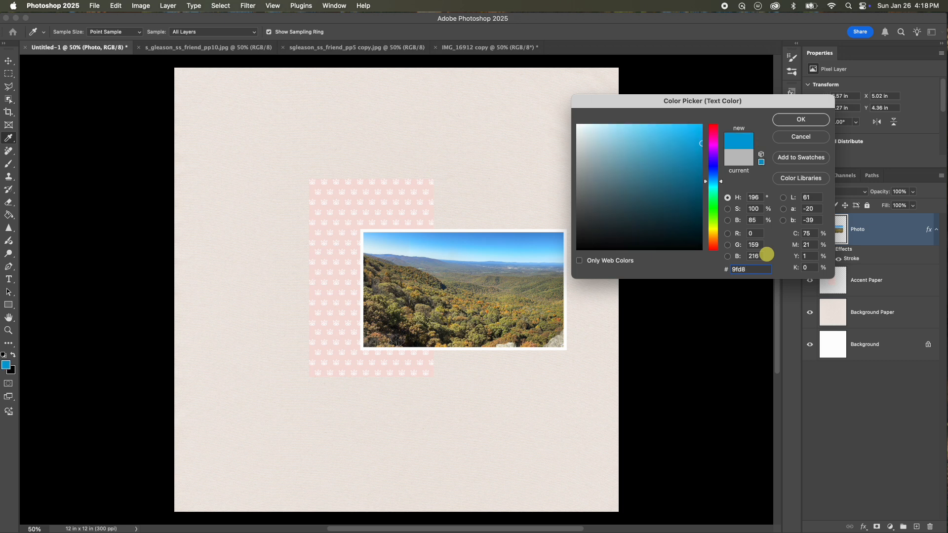
pyautogui.write('d8')
pyautogui.click(801, 119)
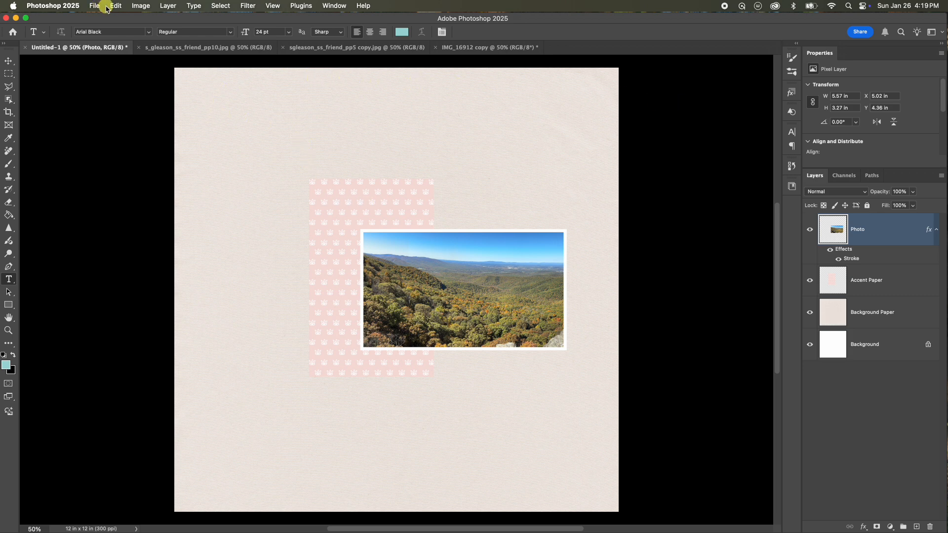
# Open the Character panel to review the type settings, then close it.
pyautogui.click(334, 6)
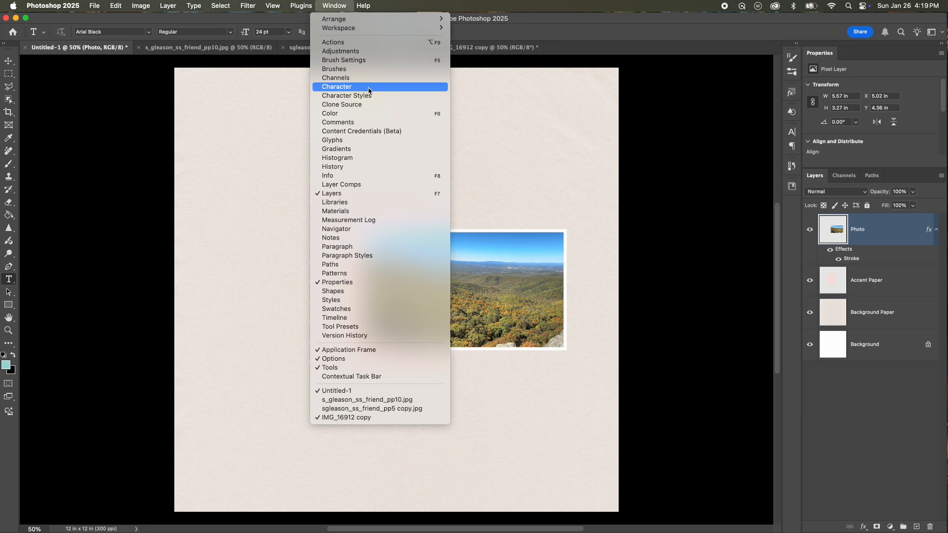
pyautogui.click(132, 14)
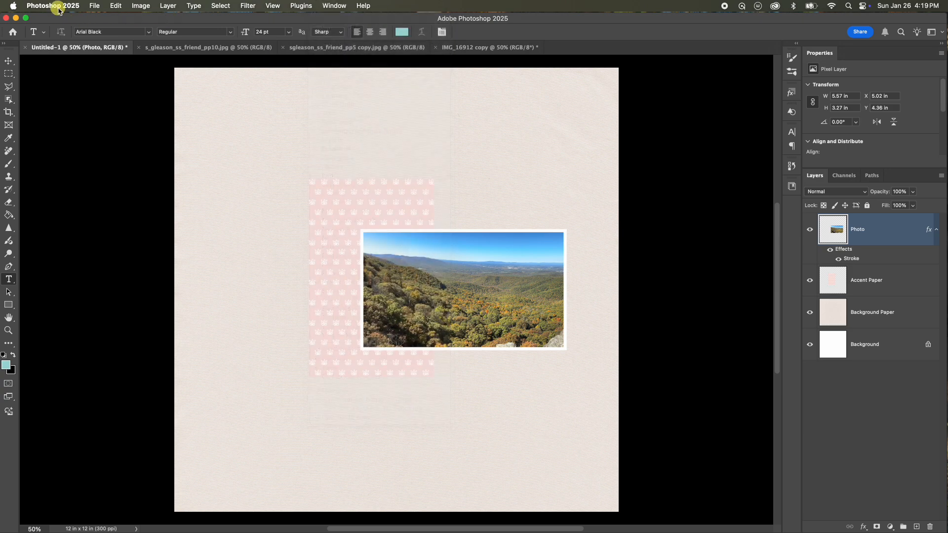
pyautogui.click(328, 6)
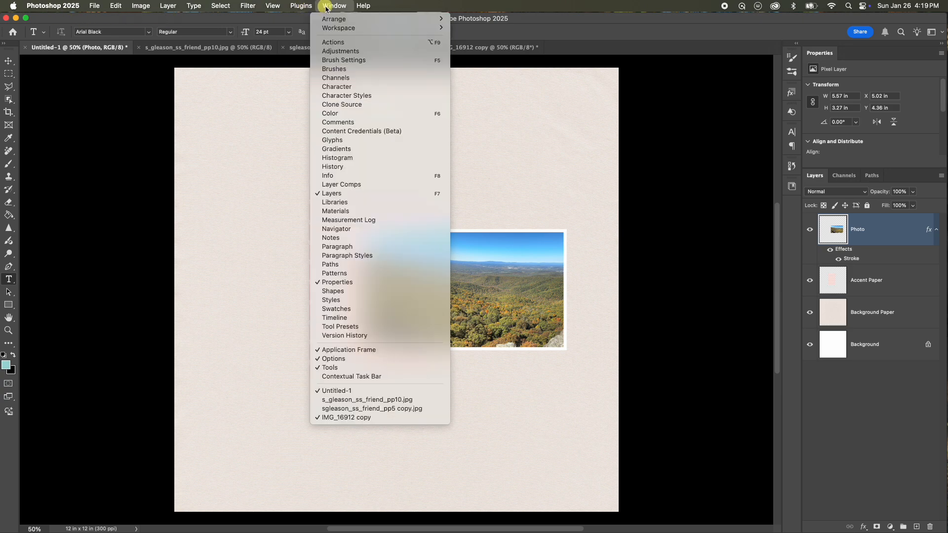
pyautogui.click(372, 89)
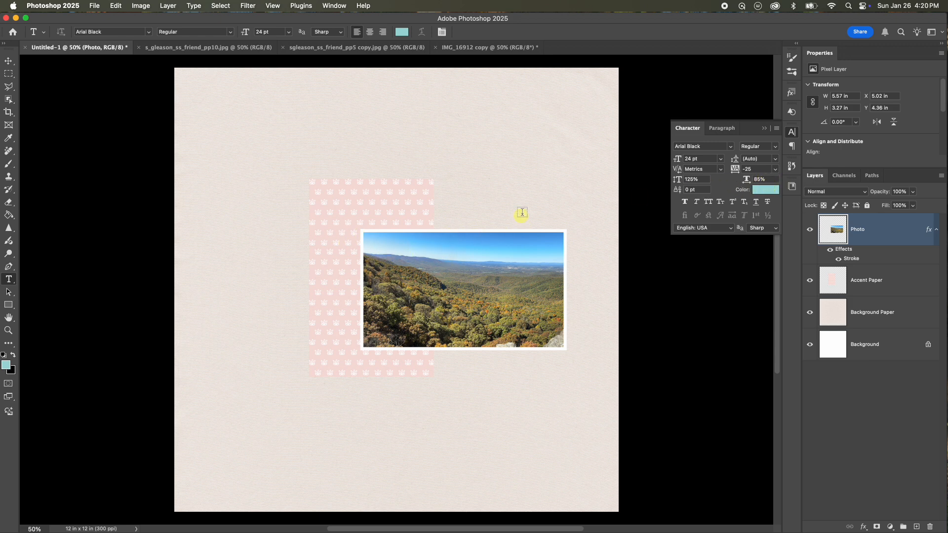
pyautogui.click(764, 129)
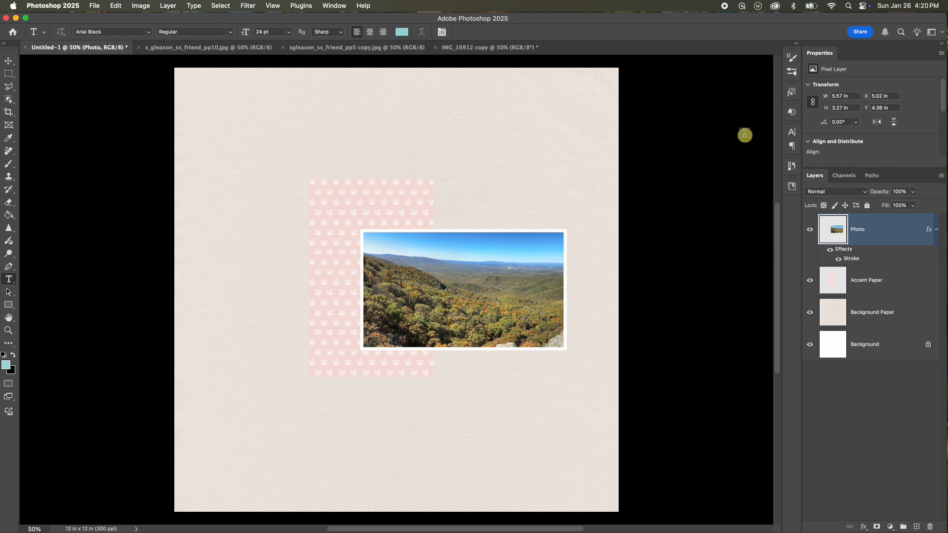
# Add the title text TO THE MOUNTAIN on the accent paper left of the photo.
pyautogui.click(281, 283)
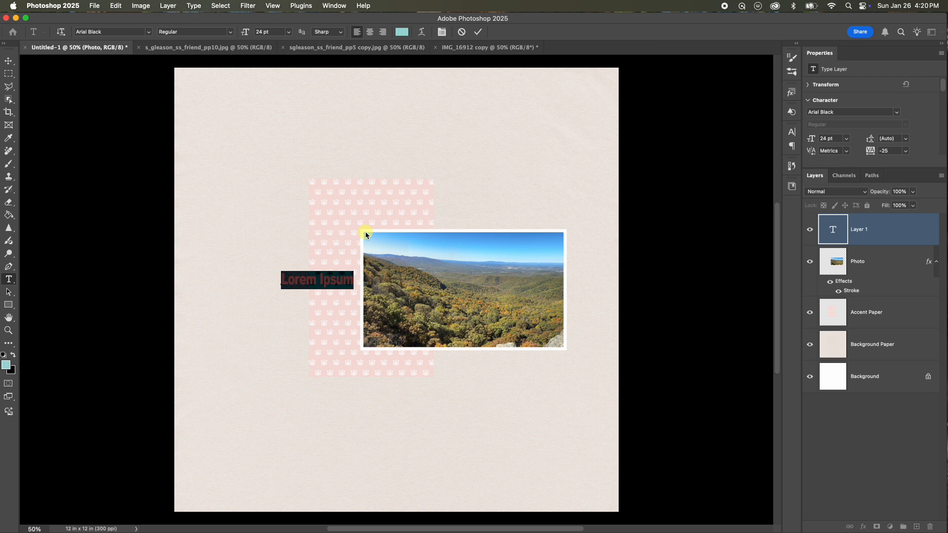
pyautogui.write('TO')
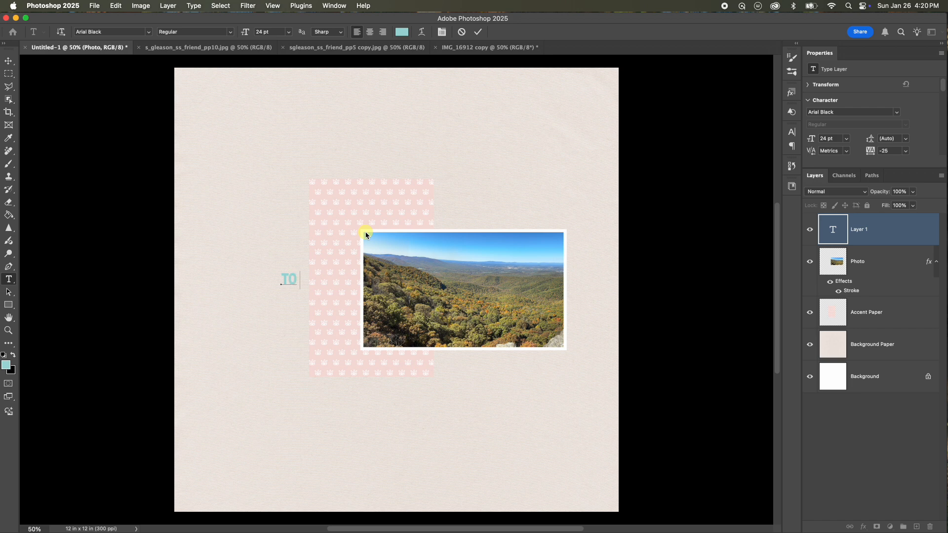
pyautogui.write('E MOUNTAIN')
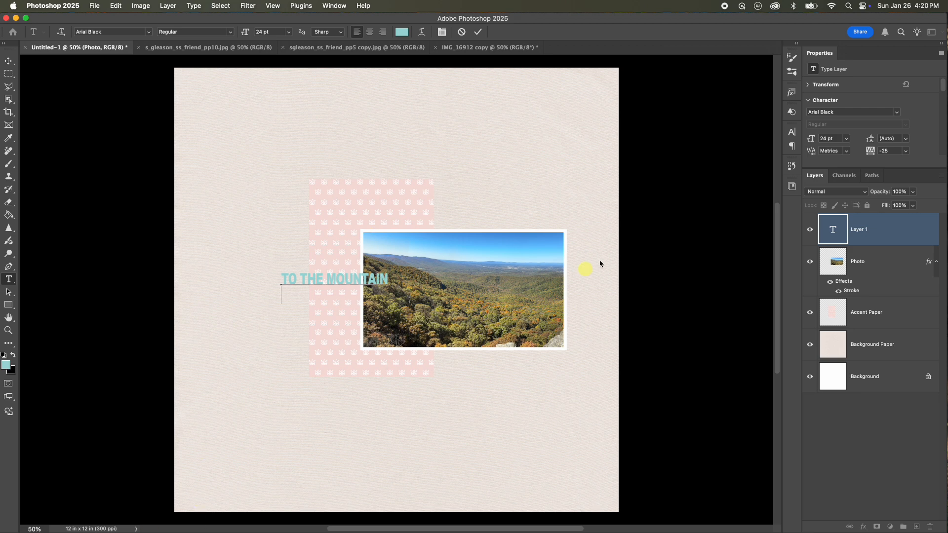
pyautogui.click(478, 32)
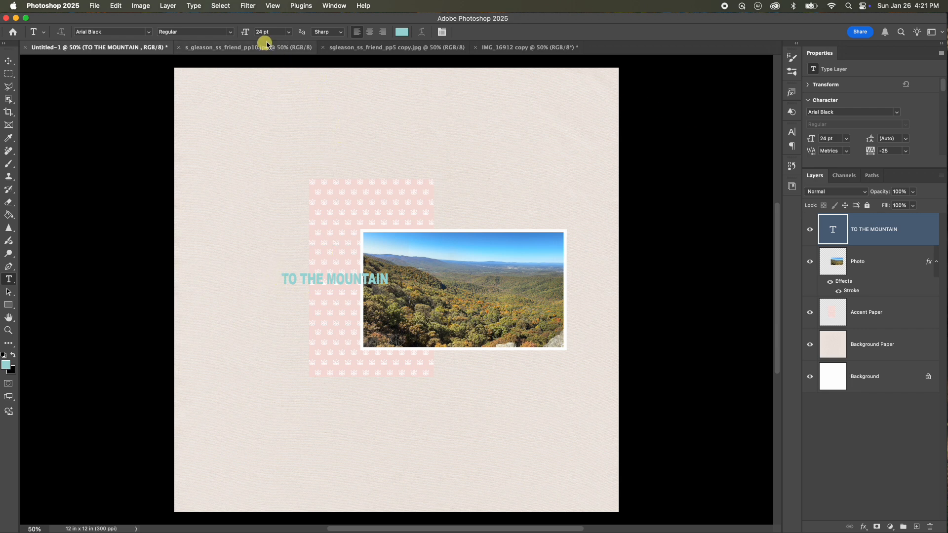
# Set the title text size to 32.71 pt and move the title lower and further left on the accent paper.
pyautogui.click(264, 32)
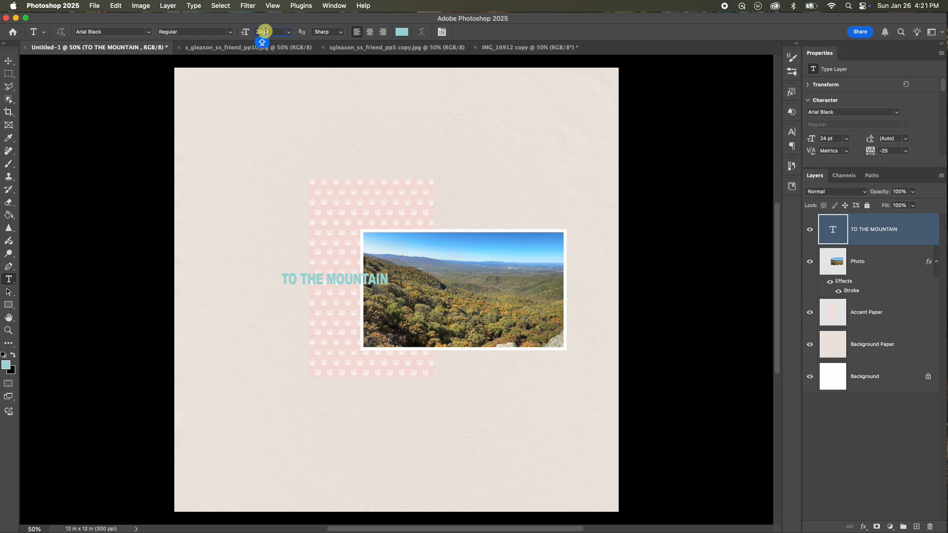
pyautogui.write('2')
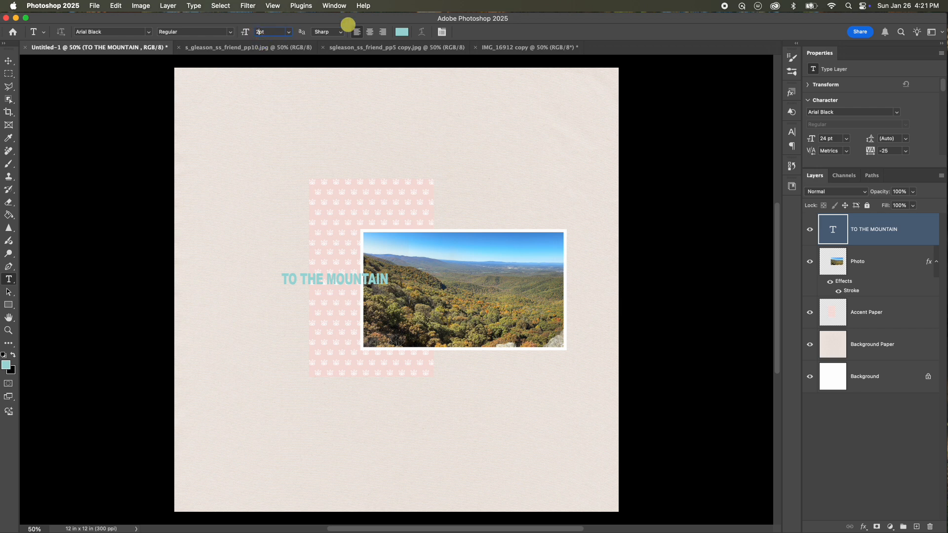
pyautogui.press('capslock')
pyautogui.press('capslock')
pyautogui.press('Return')
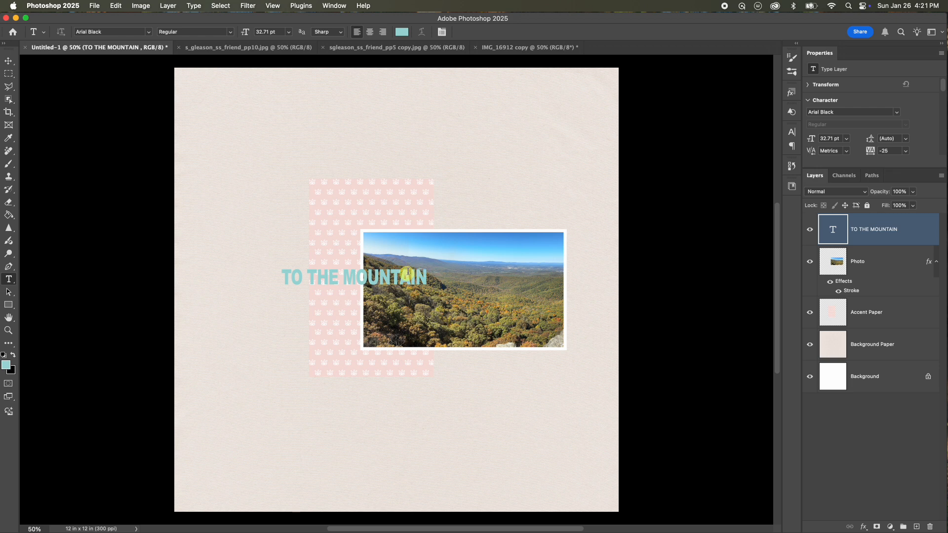
pyautogui.click(9, 61)
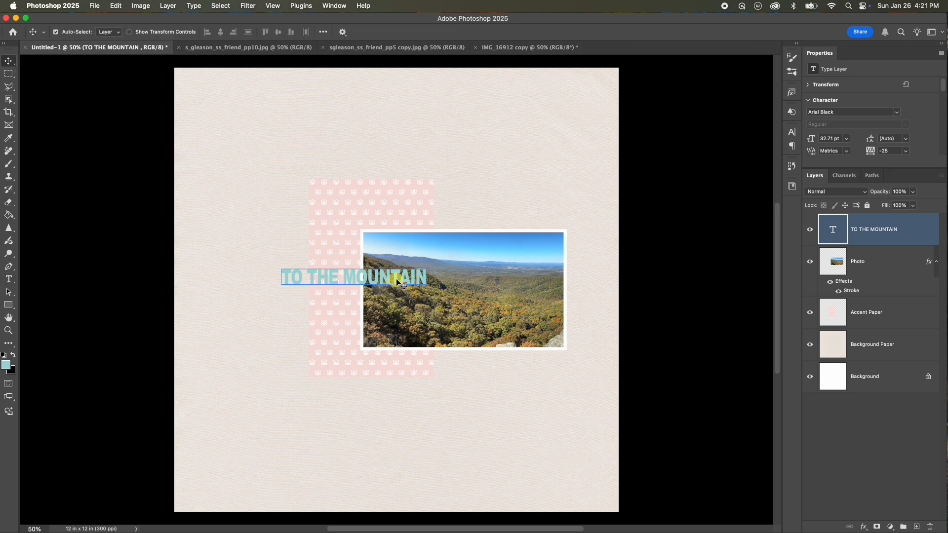
pyautogui.moveTo(397, 273); pyautogui.dragTo(368, 309)
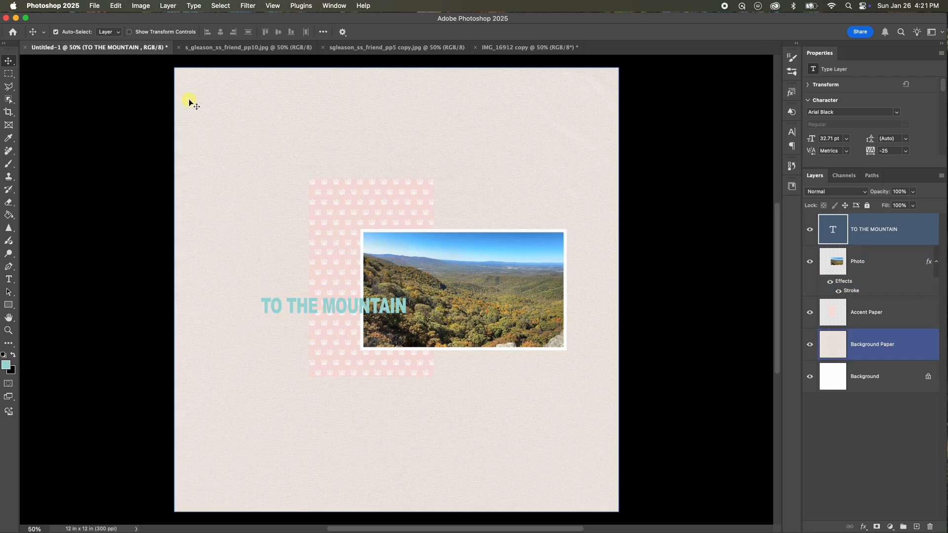
# Open the four bbonneville signs of autumn element files from the Elements Elif Sahin folder.
pyautogui.click(95, 7)
pyautogui.click(99, 31)
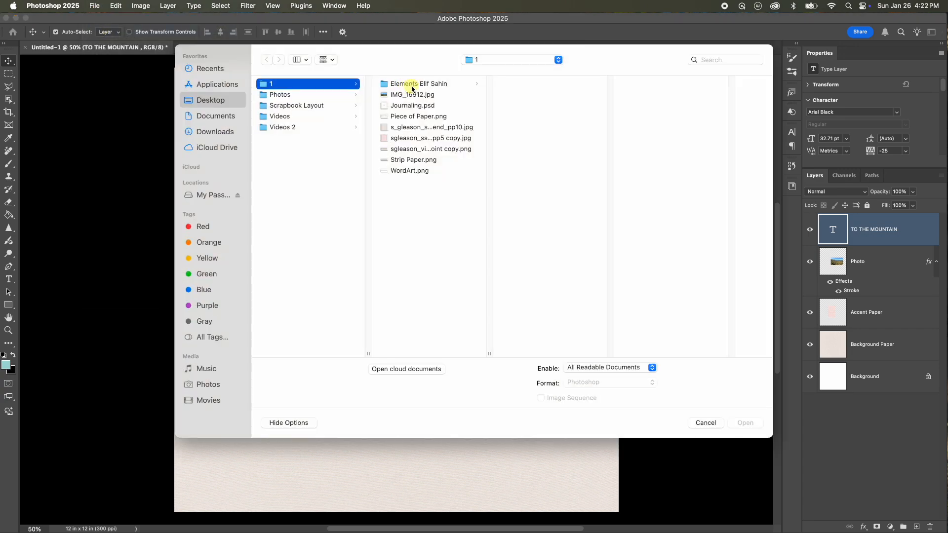
pyautogui.click(436, 85)
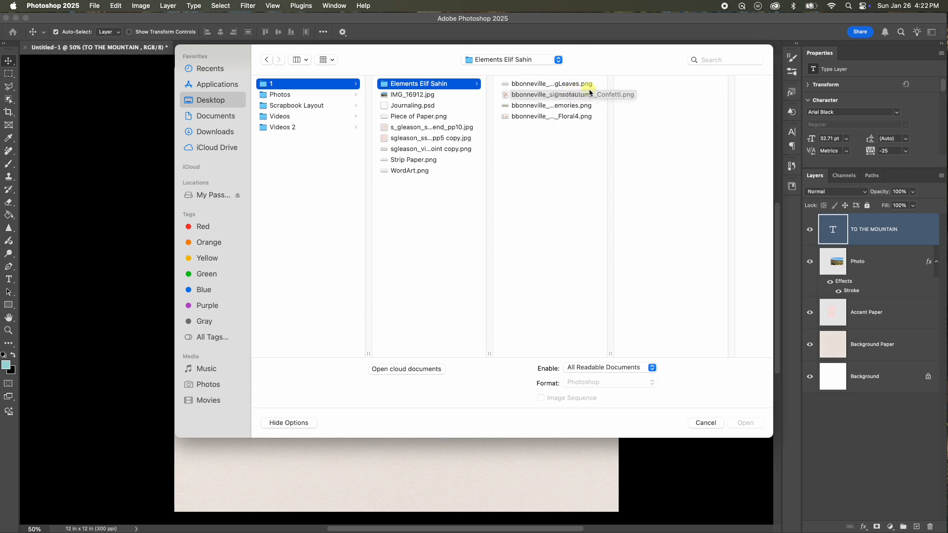
pyautogui.click(570, 87)
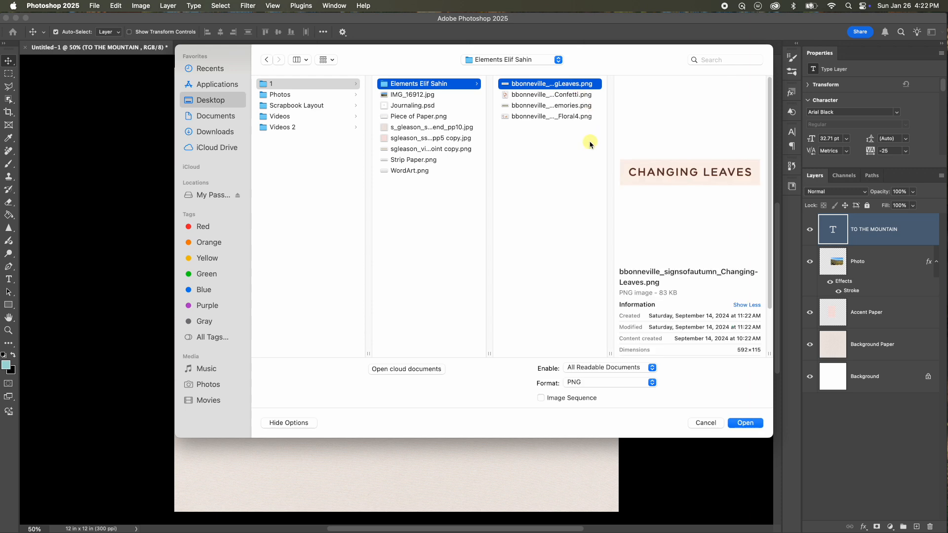
pyautogui.keyDown('shift'); pyautogui.click(557, 117); pyautogui.keyUp('shift')
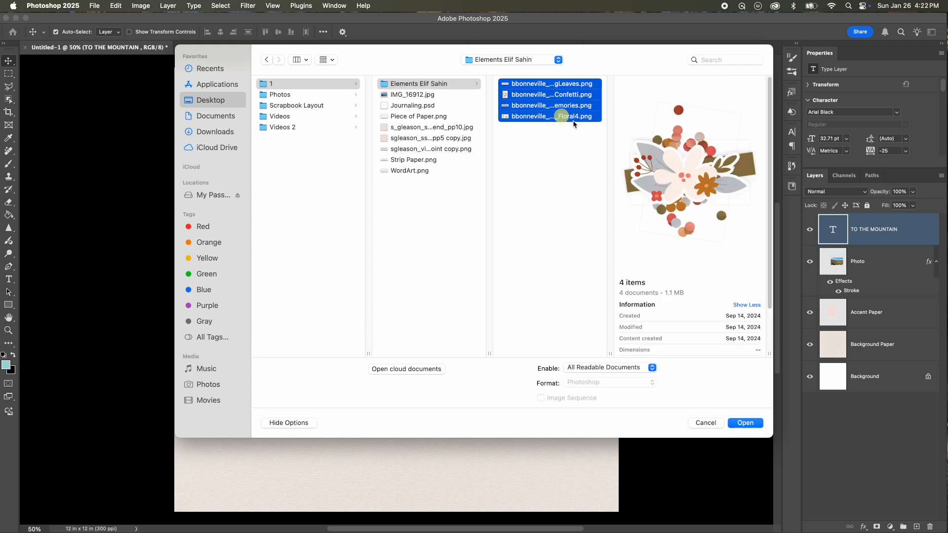
pyautogui.click(741, 423)
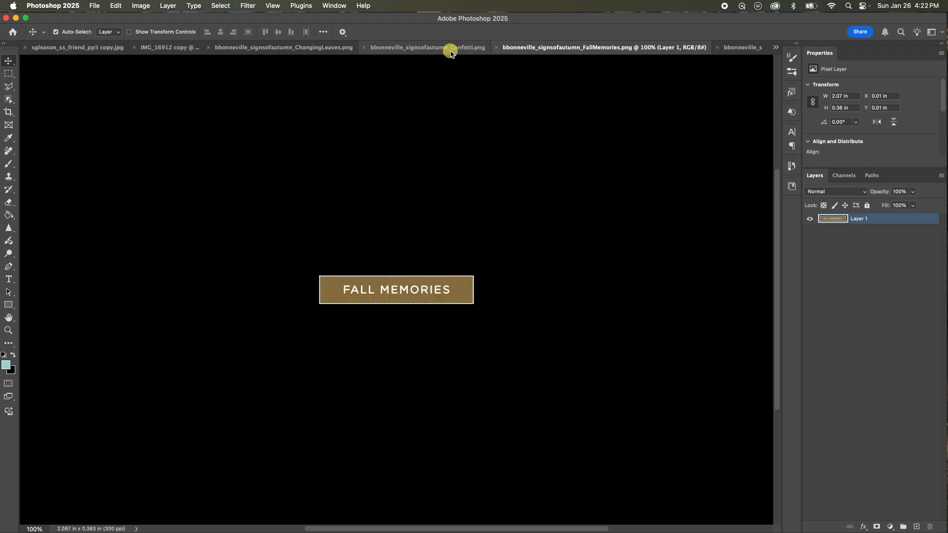
# Try to drag the Changing Leaves element into the scrapbook page.
pyautogui.click(373, 47)
pyautogui.click(301, 49)
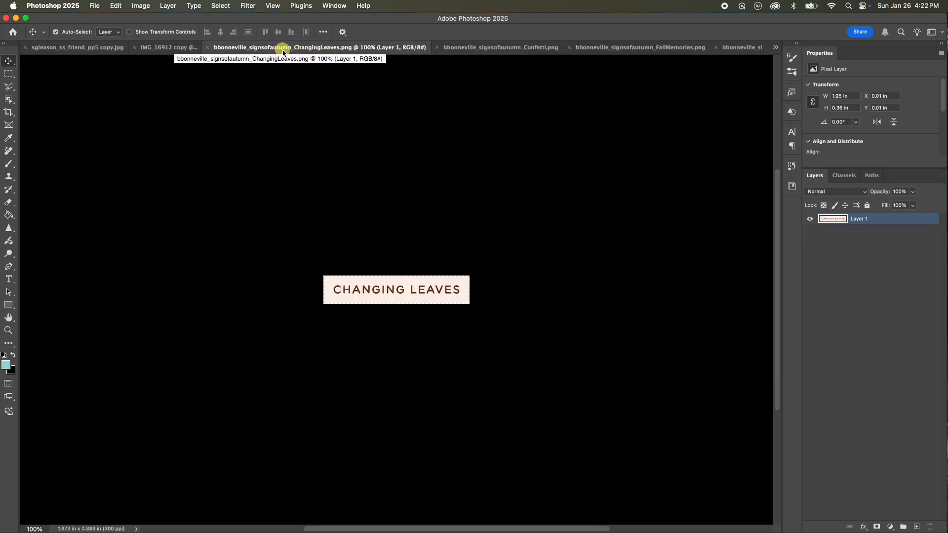
pyautogui.moveTo(343, 286); pyautogui.dragTo(387, 289)
pyautogui.moveTo(405, 291); pyautogui.dragTo(378, 290)
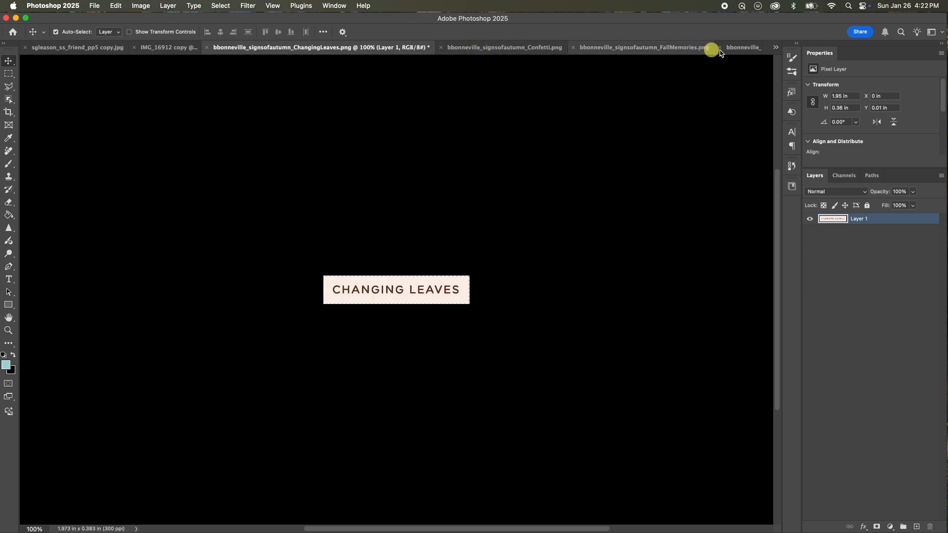
# Close the photo copy without saving, then close both paper source documents.
pyautogui.click(134, 47)
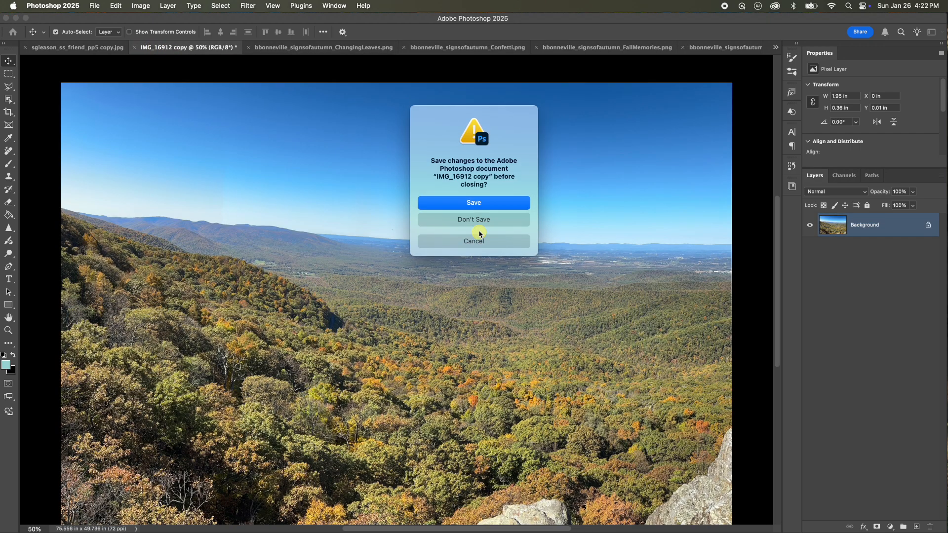
pyautogui.click(469, 219)
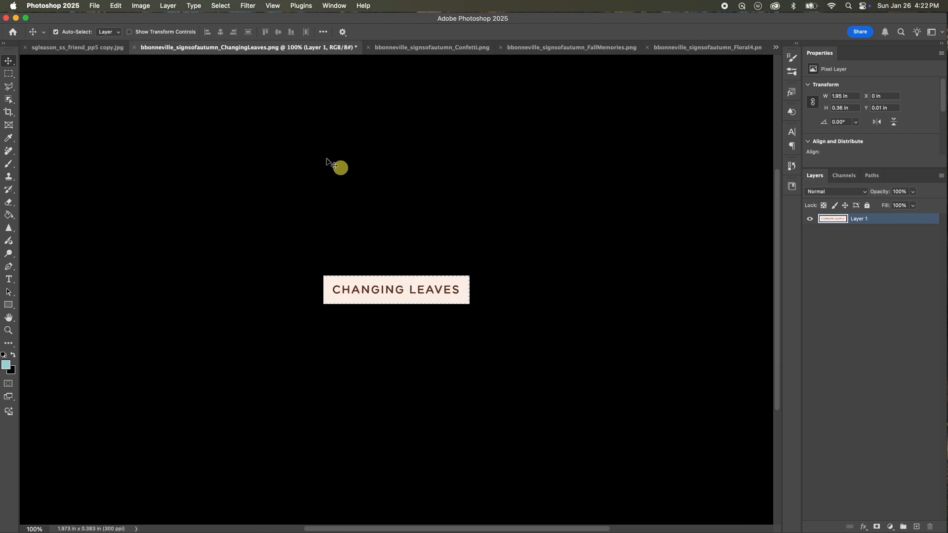
pyautogui.click(81, 48)
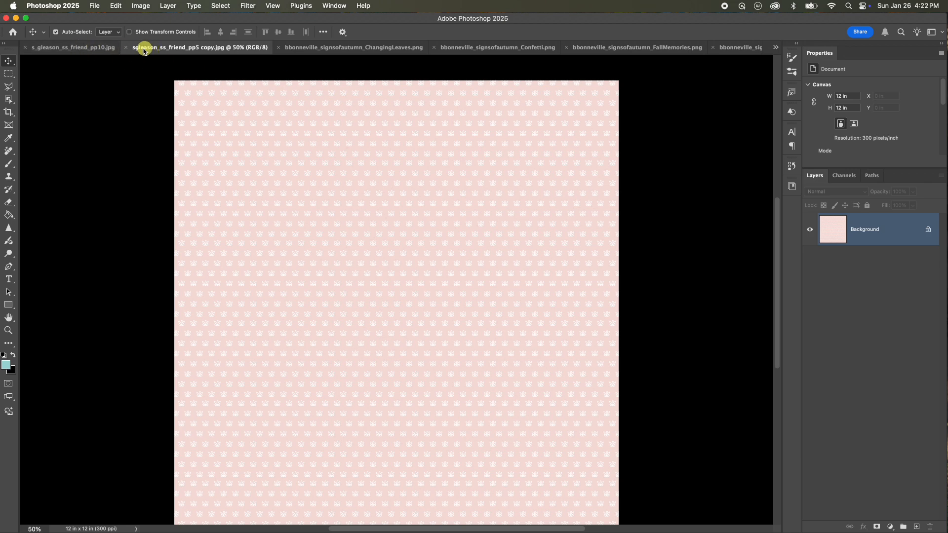
pyautogui.click(126, 48)
pyautogui.click(95, 48)
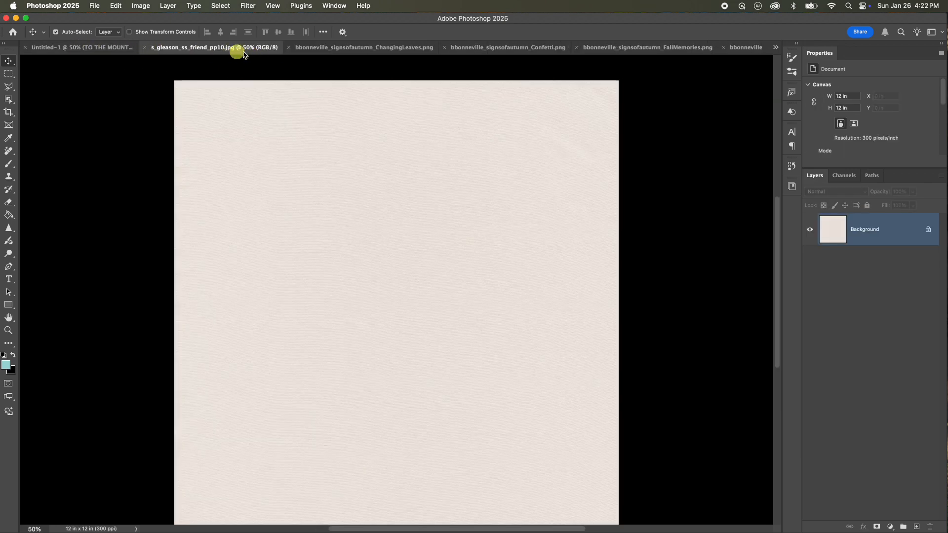
pyautogui.click(145, 47)
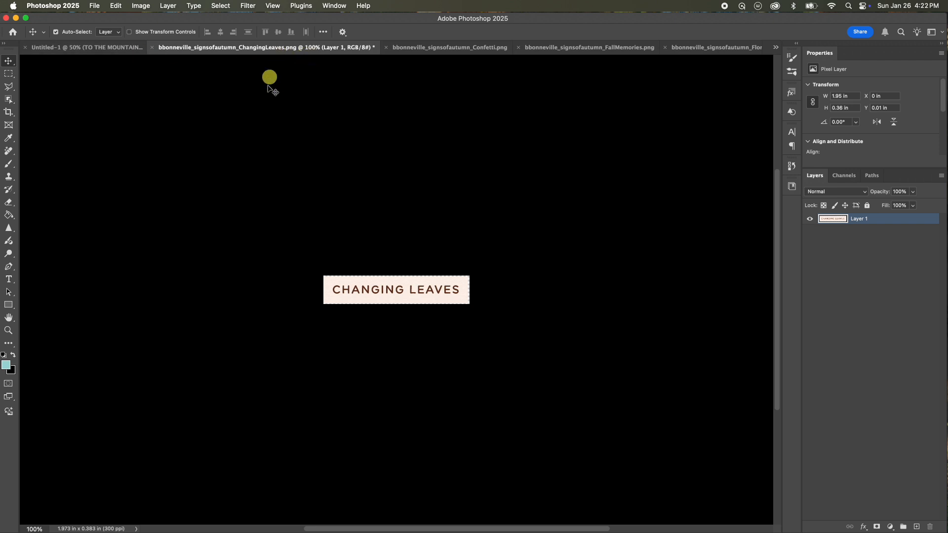
# Drag the Changing Leaves element onto the page, overlapping the photo's lower right edge.
pyautogui.moveTo(356, 290); pyautogui.dragTo(603, 312)
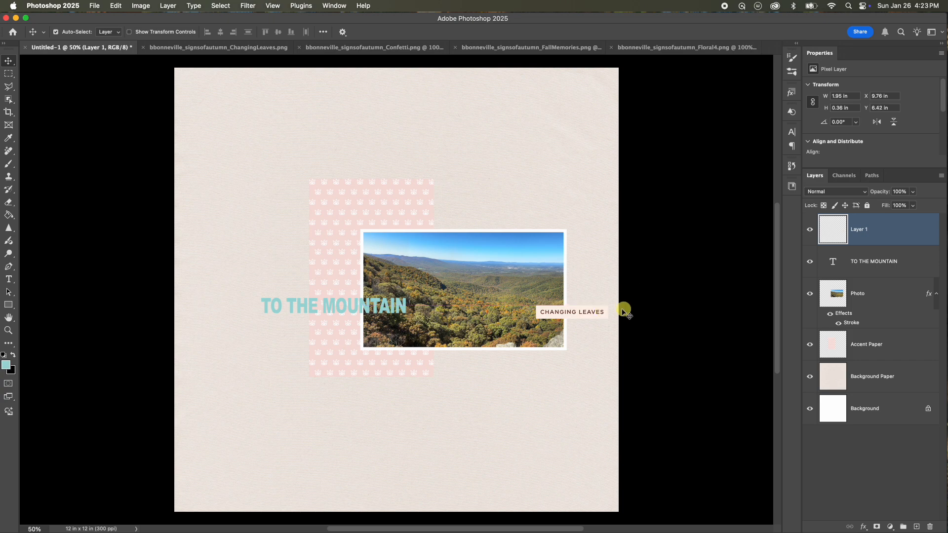
pyautogui.click(429, 47)
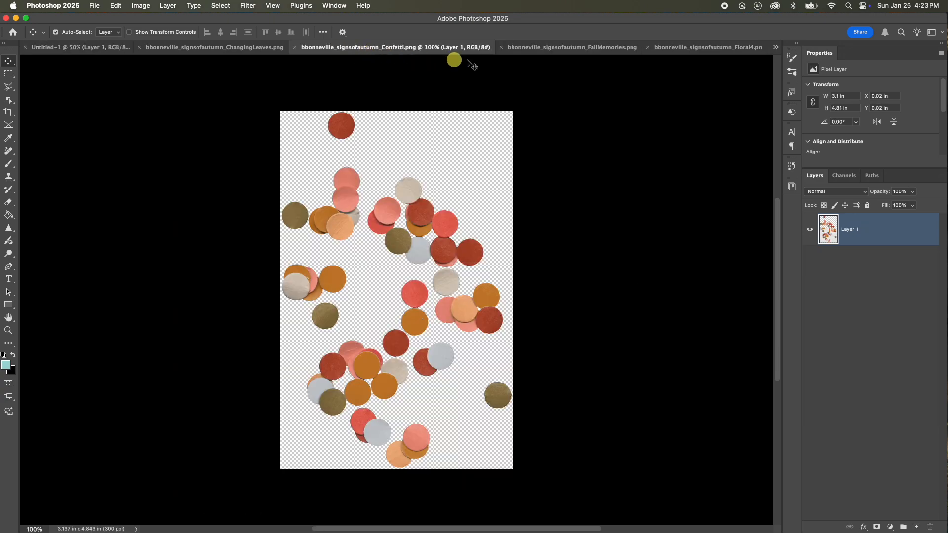
# Drag the Fall Memories element onto the page just below Changing Leaves and nudge it slightly down.
pyautogui.click(514, 47)
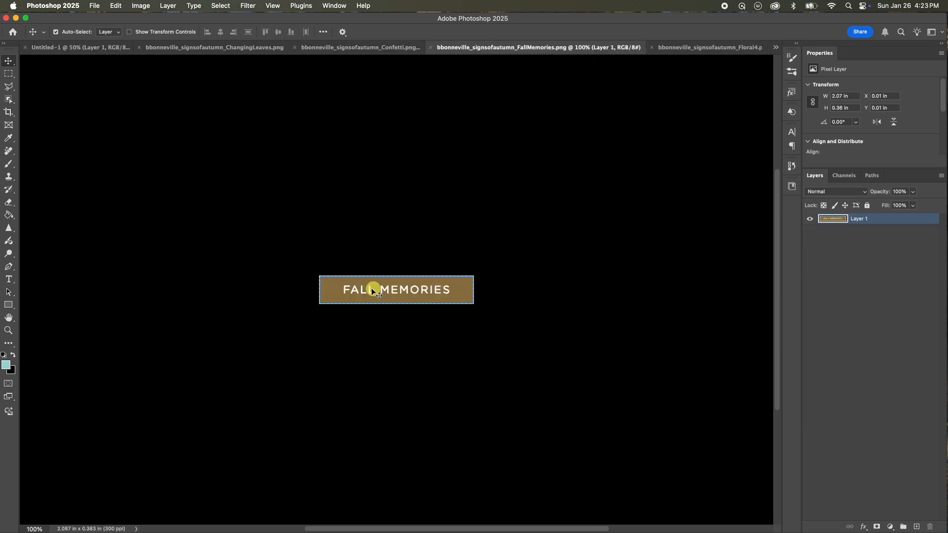
pyautogui.moveTo(357, 282); pyautogui.dragTo(598, 328)
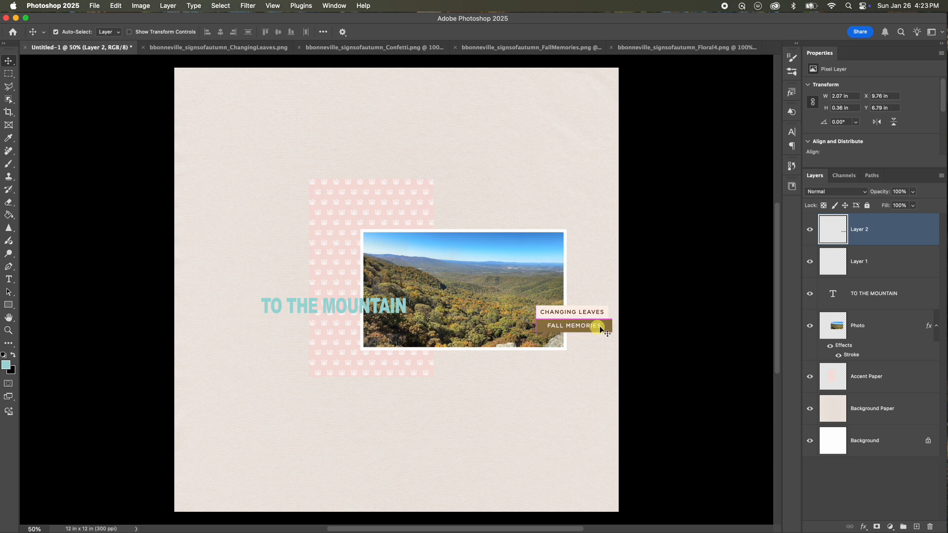
pyautogui.press('Down')
pyautogui.press('Down')
pyautogui.press('Down')
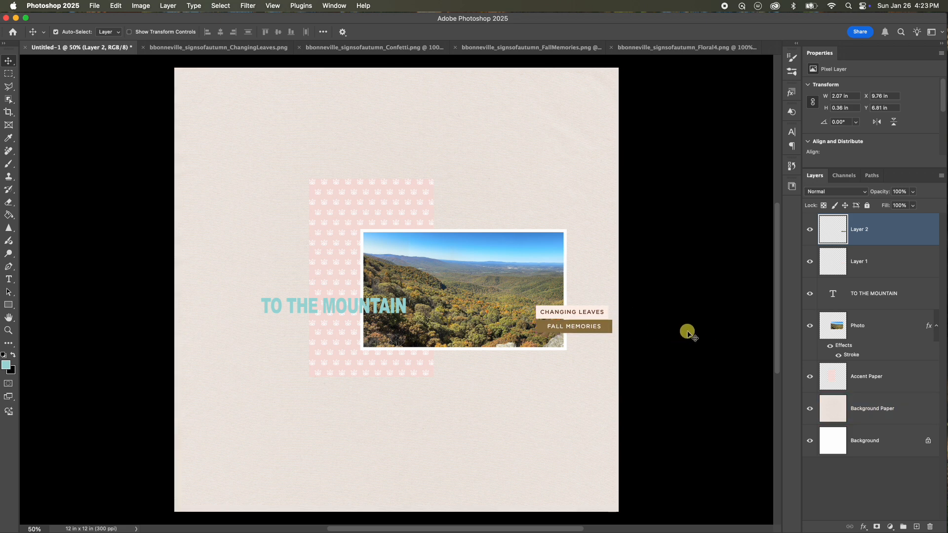
pyautogui.press('Down')
pyautogui.press('Down')
pyautogui.press('Down')
pyautogui.press('Down')
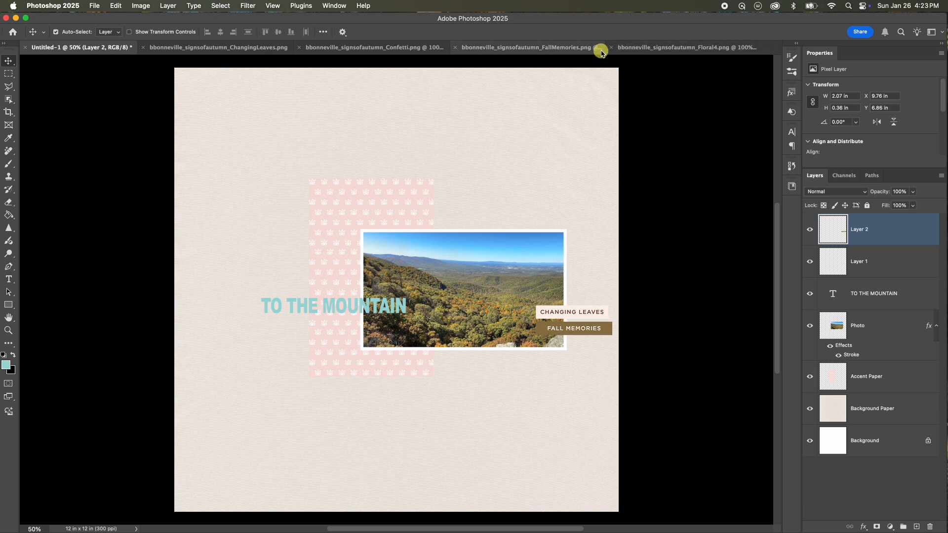
# Close the Fall Memories and Changing Leaves source documents.
pyautogui.click(559, 49)
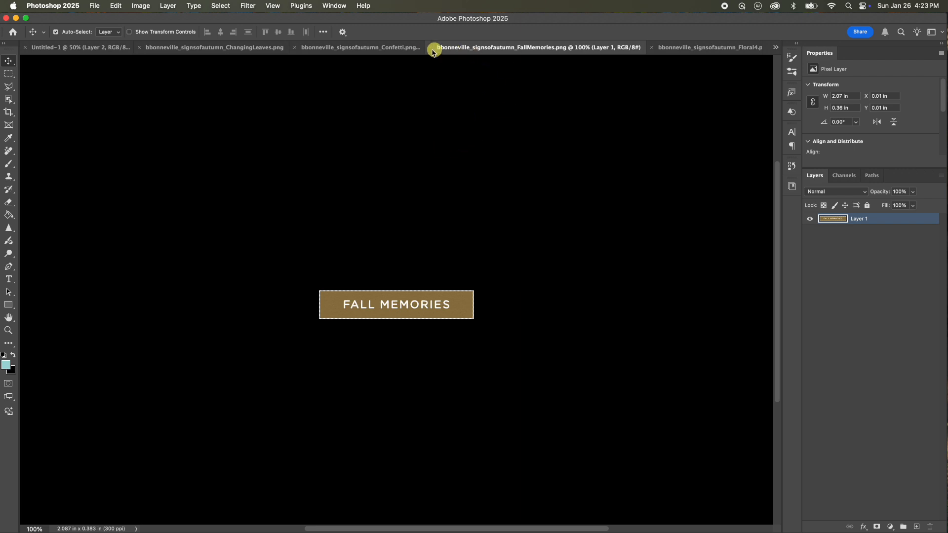
pyautogui.click(430, 47)
pyautogui.click(391, 49)
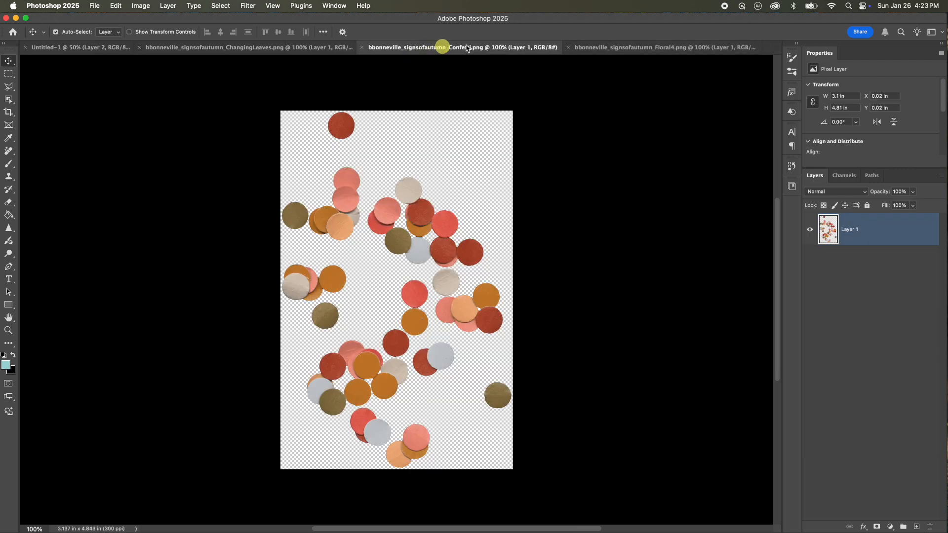
pyautogui.click(229, 47)
pyautogui.click(139, 47)
pyautogui.click(498, 218)
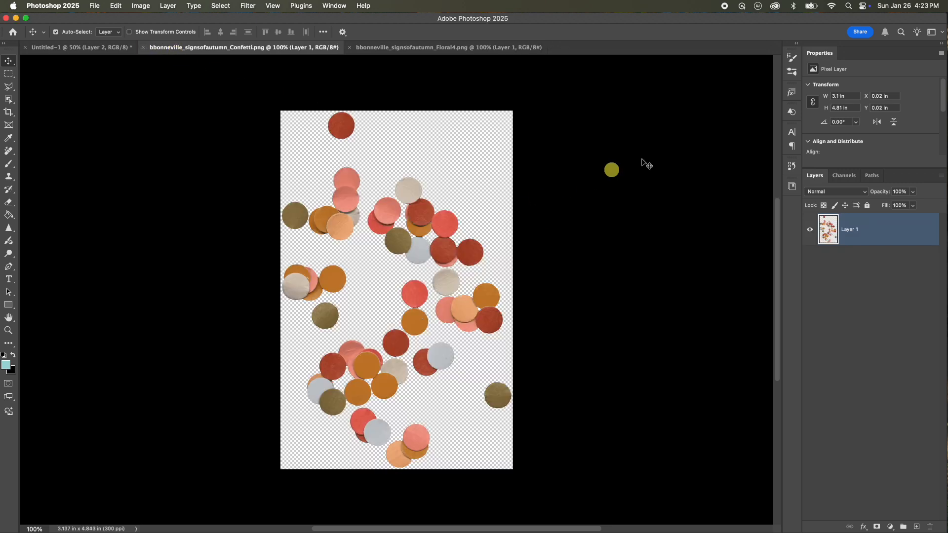
# Drag the floral element onto the page below the word labels and flip it horizontally.
pyautogui.click(378, 47)
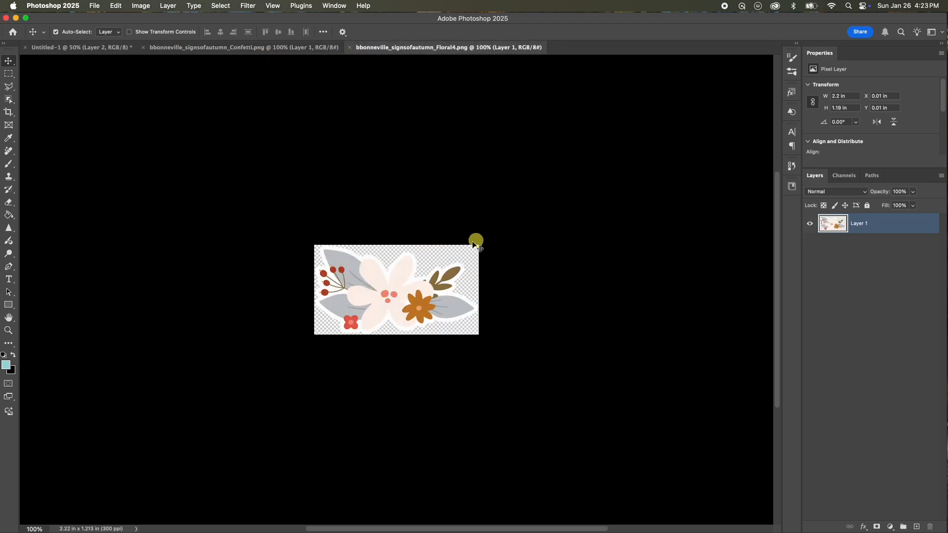
pyautogui.moveTo(399, 273); pyautogui.dragTo(567, 363)
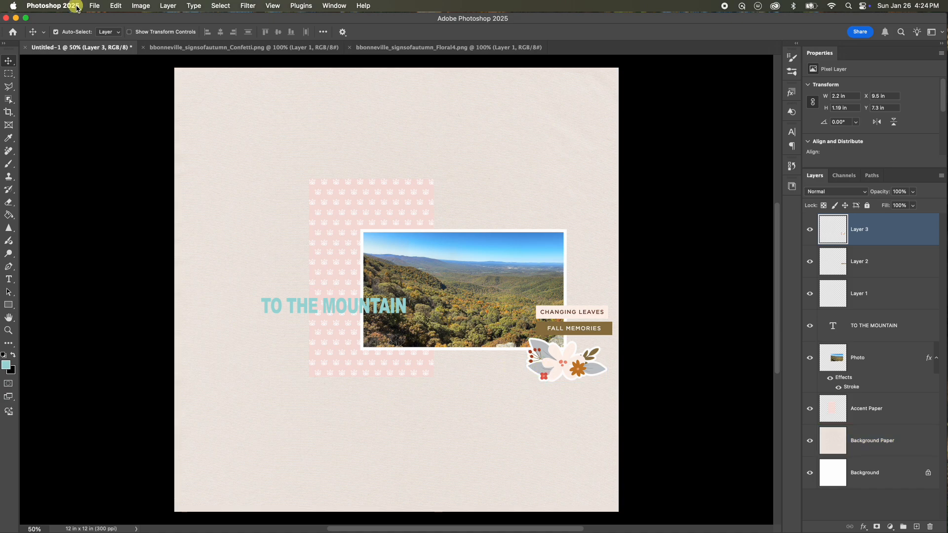
pyautogui.click(117, 6)
pyautogui.moveTo(212, 243)
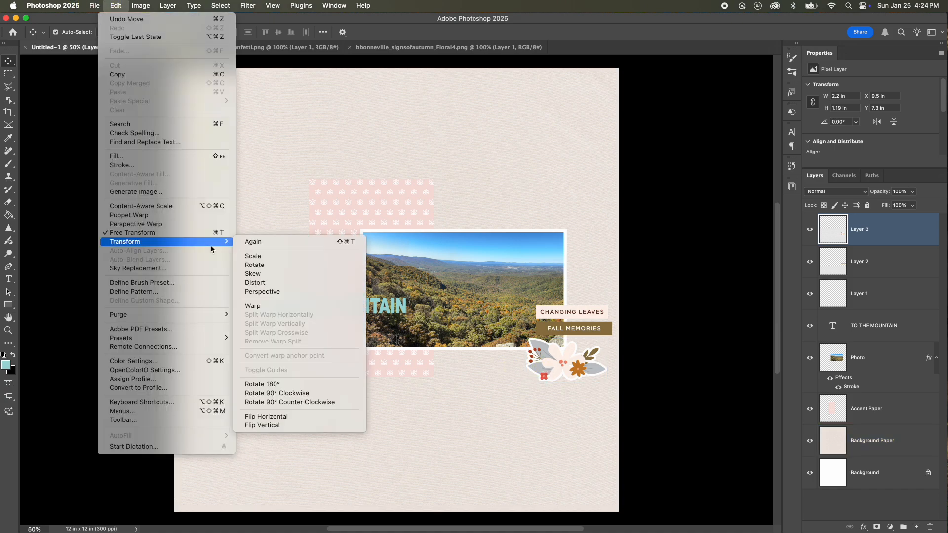
pyautogui.click(266, 417)
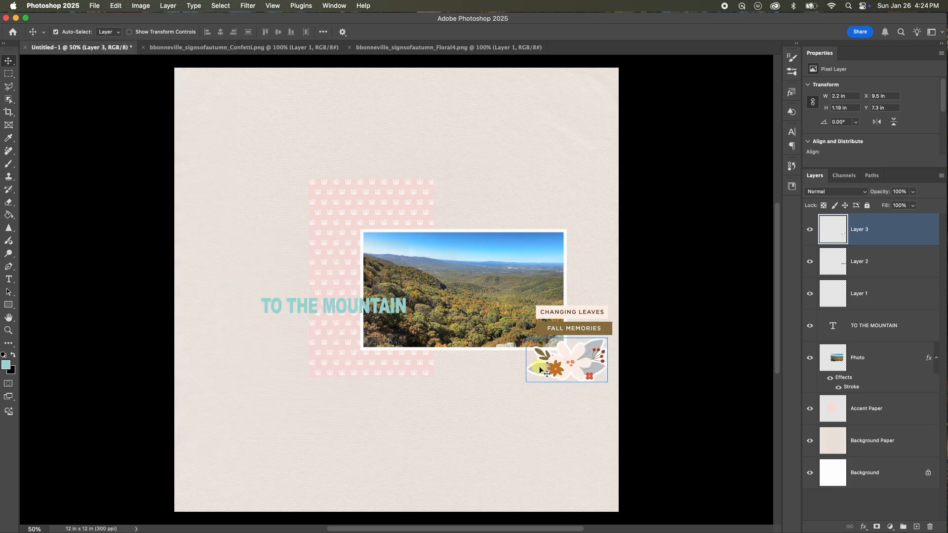
# Scale the floral element down to about 50% and tuck it beneath the Fall Memories label.
pyautogui.keyDown('shift'); pyautogui.click(547, 327); pyautogui.keyUp('shift')
pyautogui.keyDown('shift'); pyautogui.click(547, 327); pyautogui.keyUp('shift')
pyautogui.press('super+t')
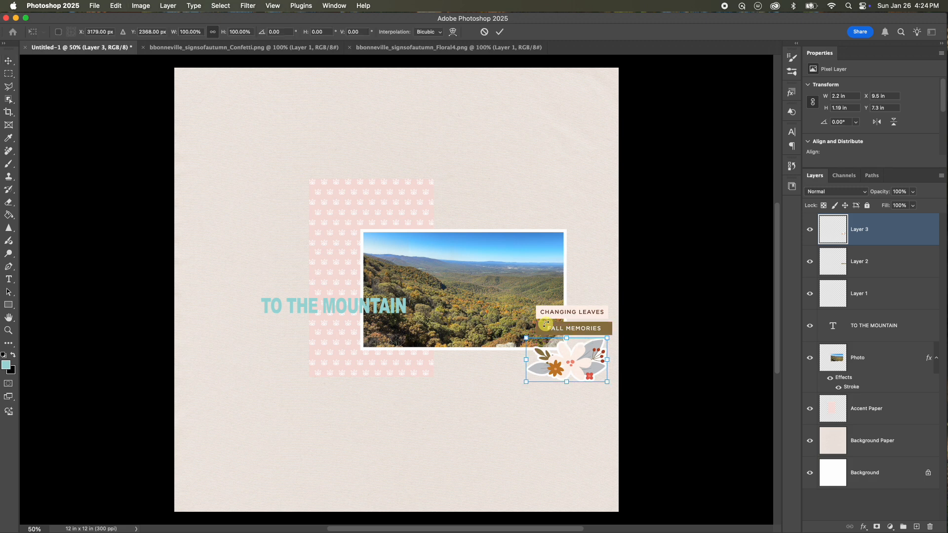
pyautogui.moveTo(527, 382); pyautogui.dragTo(574, 347)
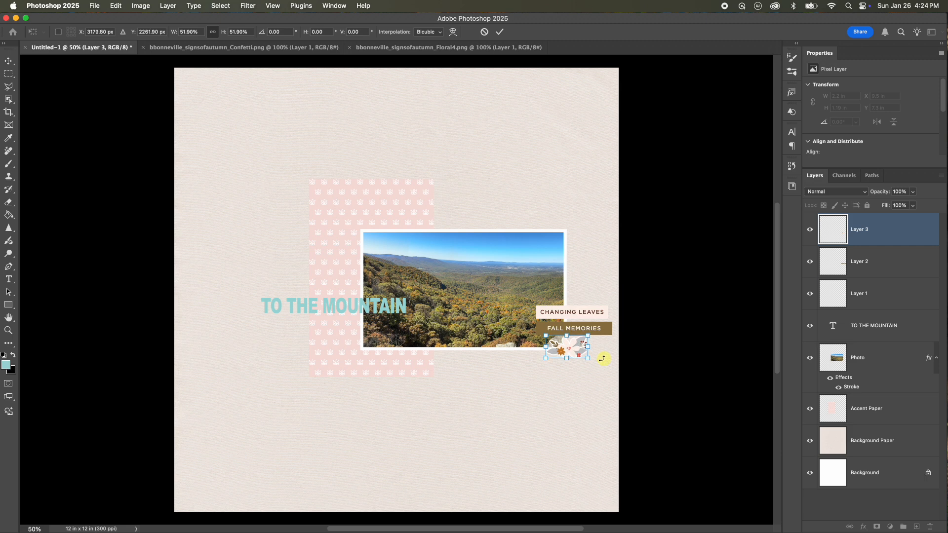
pyautogui.moveTo(589, 357); pyautogui.dragTo(585, 356)
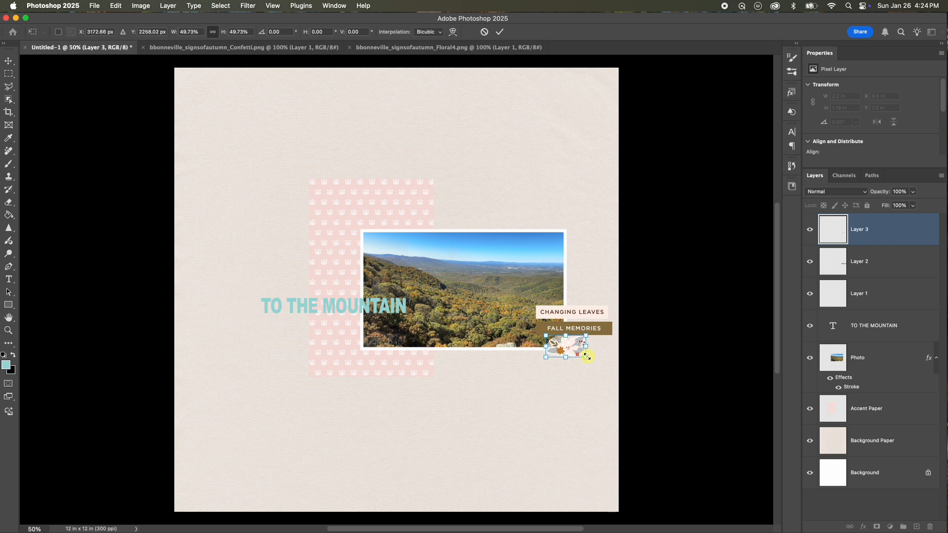
pyautogui.click(497, 33)
pyautogui.click(548, 136)
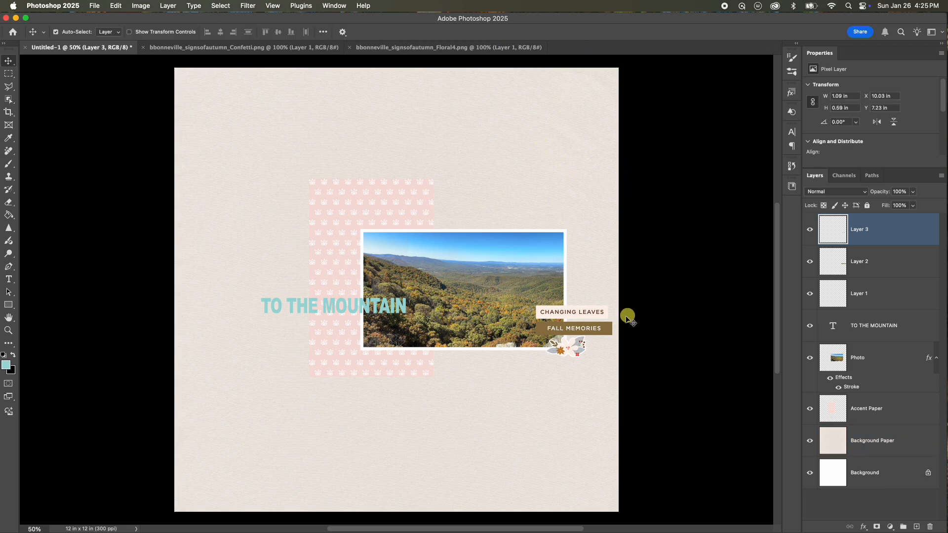
# Close the floral element's source document.
pyautogui.click(408, 47)
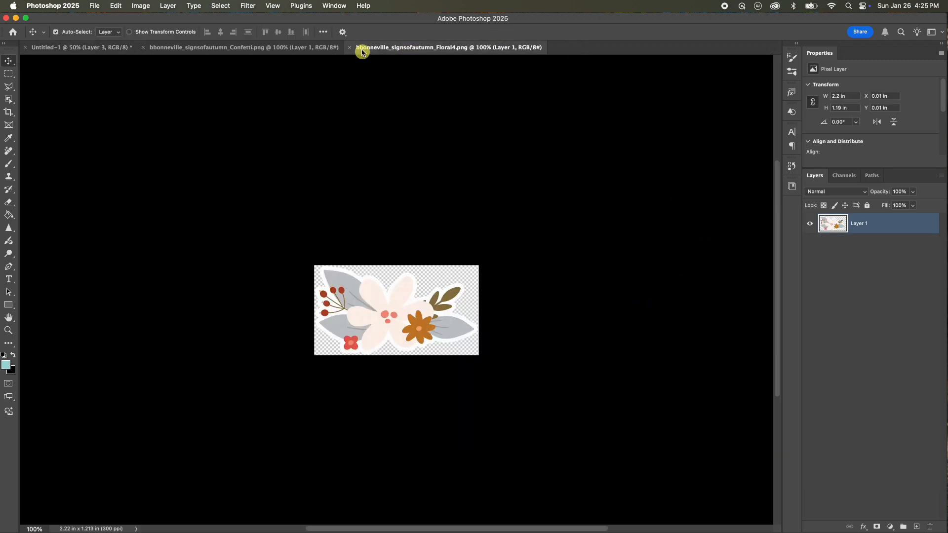
pyautogui.click(349, 47)
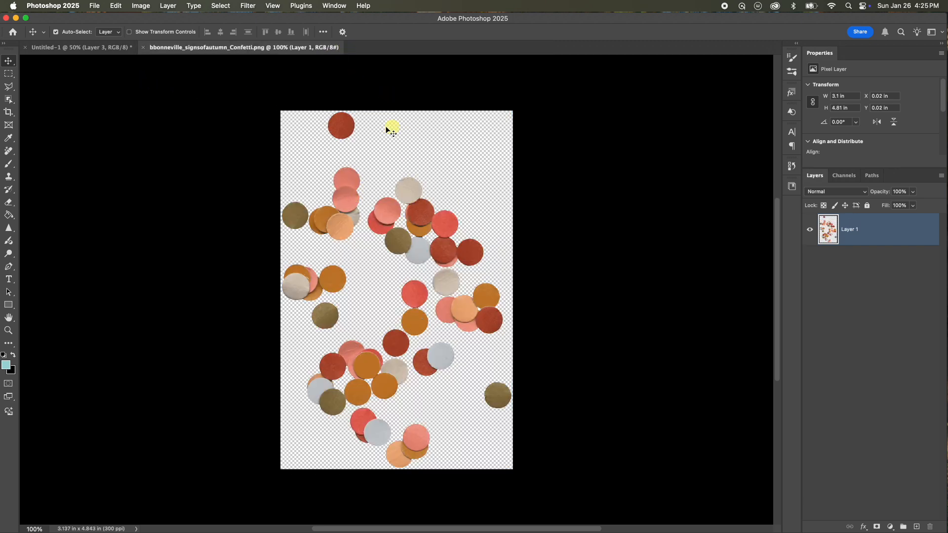
# Drag the confetti element from its source document onto the scrapbook page near the top.
pyautogui.moveTo(337, 120); pyautogui.dragTo(431, 151)
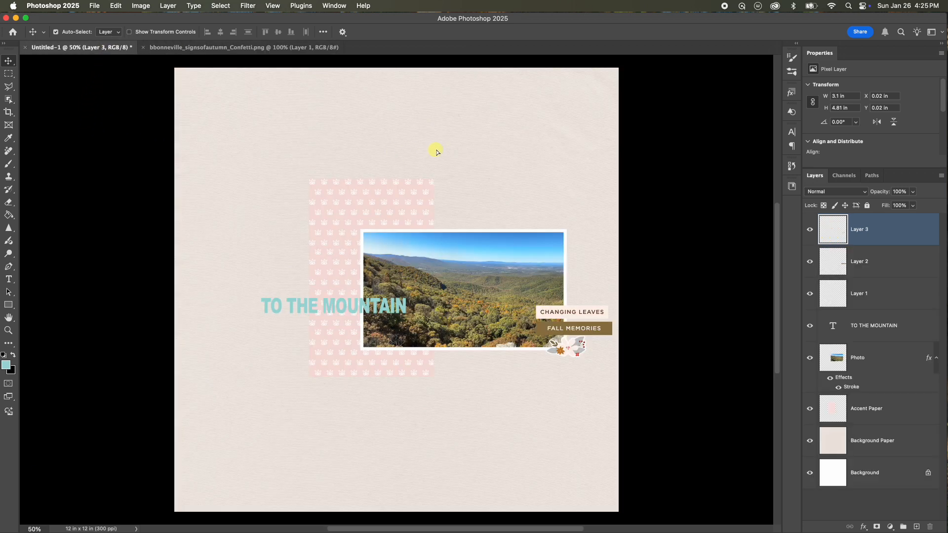
pyautogui.moveTo(447, 151); pyautogui.dragTo(459, 188)
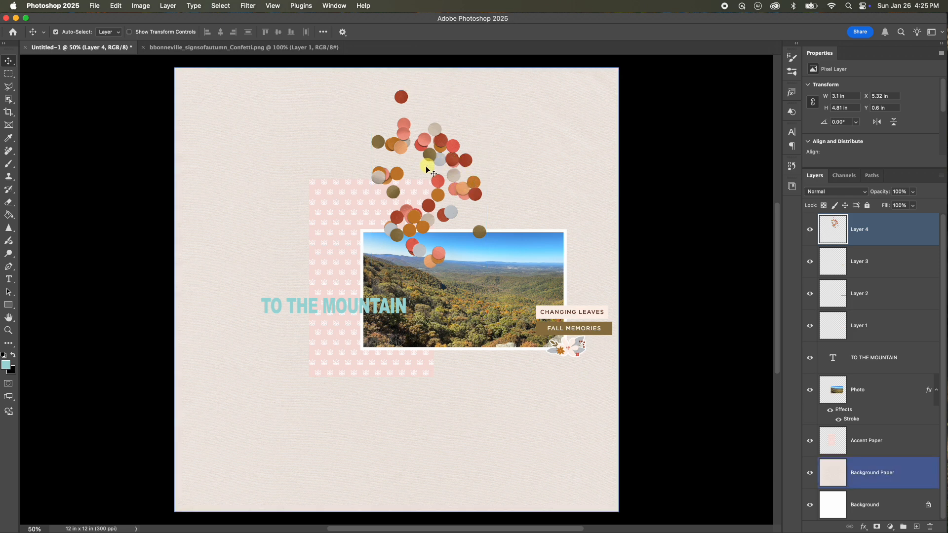
# Move the confetti layer down in the layer stack to sit beneath the Accent Paper.
pyautogui.click(340, 209)
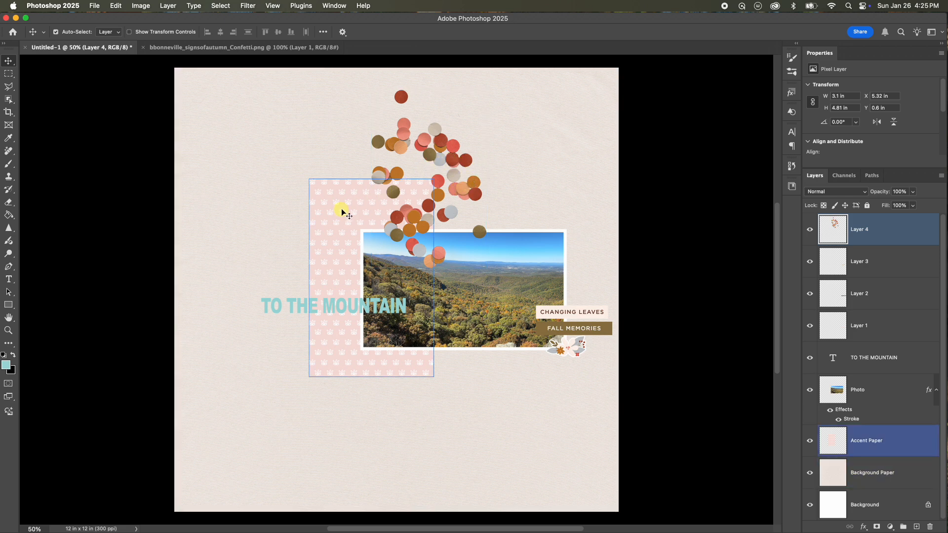
pyautogui.click(395, 191)
pyautogui.click(607, 158)
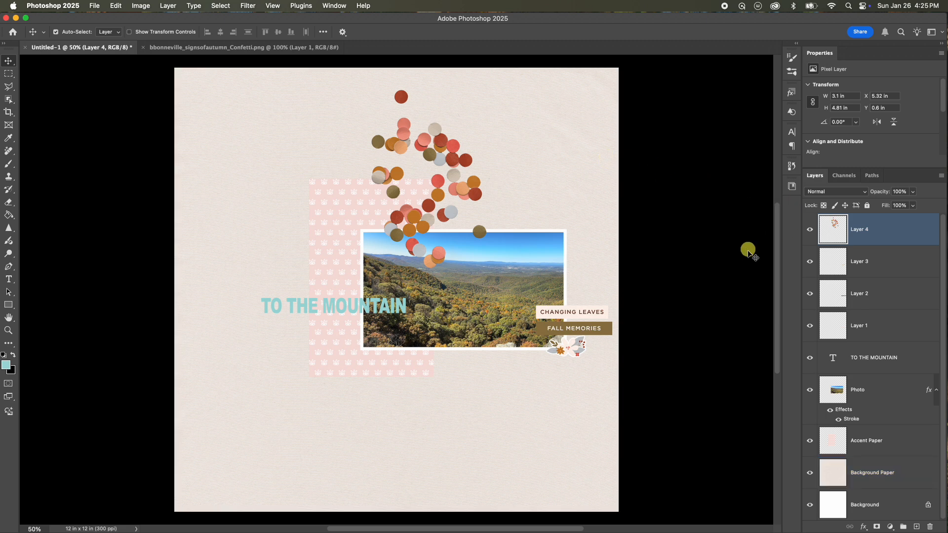
pyautogui.click(897, 238)
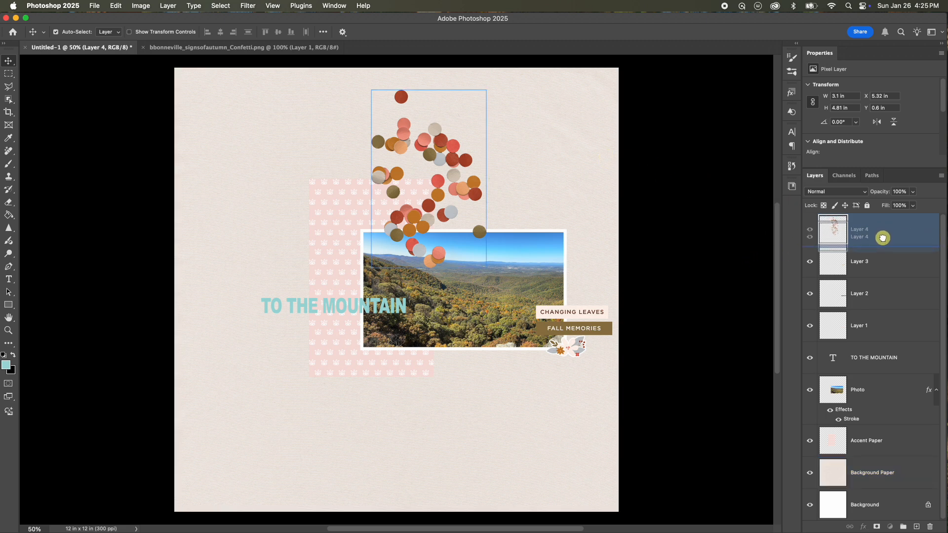
pyautogui.moveTo(884, 233)
pyautogui.mouseDown()
pyautogui.moveTo(831, 434)
pyautogui.moveTo(835, 456)
pyautogui.moveTo(842, 445)
pyautogui.moveTo(876, 450)
pyautogui.moveTo(874, 474)
pyautogui.moveTo(868, 440)
pyautogui.moveTo(870, 449)
pyautogui.moveTo(867, 440)
pyautogui.moveTo(892, 444)
pyautogui.moveTo(885, 444)
pyautogui.mouseUp()
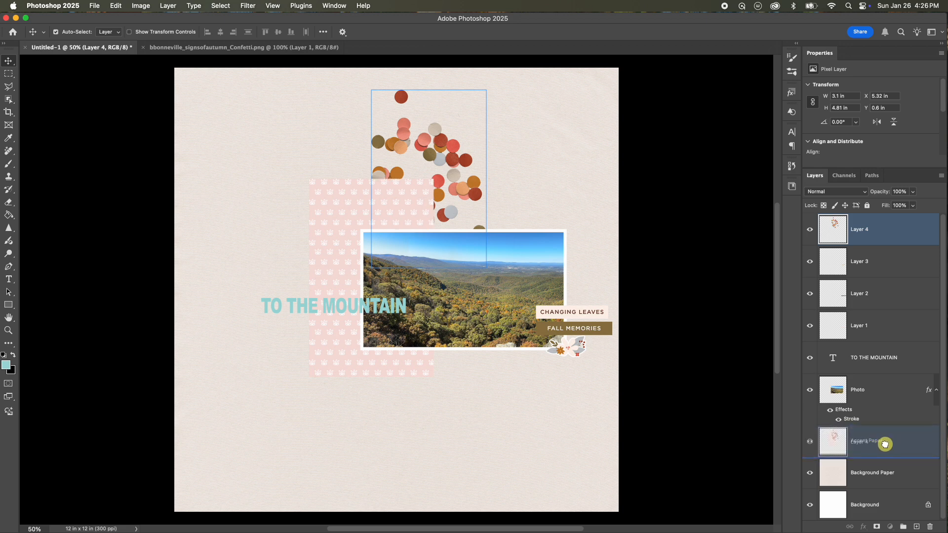
pyautogui.moveTo(884, 443); pyautogui.dragTo(882, 445)
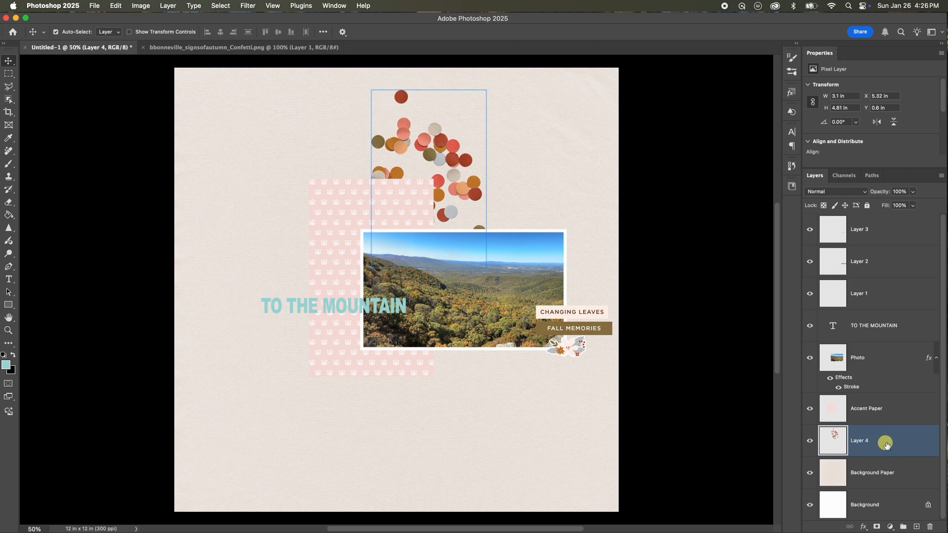
# Rename the confetti layer as Confetti.
pyautogui.doubleClick(861, 442)
pyautogui.click(855, 420)
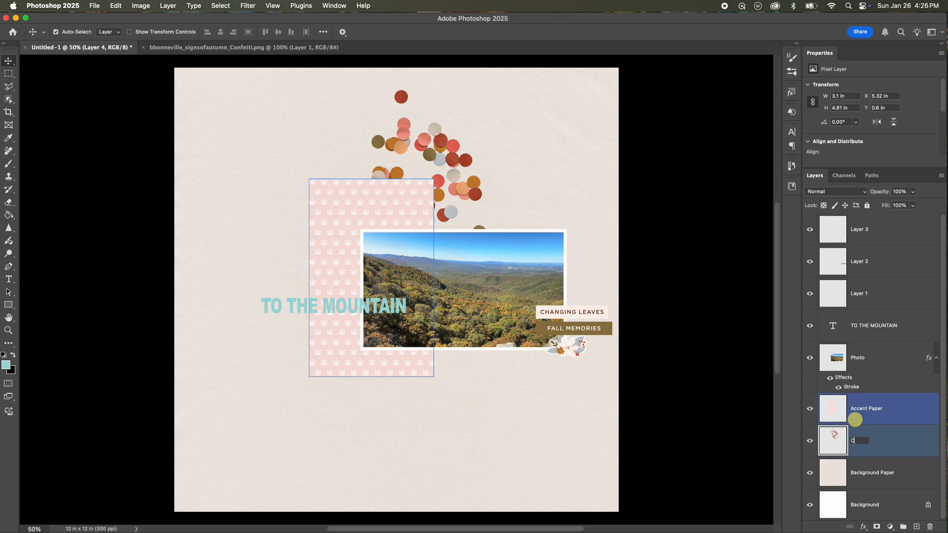
pyautogui.write('Confetti')
pyautogui.press('Return')
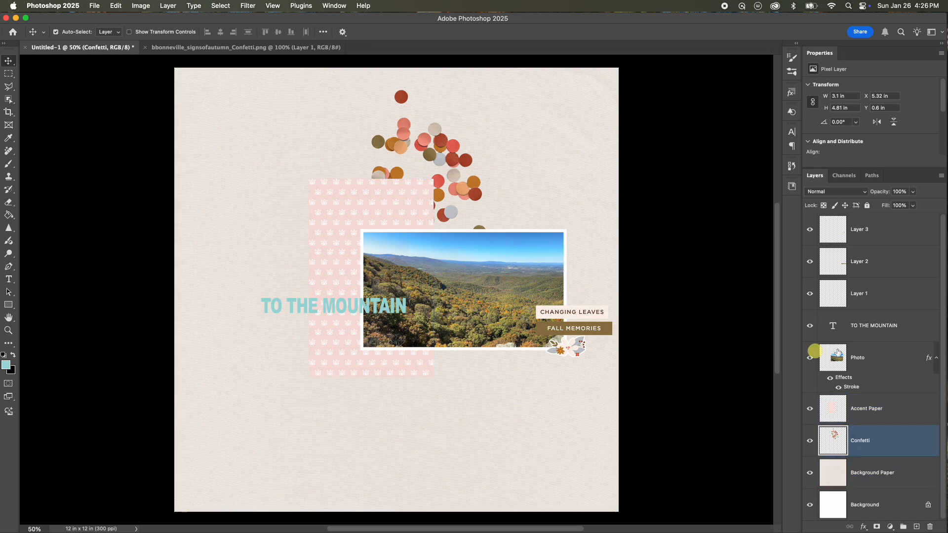
# Rename the Changing Leaves label layer as Changing Leaves.
pyautogui.click(862, 295)
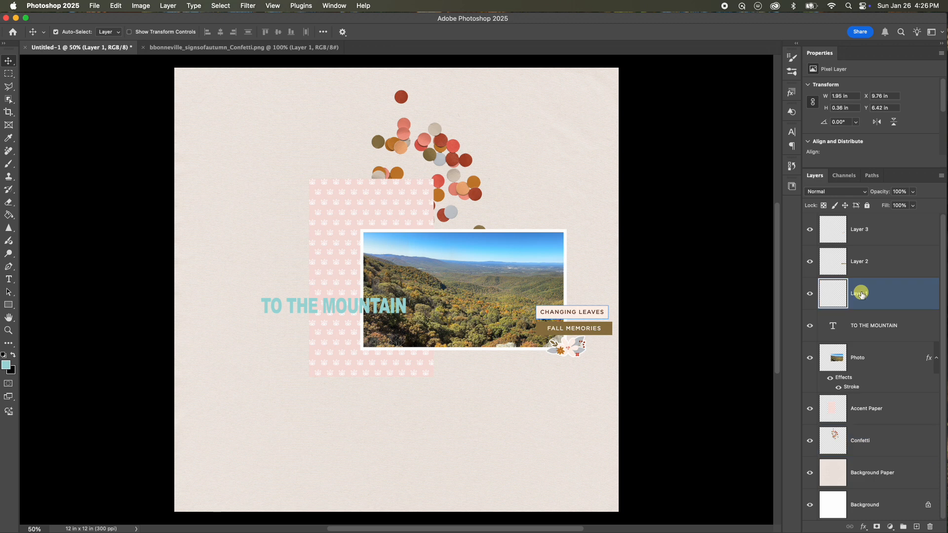
pyautogui.doubleClick(860, 295)
pyautogui.write('Changing Leaves')
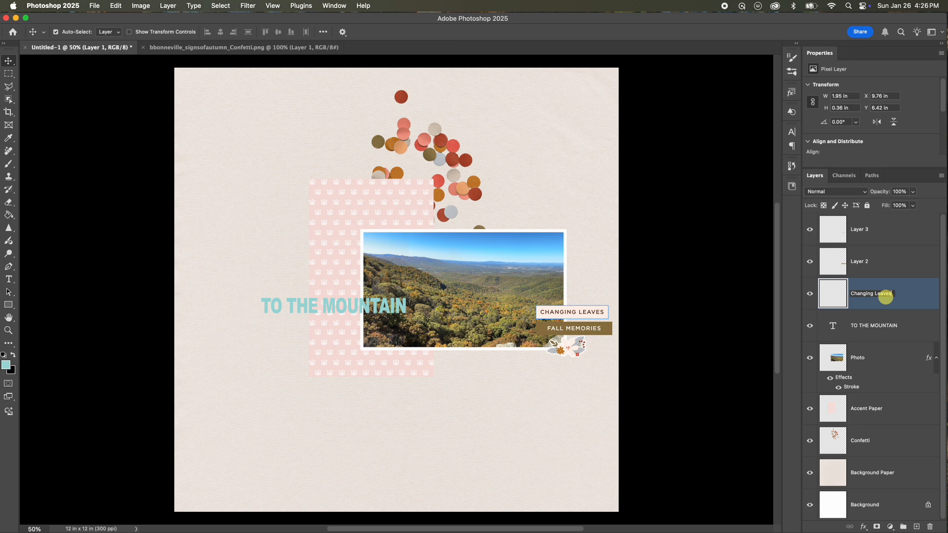
pyautogui.press('Return')
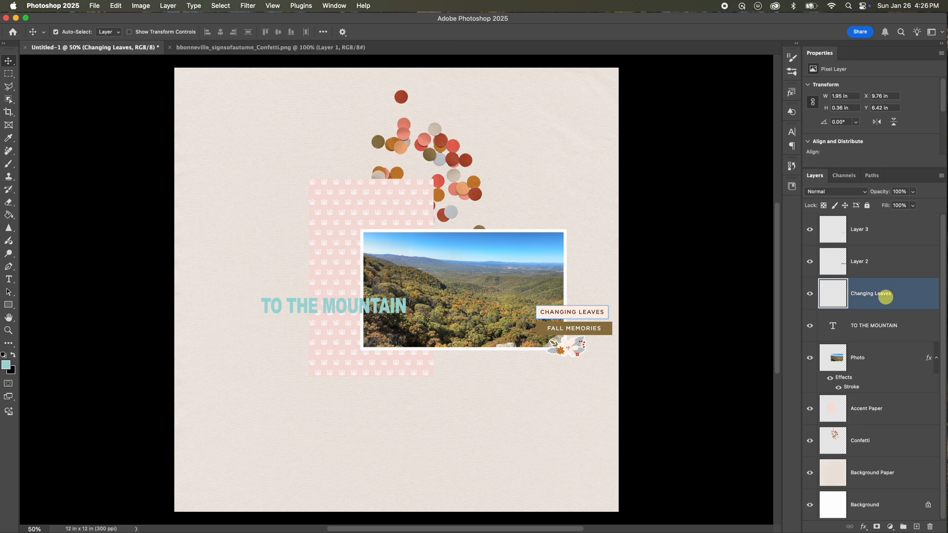
# Rename the Fall Memories label layer as Fall Memories.
pyautogui.keyDown('shift'); pyautogui.click(863, 262); pyautogui.keyUp('shift')
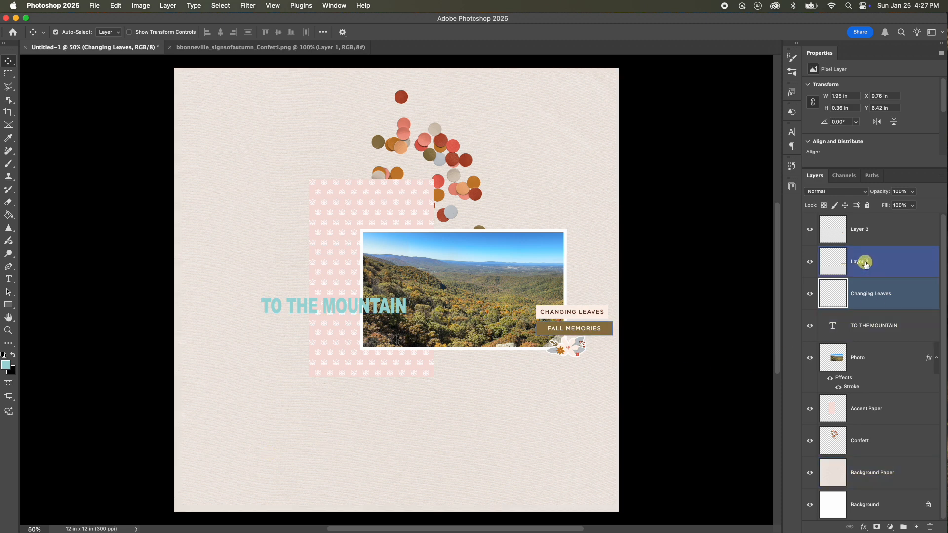
pyautogui.click(865, 263)
pyautogui.doubleClick(865, 263)
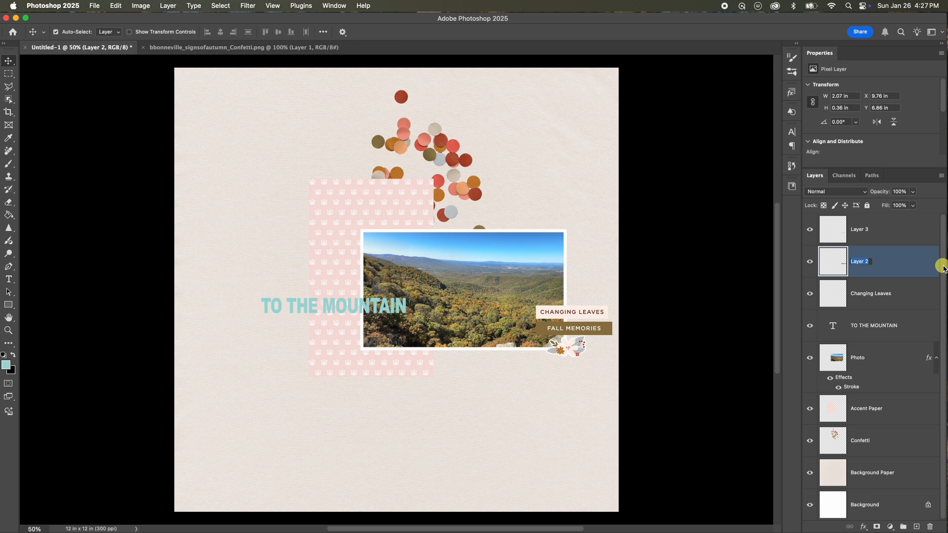
pyautogui.write('Fall Memories')
pyautogui.press('Return')
# Rename the floral element layer as Flower Sticker.
pyautogui.click(432, 237)
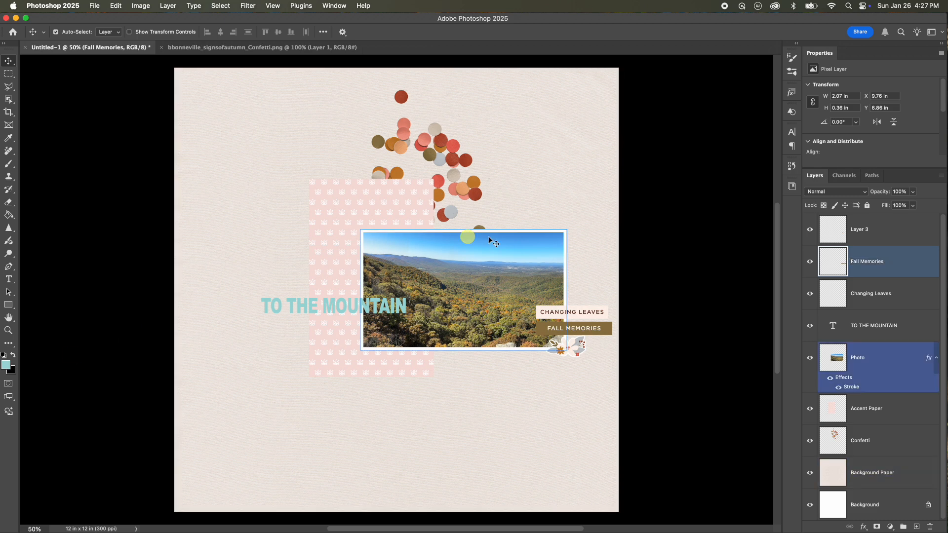
pyautogui.click(863, 237)
pyautogui.doubleClick(862, 237)
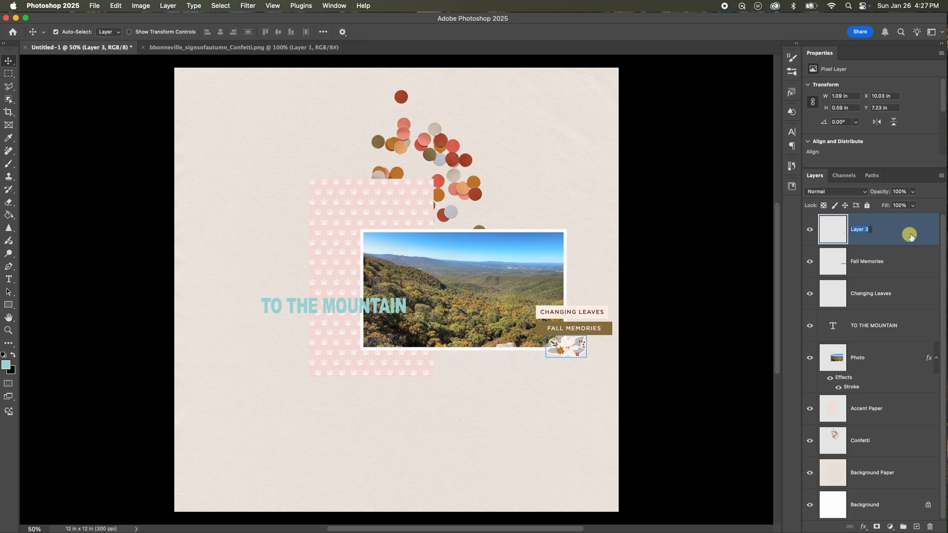
pyautogui.write('Flower Sticker')
pyautogui.press('Return')
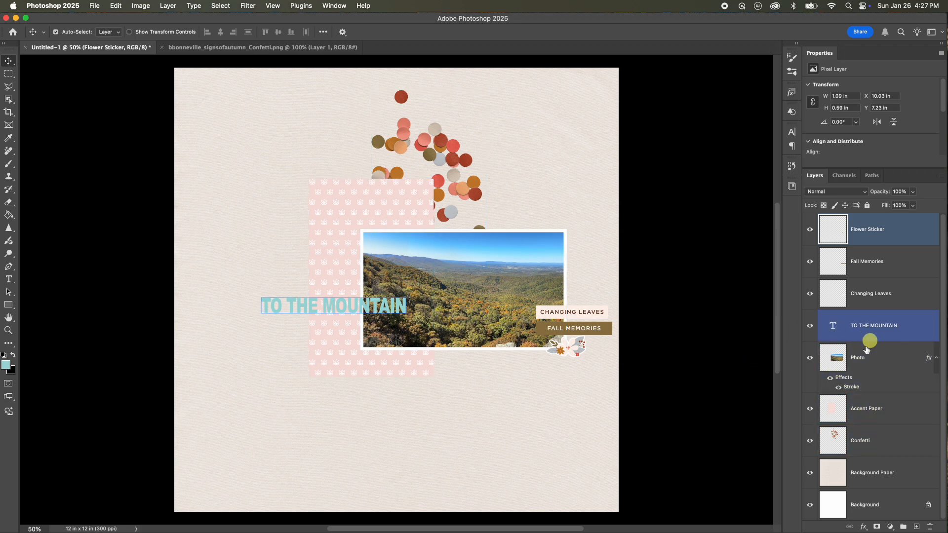
# Scale the confetti down to about 43% and rotate it about 25 degrees above the accent paper.
pyautogui.click(861, 440)
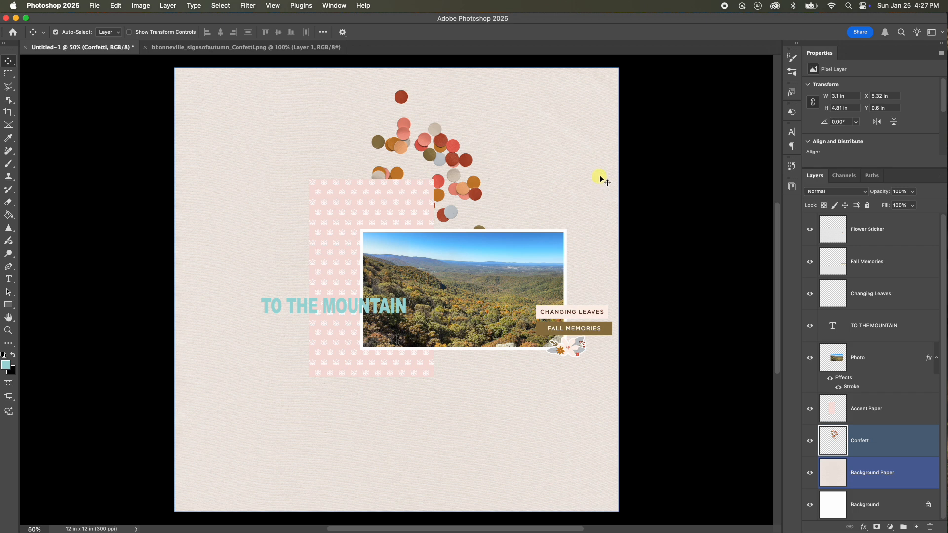
pyautogui.press('super+t')
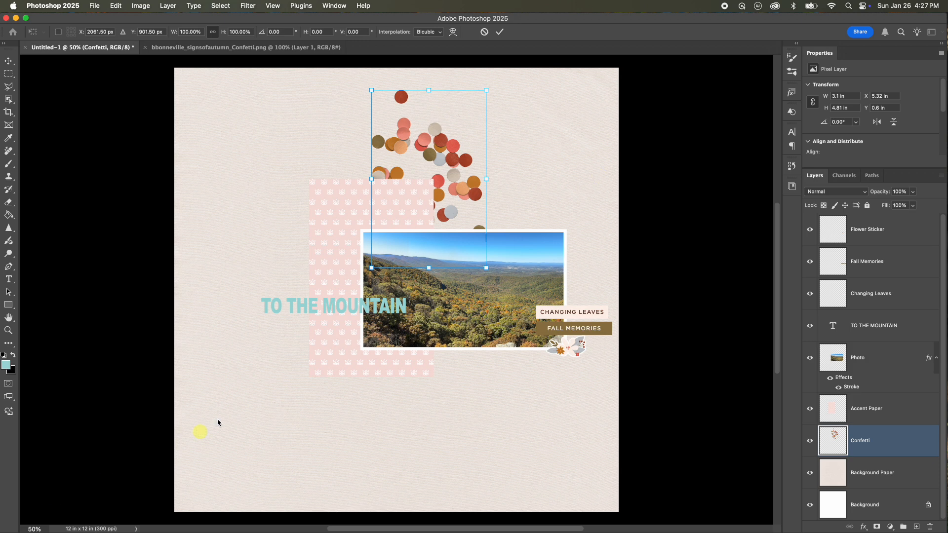
pyautogui.moveTo(496, 83); pyautogui.dragTo(472, 165)
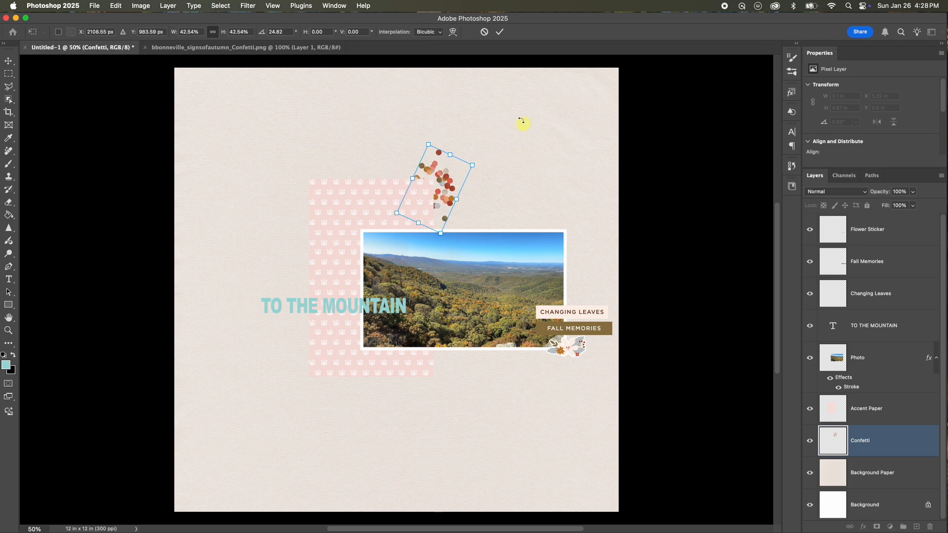
pyautogui.click(500, 32)
pyautogui.keyDown('shift'); pyautogui.click(616, 161); pyautogui.keyUp('shift')
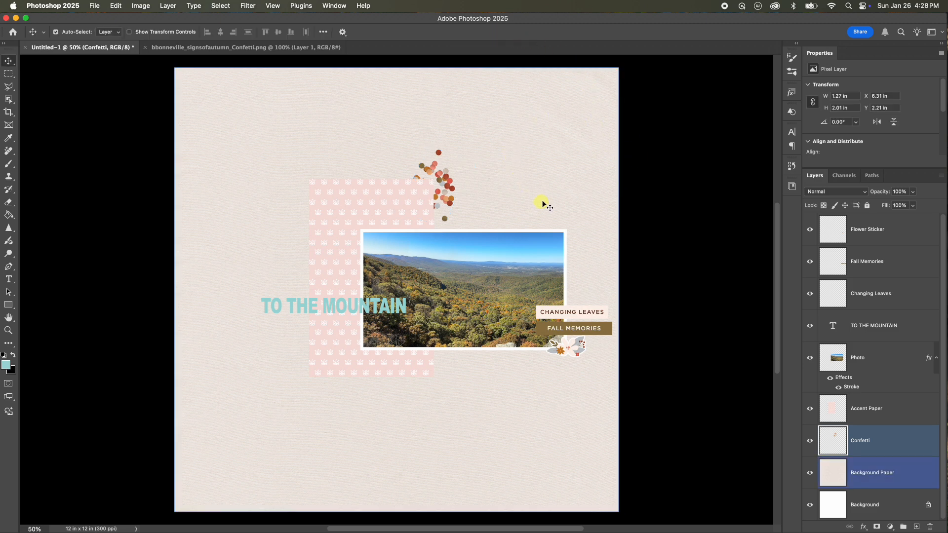
# Duplicate the Confetti layer.
pyautogui.click(422, 178)
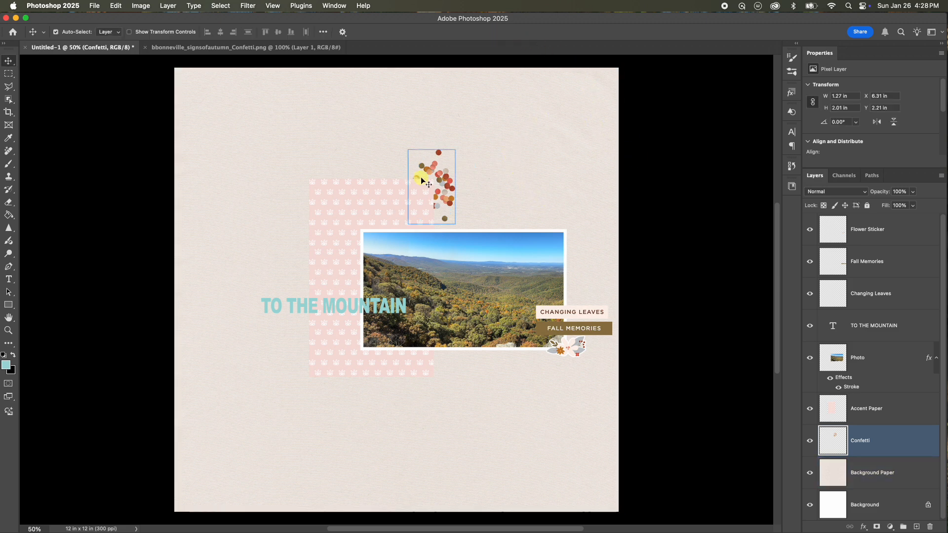
pyautogui.click(458, 189)
pyautogui.click(450, 178)
pyautogui.click(446, 180)
pyautogui.click(445, 181)
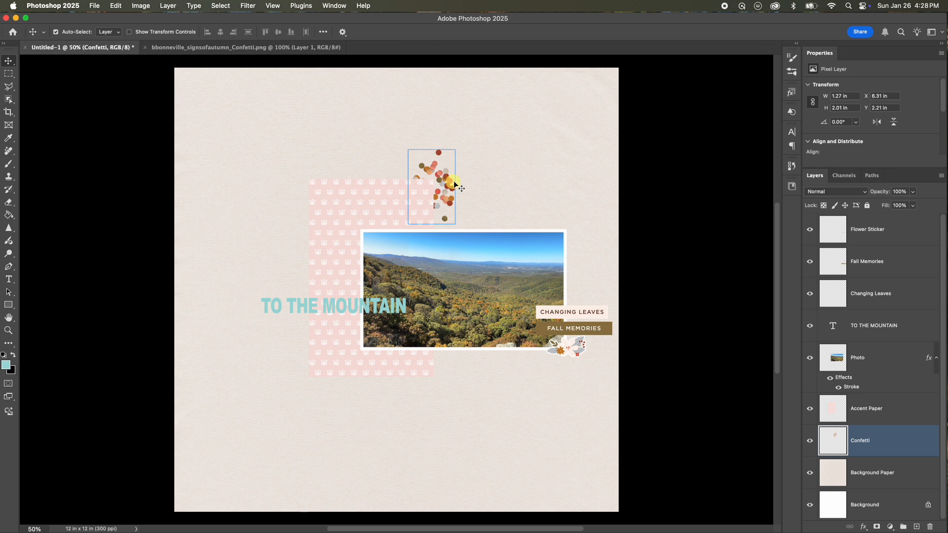
pyautogui.keyDown('shift'); pyautogui.click(491, 172); pyautogui.keyUp('shift')
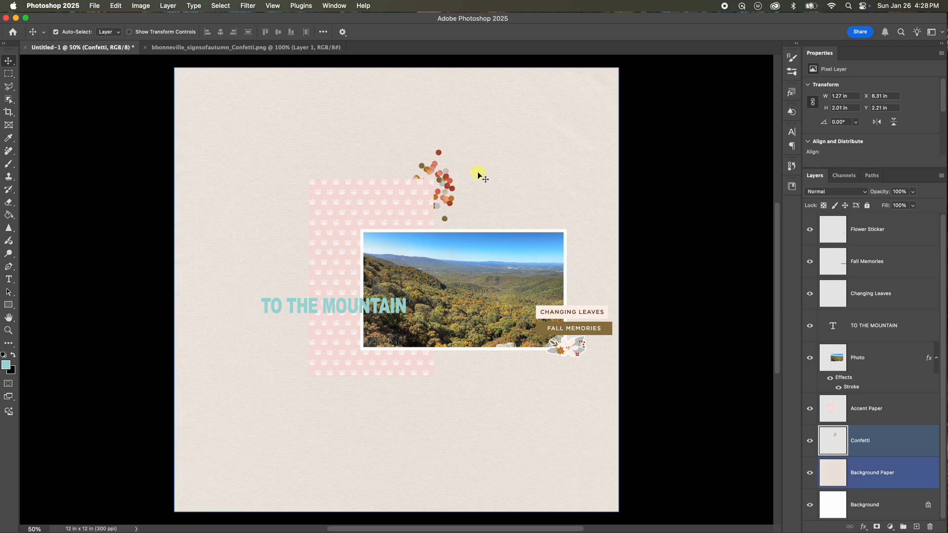
pyautogui.press('super')
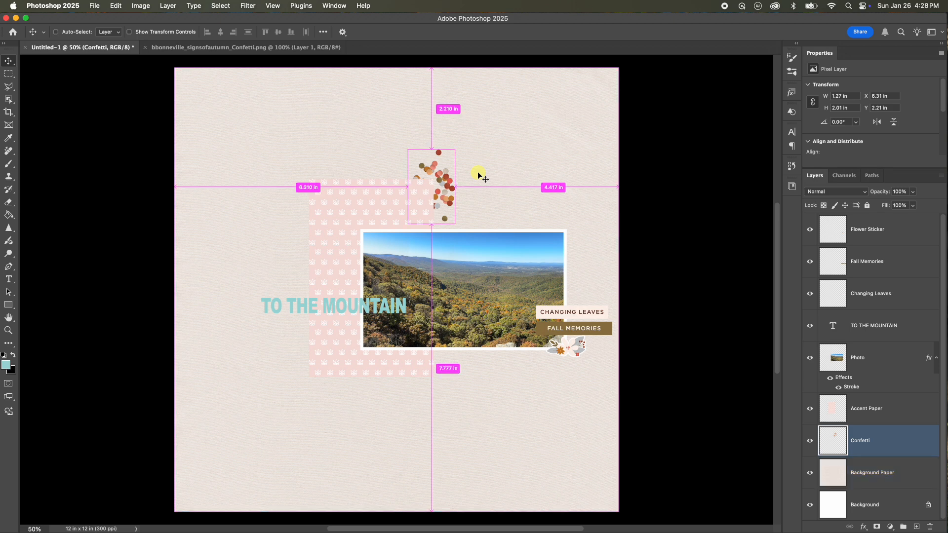
pyautogui.press('super+j')
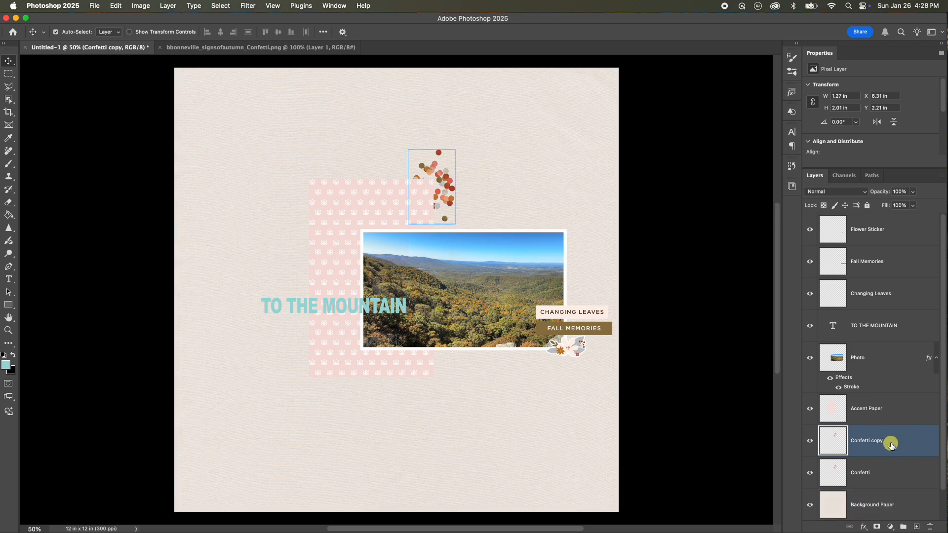
# Move the confetti copy to the lower-left corner of the accent paper.
pyautogui.keyDown('shift'); pyautogui.click(868, 415); pyautogui.keyUp('shift')
pyautogui.click(895, 437)
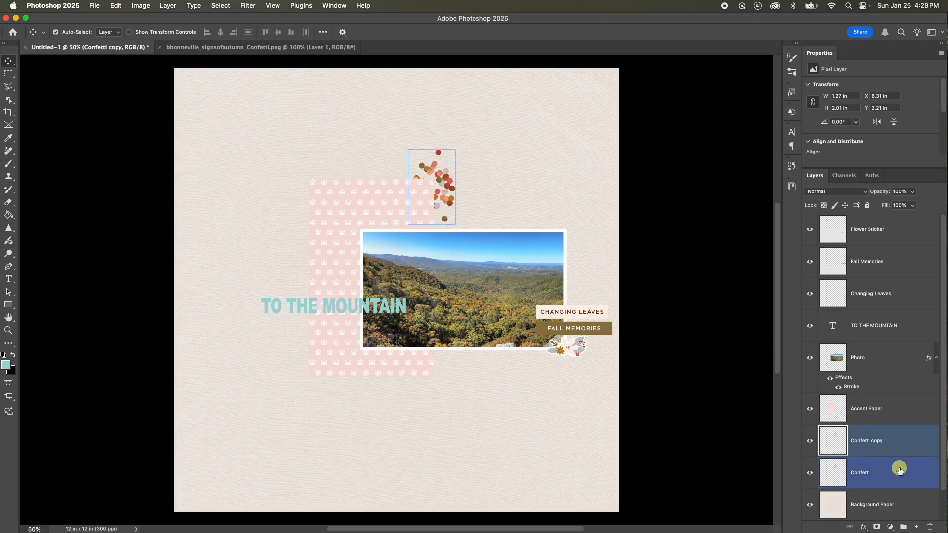
pyautogui.keyDown('shift'); pyautogui.click(893, 466); pyautogui.keyUp('shift')
pyautogui.click(903, 446)
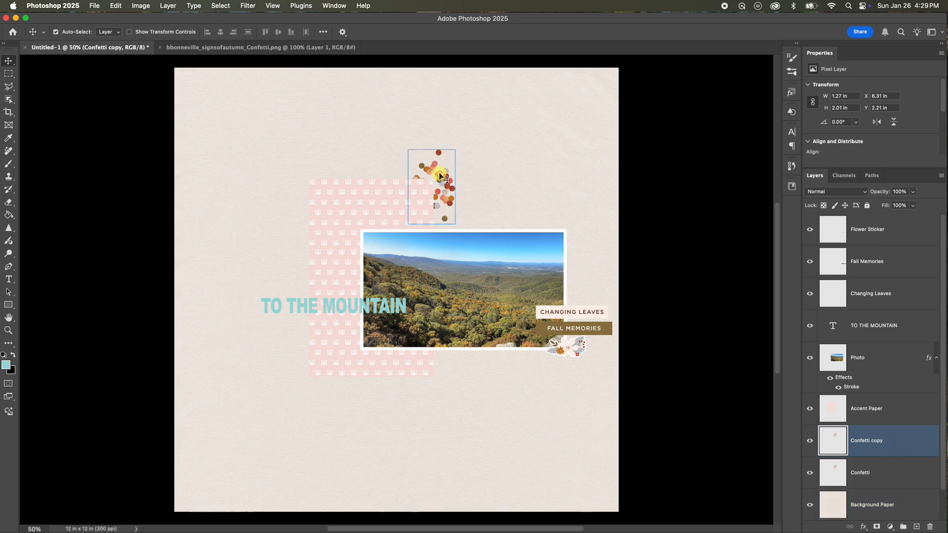
pyautogui.moveTo(439, 176); pyautogui.dragTo(324, 363)
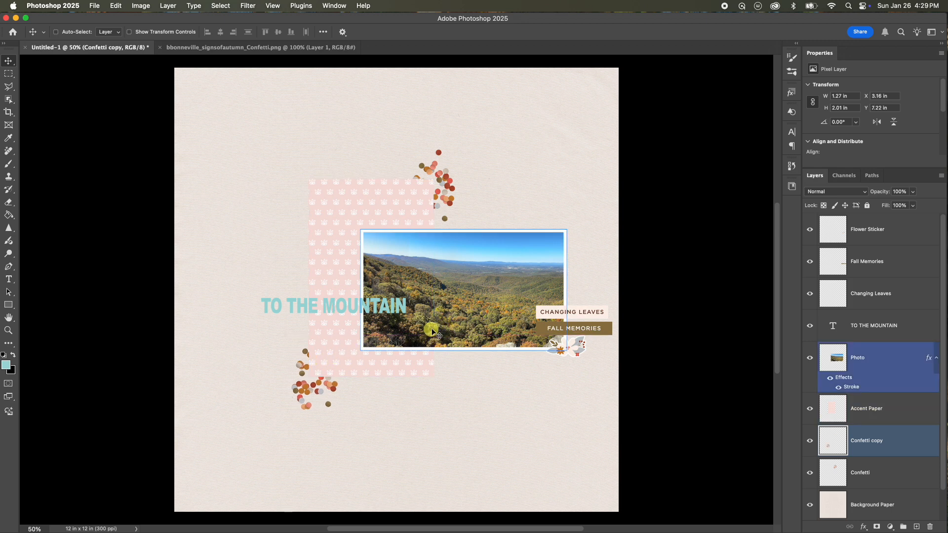
# Rotate the confetti copy about 15 degrees.
pyautogui.press('super+t')
pyautogui.moveTo(325, 347); pyautogui.dragTo(327, 350)
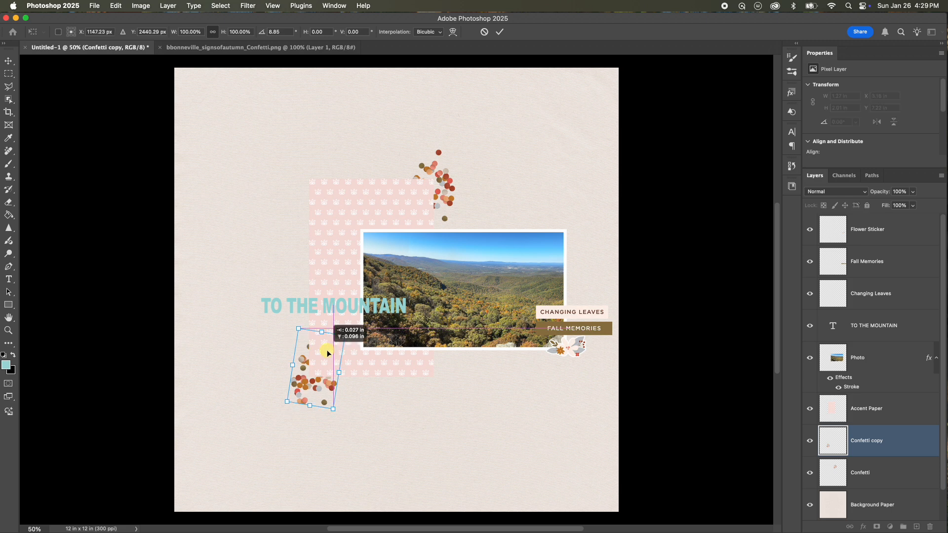
pyautogui.moveTo(327, 351); pyautogui.dragTo(328, 350)
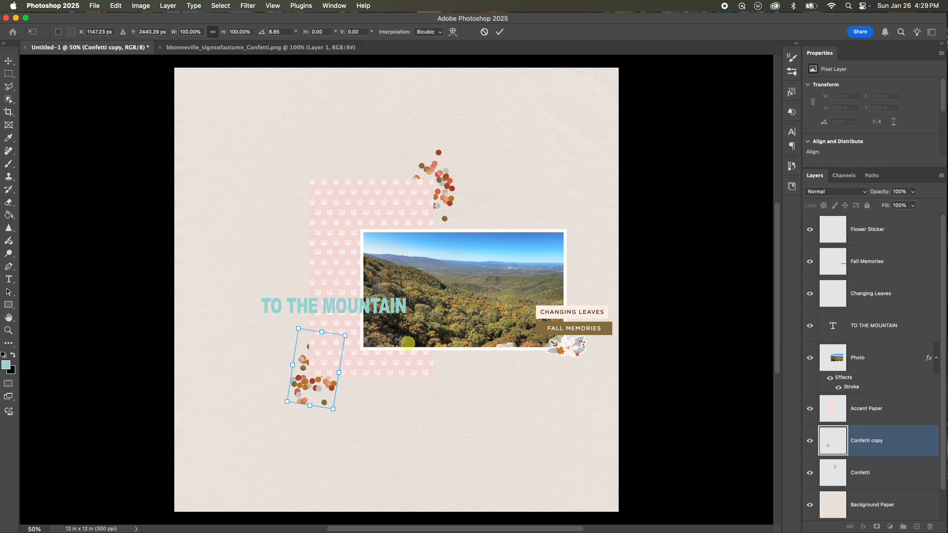
pyautogui.moveTo(355, 329); pyautogui.dragTo(322, 354)
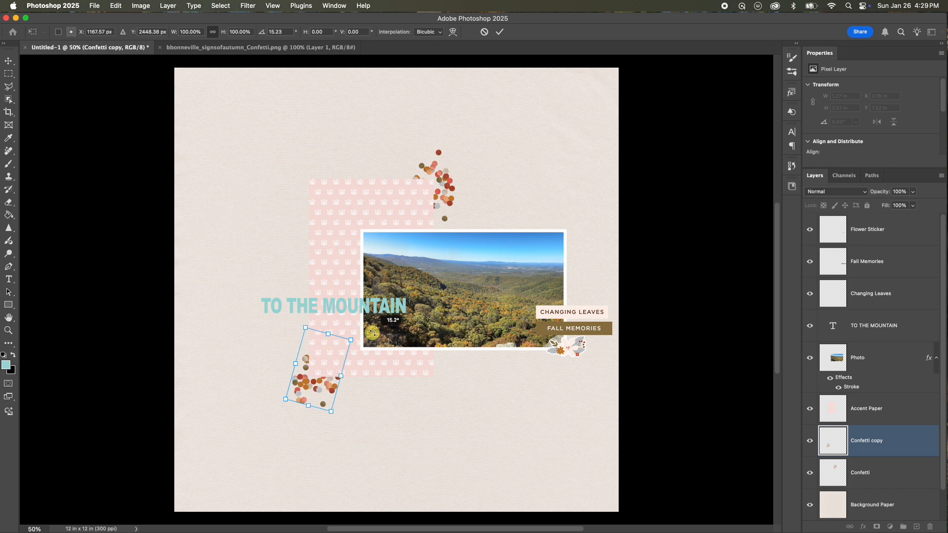
pyautogui.moveTo(370, 322); pyautogui.dragTo(373, 324)
pyautogui.click(500, 32)
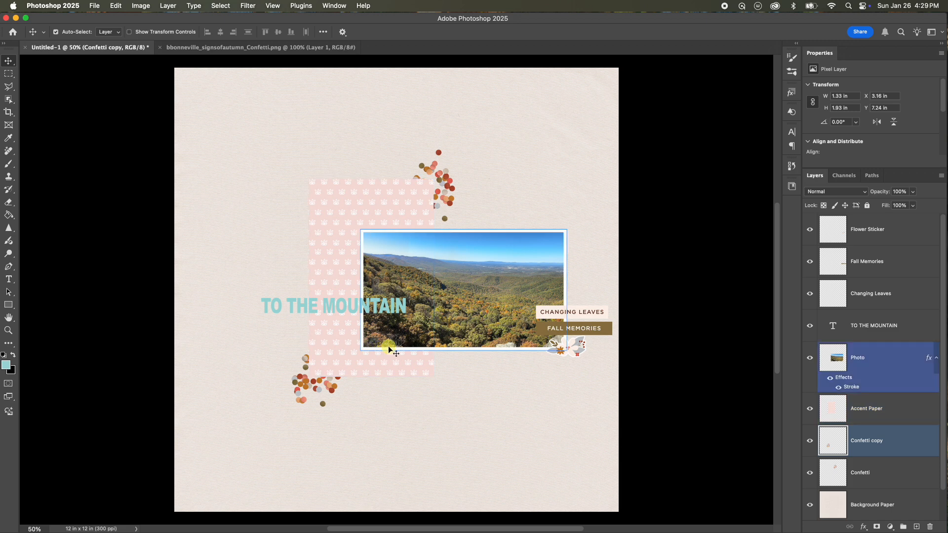
# Nudge the confetti copy slightly up and to the left.
pyautogui.press('Up')
pyautogui.press('Up')
pyautogui.press('Up')
pyautogui.press('Up')
pyautogui.press('Up')
pyautogui.press('Left')
pyautogui.press('Left')
pyautogui.press('Left')
pyautogui.press('Left')
pyautogui.press('Left')
pyautogui.press('Left')
pyautogui.press('Left')
pyautogui.press('Left')
pyautogui.press('Left')
pyautogui.press('Left')
pyautogui.press('Left')
pyautogui.press('Left')
pyautogui.press('Left')
pyautogui.press('Left')
pyautogui.press('Left')
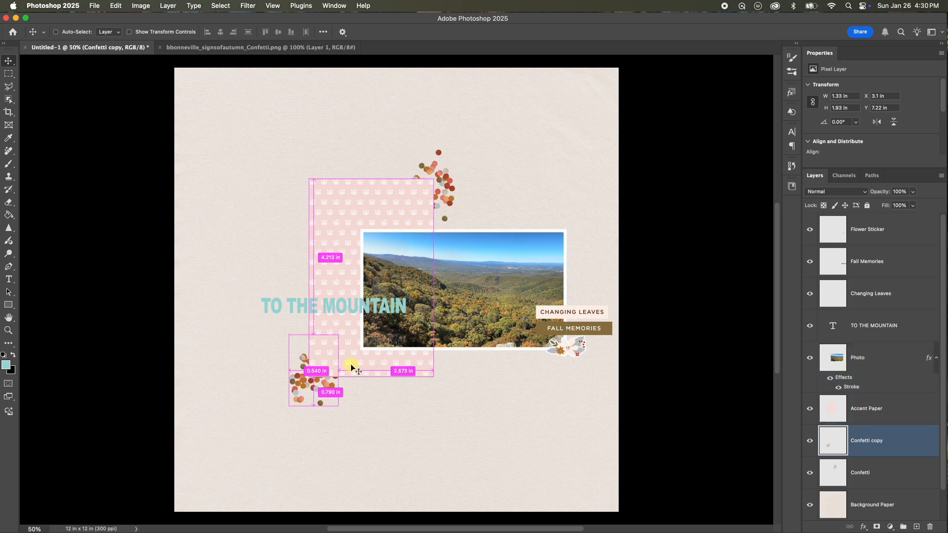
# Rotate the confetti copy slightly, about 3 degrees, and apply the transform.
pyautogui.press('super+t')
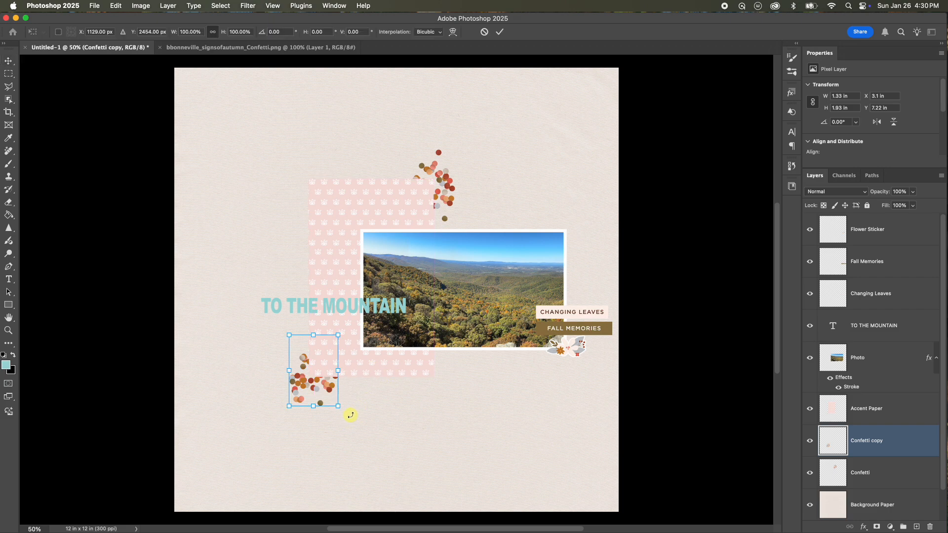
pyautogui.moveTo(353, 414); pyautogui.dragTo(355, 414)
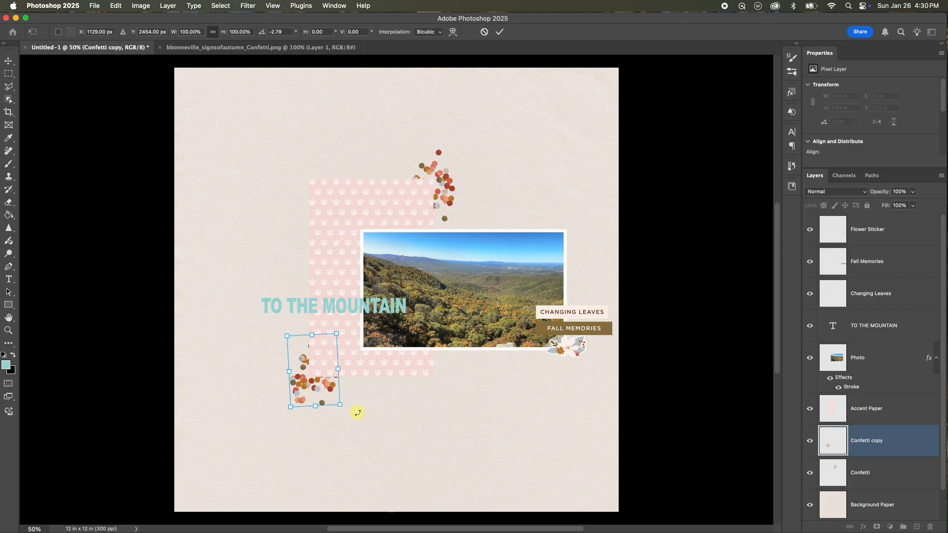
pyautogui.click(499, 32)
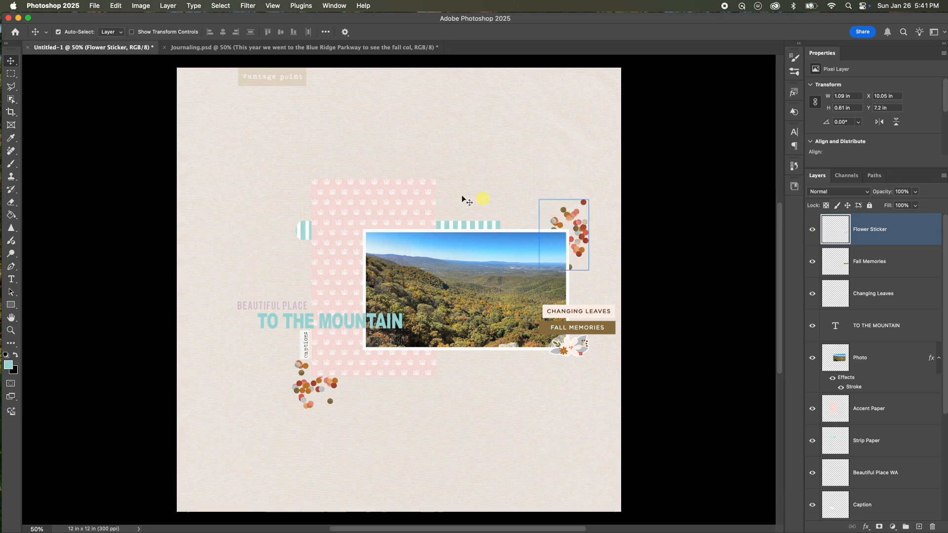
pyautogui.click(326, 323)
pyautogui.click(416, 311)
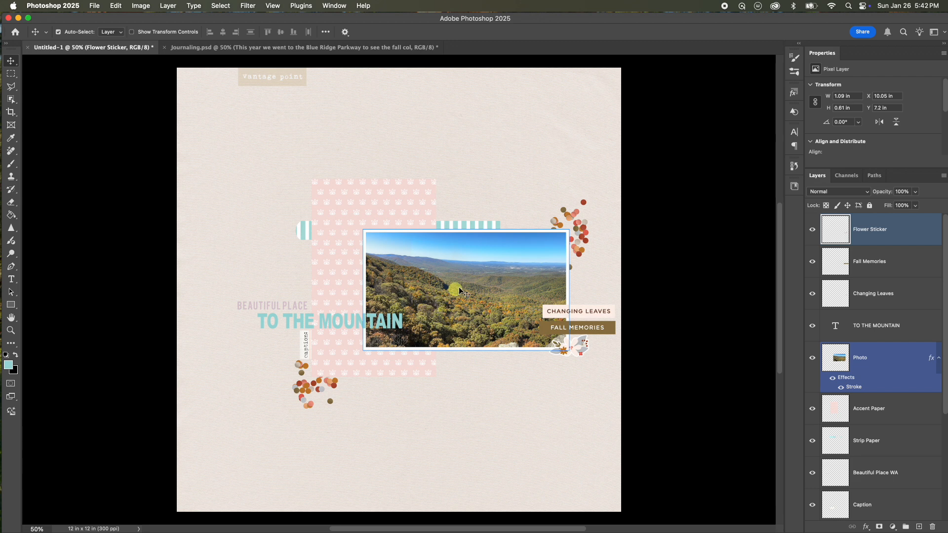
pyautogui.click(599, 238)
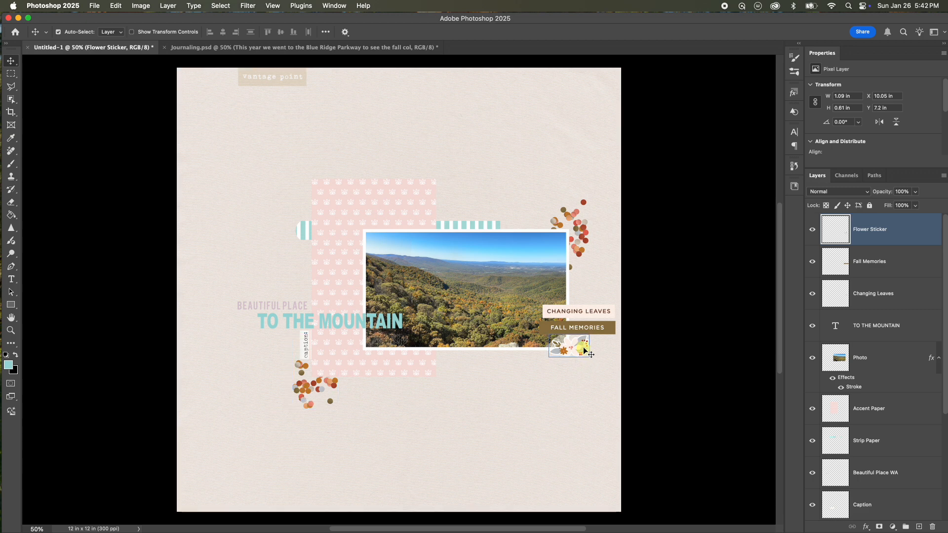
pyautogui.click(484, 258)
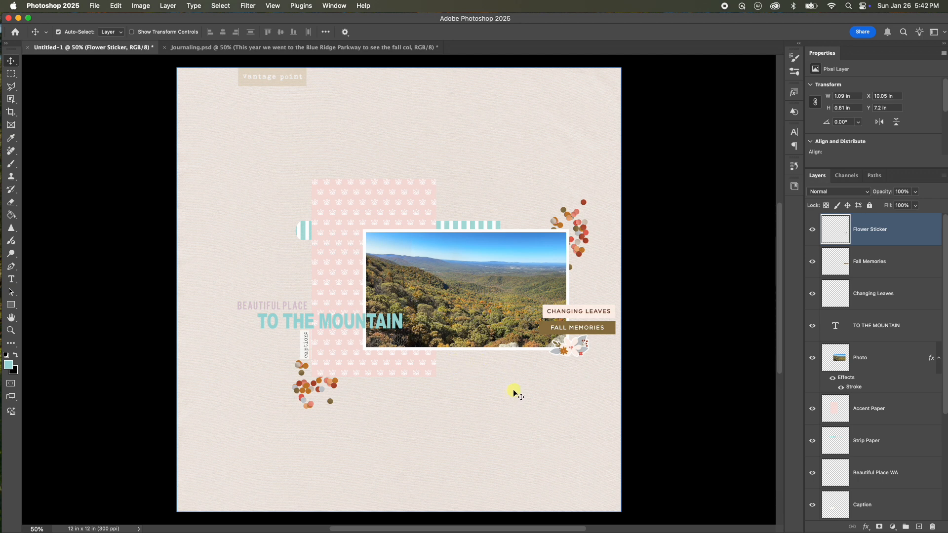
# Switch to the Horizontal Type tool and set its font to Maku and its text colour to black.
pyautogui.click(14, 281)
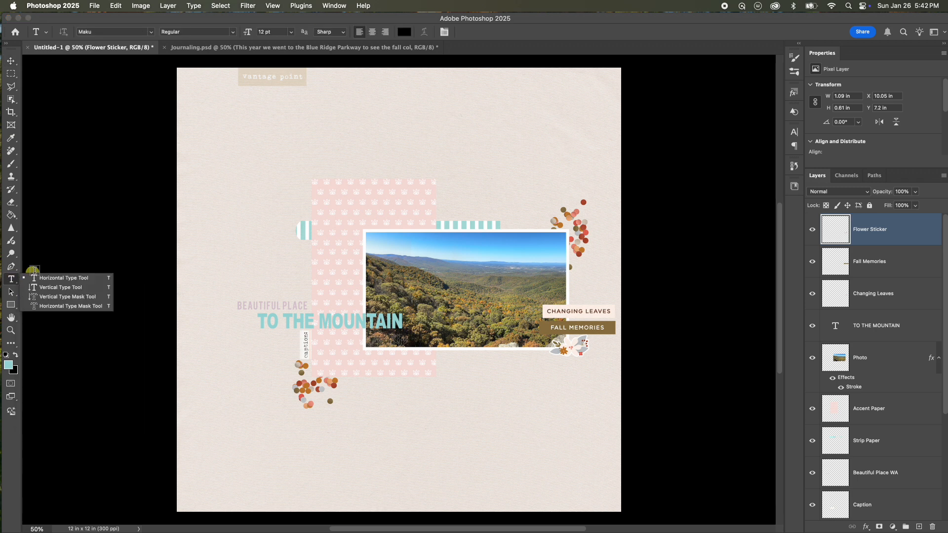
pyautogui.click(42, 283)
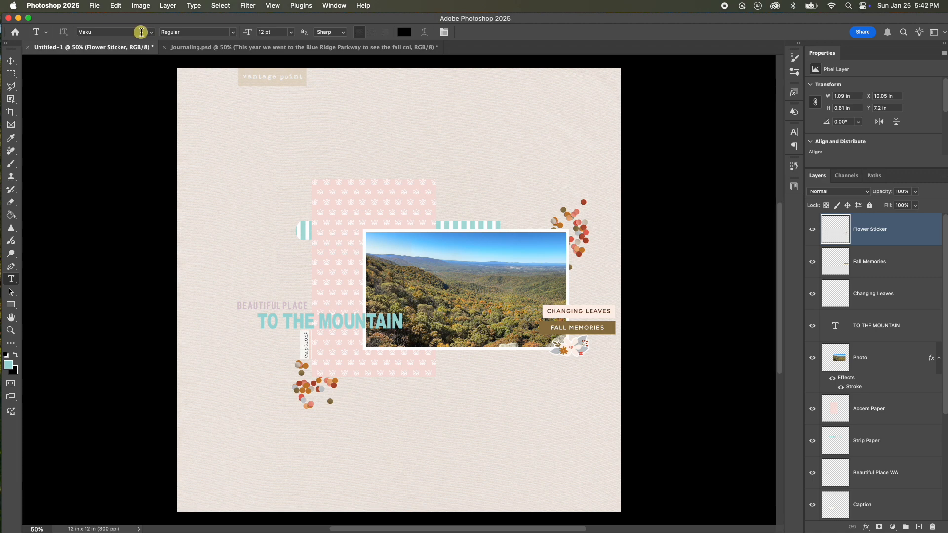
pyautogui.click(150, 32)
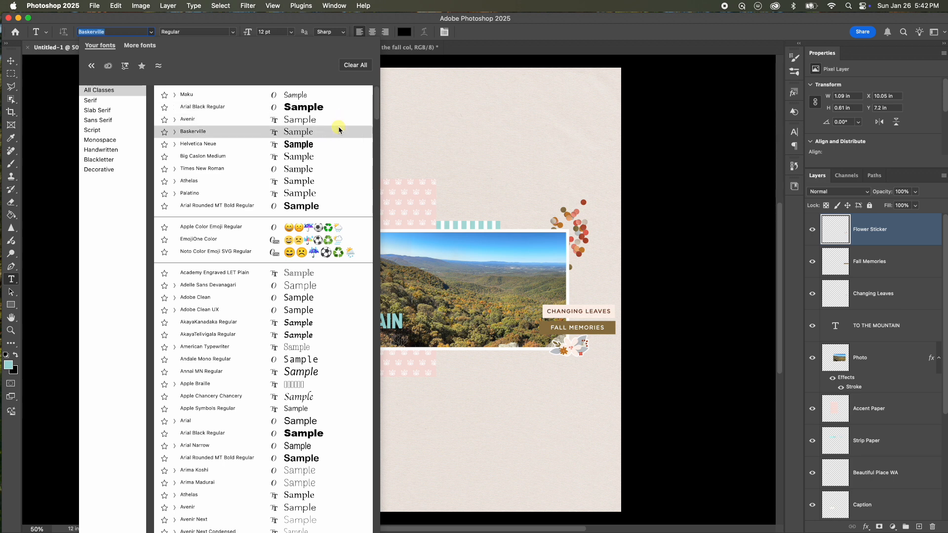
pyautogui.click(222, 97)
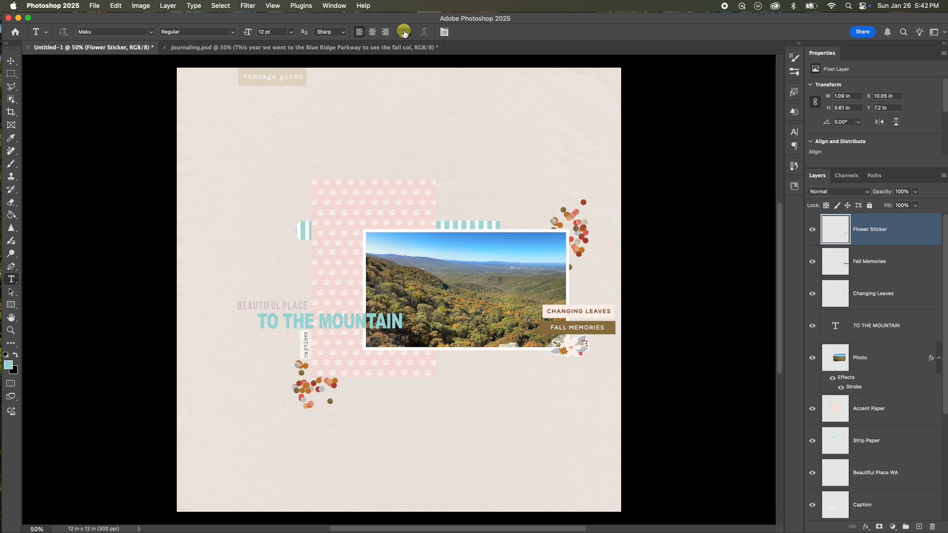
pyautogui.click(403, 33)
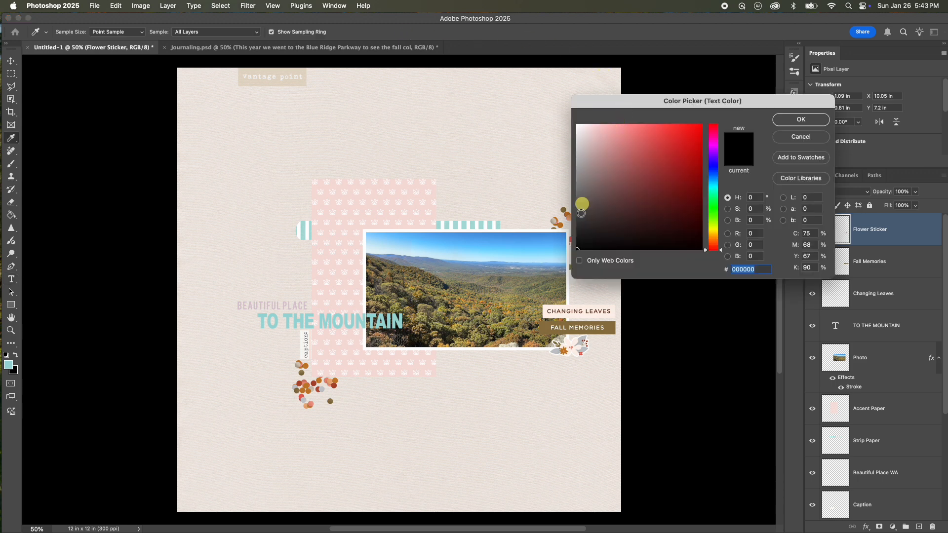
pyautogui.click(786, 120)
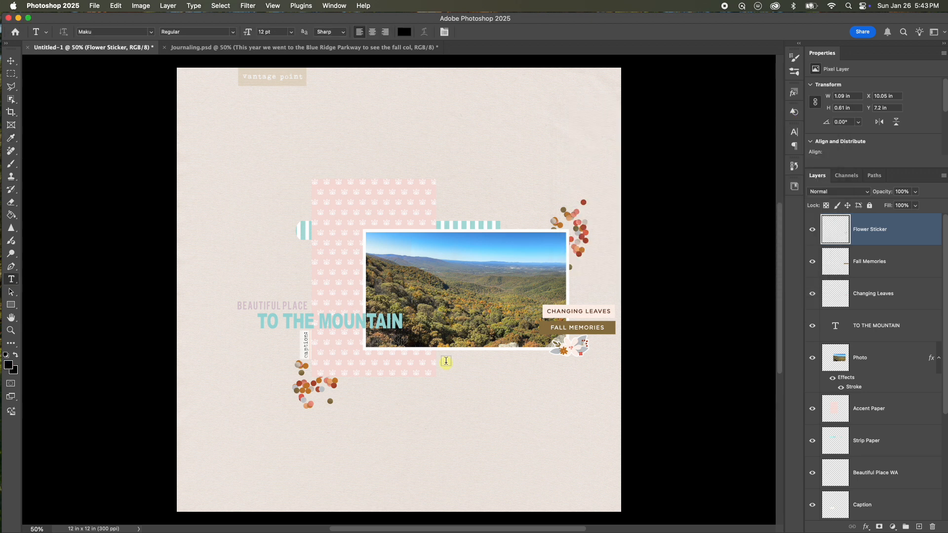
pyautogui.moveTo(444, 359); pyautogui.dragTo(551, 454)
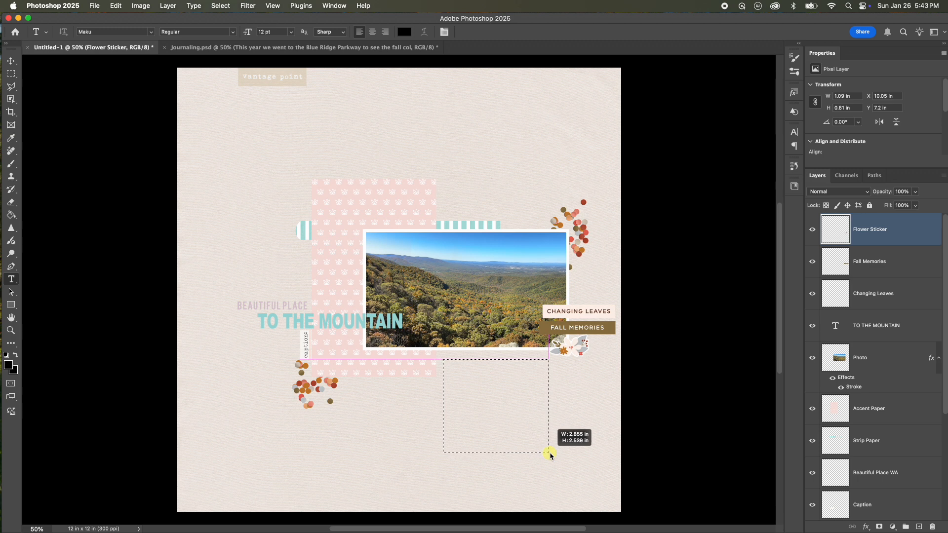
pyautogui.moveTo(551, 455)
pyautogui.mouseDown()
pyautogui.moveTo(442, 426)
pyautogui.moveTo(365, 283)
pyautogui.moveTo(470, 401)
pyautogui.moveTo(450, 383)
pyautogui.moveTo(578, 458)
pyautogui.moveTo(585, 475)
pyautogui.moveTo(503, 385)
pyautogui.moveTo(303, 222)
pyautogui.moveTo(302, 212)
pyautogui.moveTo(545, 469)
pyautogui.moveTo(609, 504)
pyautogui.moveTo(546, 449)
pyautogui.mouseUp()
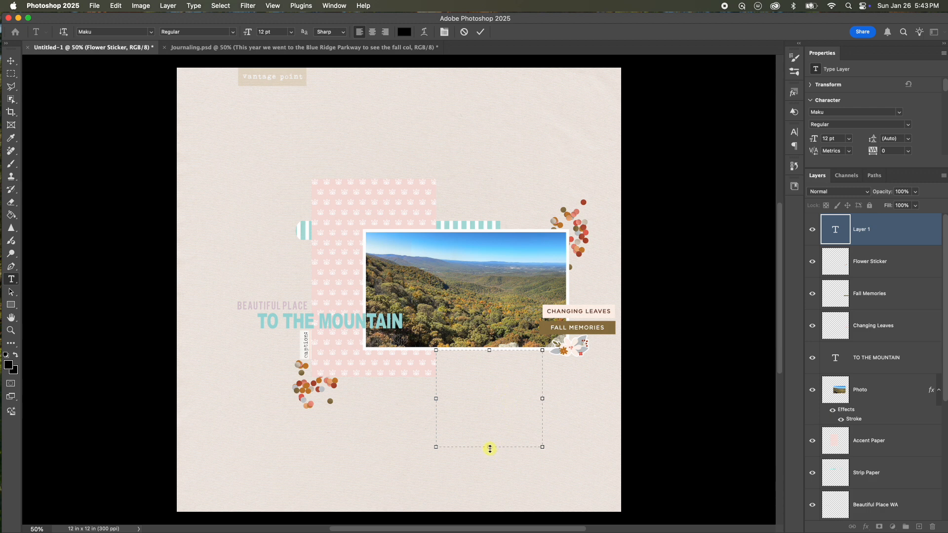
pyautogui.moveTo(489, 447)
pyautogui.mouseDown()
pyautogui.moveTo(487, 497)
pyautogui.moveTo(489, 451)
pyautogui.mouseUp()
pyautogui.moveTo(543, 400)
pyautogui.mouseDown()
pyautogui.moveTo(610, 402)
pyautogui.moveTo(399, 402)
pyautogui.moveTo(580, 409)
pyautogui.moveTo(548, 418)
pyautogui.mouseUp()
pyautogui.moveTo(490, 451); pyautogui.dragTo(489, 448)
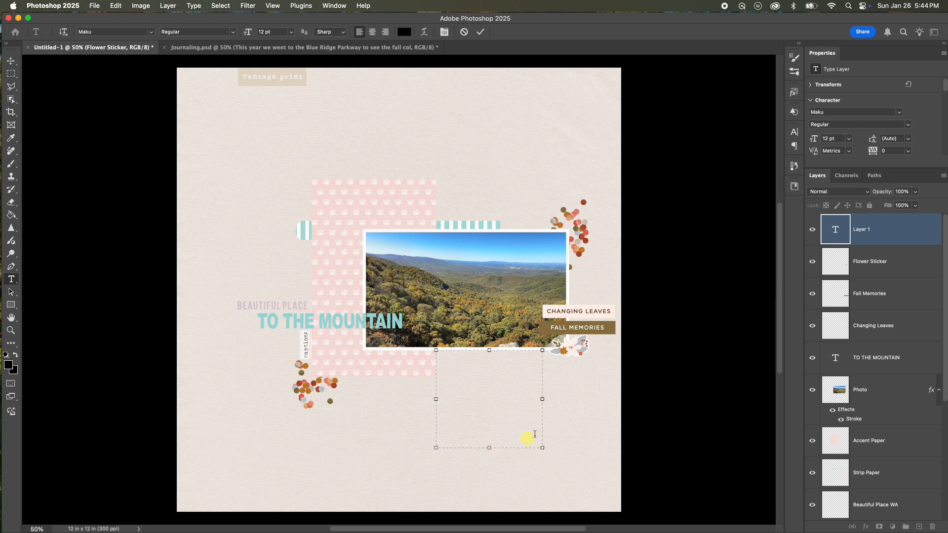
pyautogui.moveTo(542, 401); pyautogui.dragTo(539, 401)
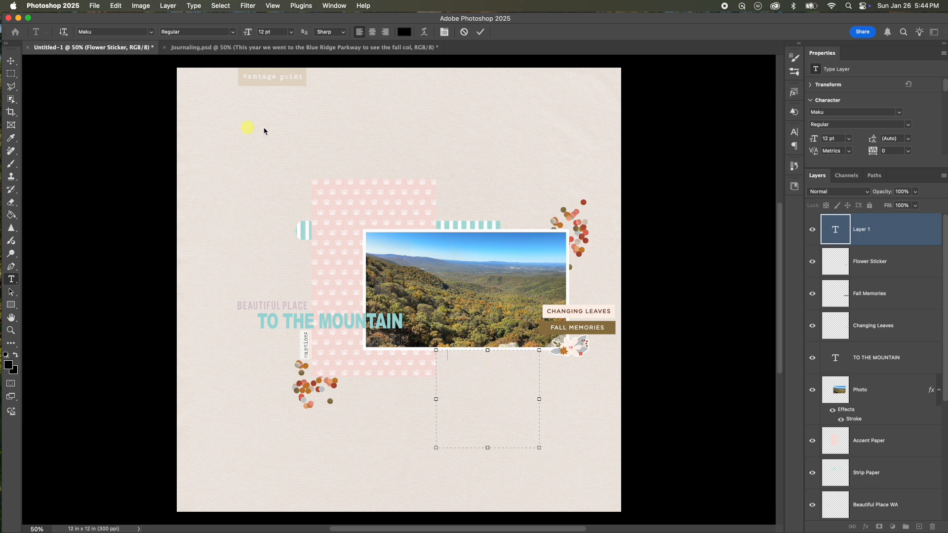
pyautogui.click(464, 32)
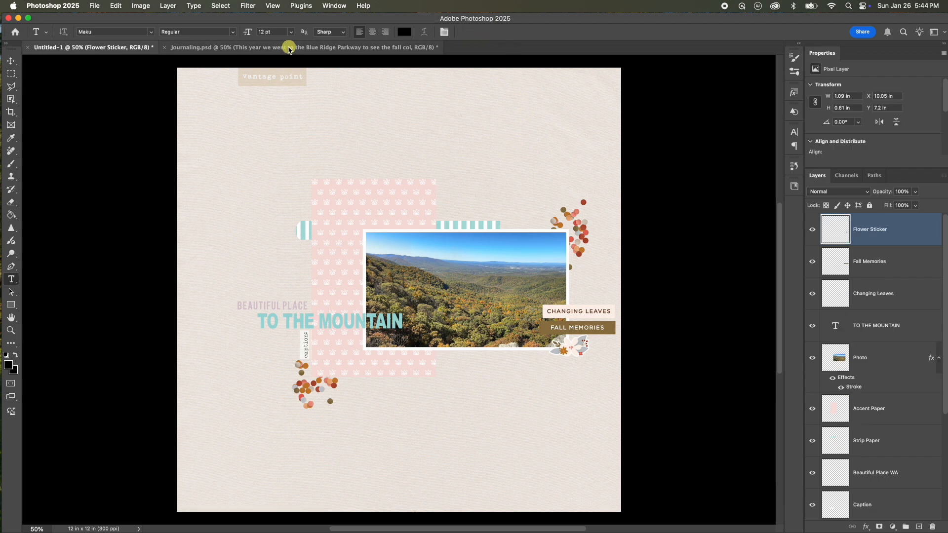
# Bring the journaling text from Journaling.psd onto the page, placing it just below the photo beside the accent paper.
pyautogui.click(266, 48)
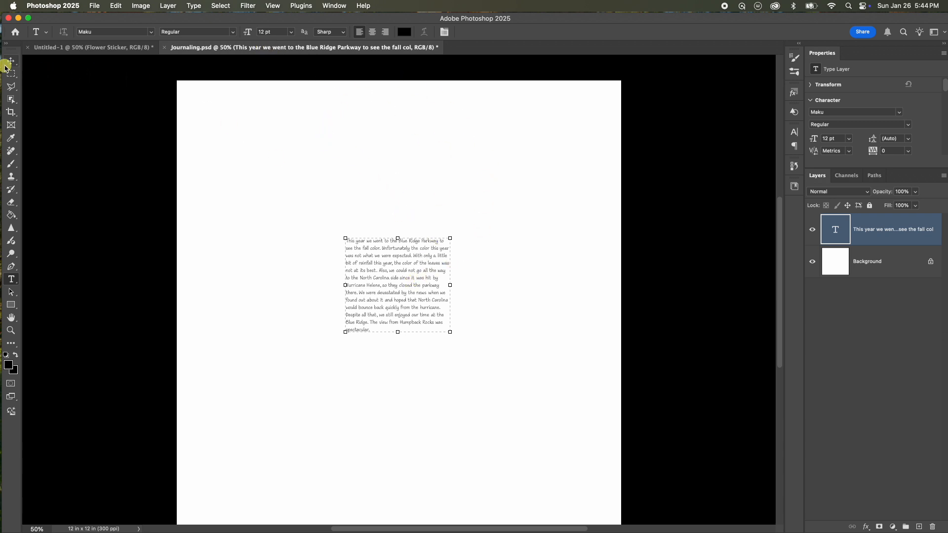
pyautogui.click(10, 60)
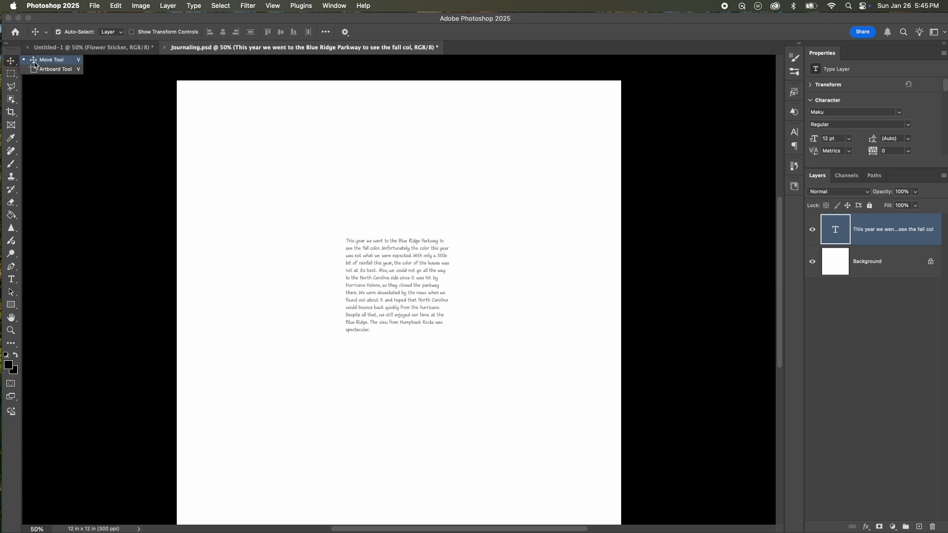
pyautogui.click(39, 63)
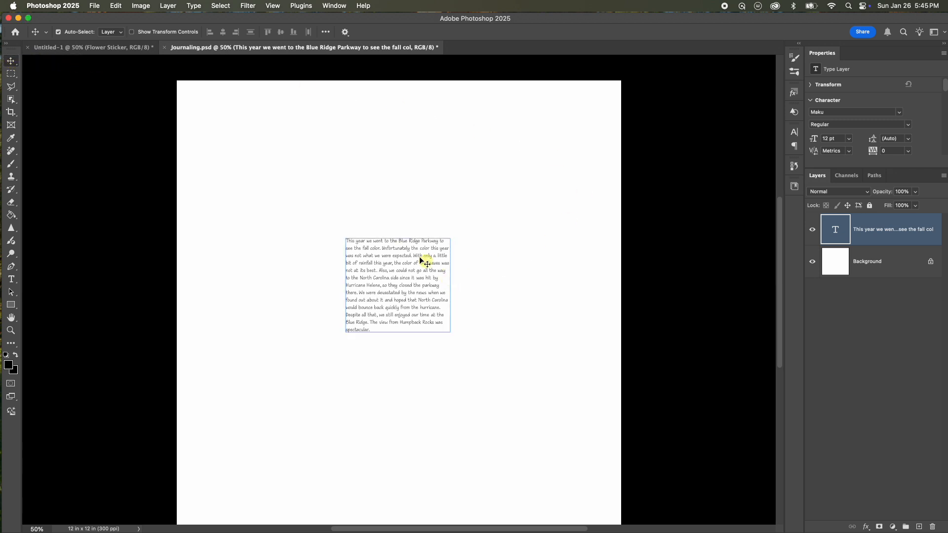
pyautogui.moveTo(395, 252); pyautogui.dragTo(479, 353)
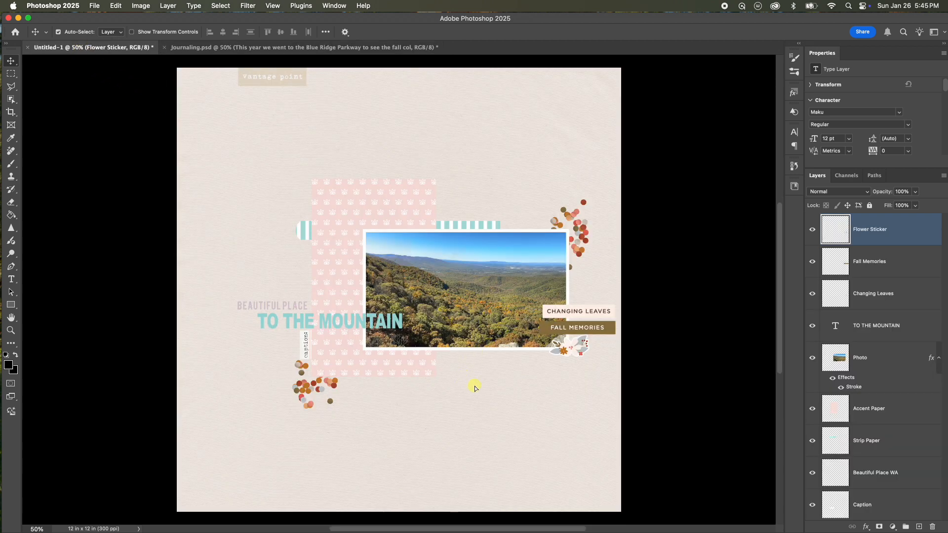
pyautogui.moveTo(507, 400); pyautogui.dragTo(489, 393)
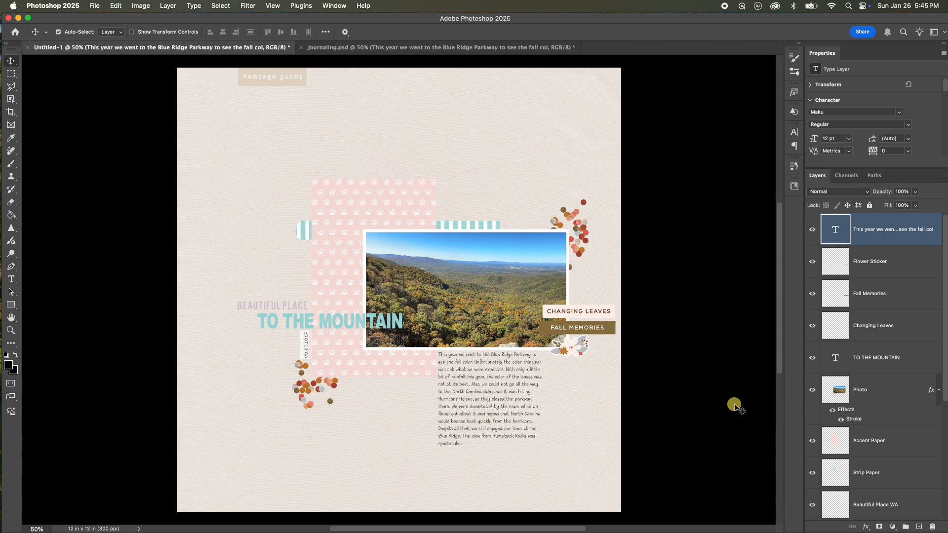
pyautogui.press('Up')
pyautogui.press('Up')
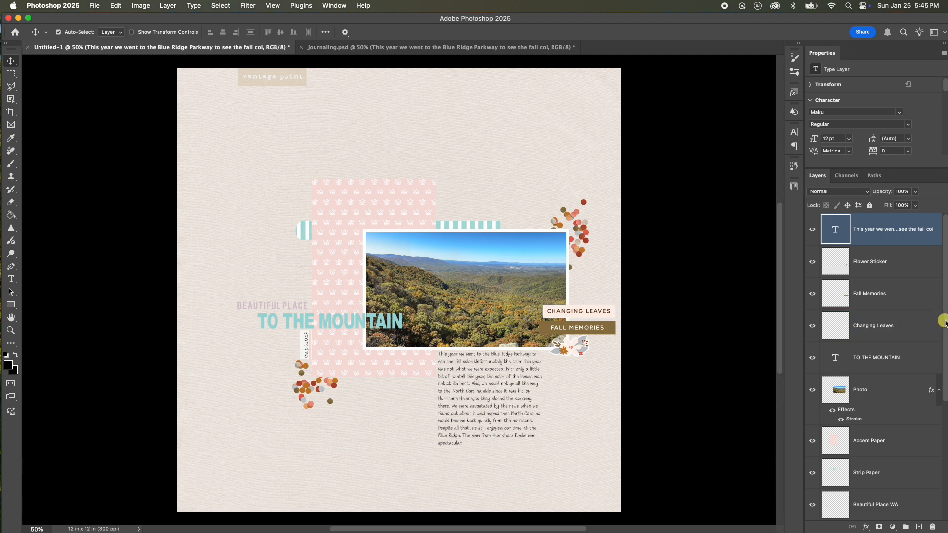
pyautogui.scroll(-5, 943, 323)
pyautogui.scroll(5, 909, 380)
pyautogui.keyDown('super'); pyautogui.click(836, 347); pyautogui.keyUp('super')
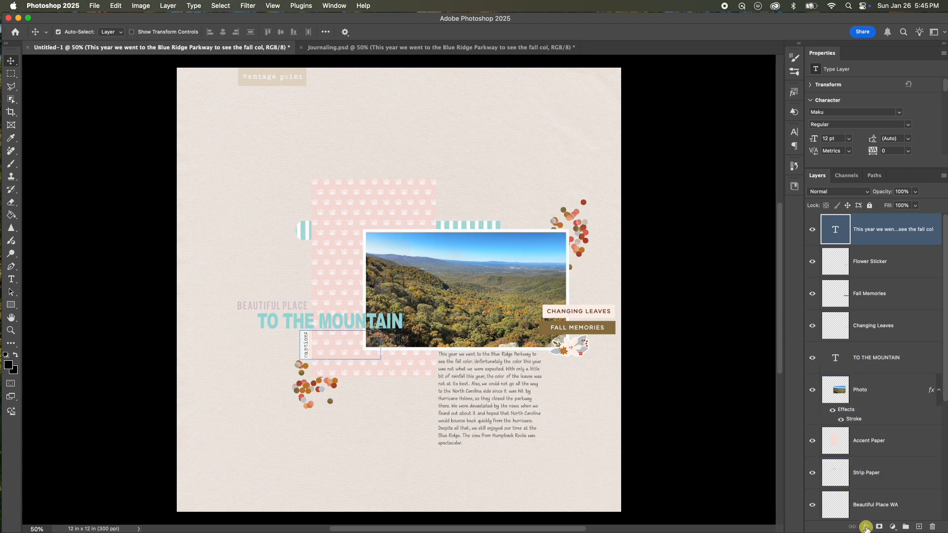
pyautogui.click(865, 527)
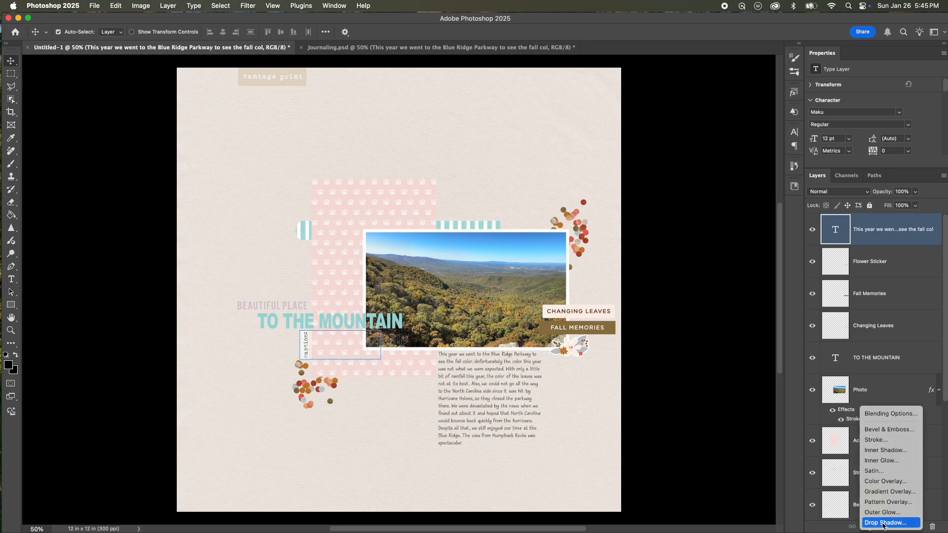
pyautogui.click(882, 523)
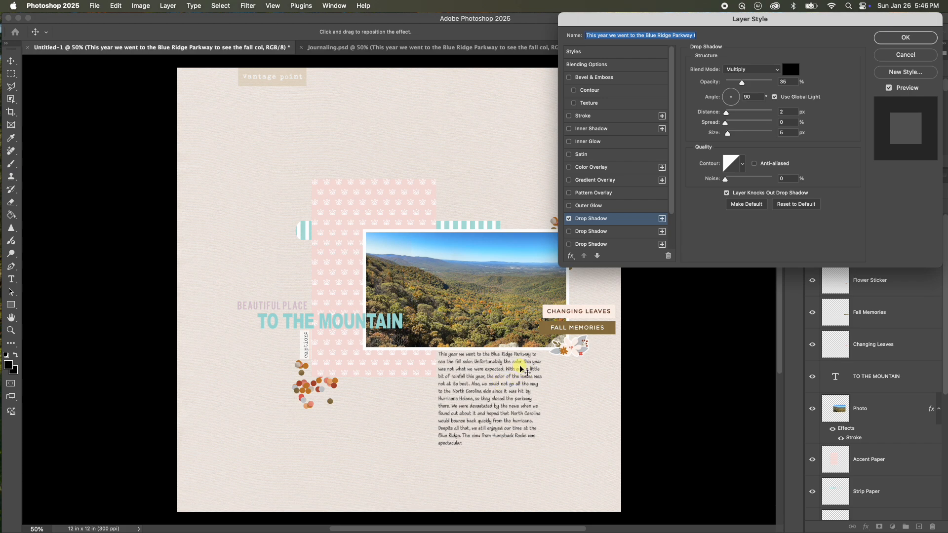
pyautogui.click(891, 55)
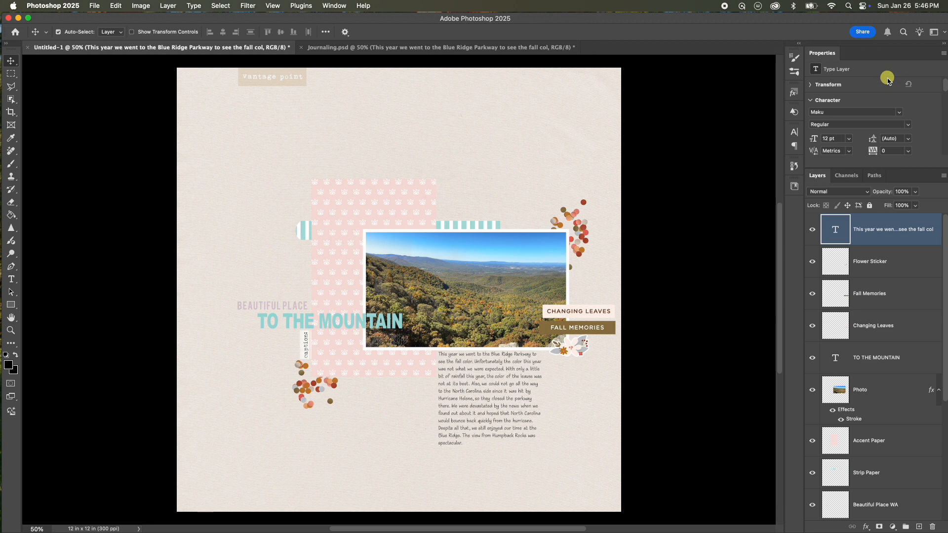
# Add a drop shadow to the Accent Paper layer with angle 120°, distance 3 px and a slightly larger size.
pyautogui.keyDown('shift'); pyautogui.click(897, 273); pyautogui.keyUp('shift')
pyautogui.click(877, 442)
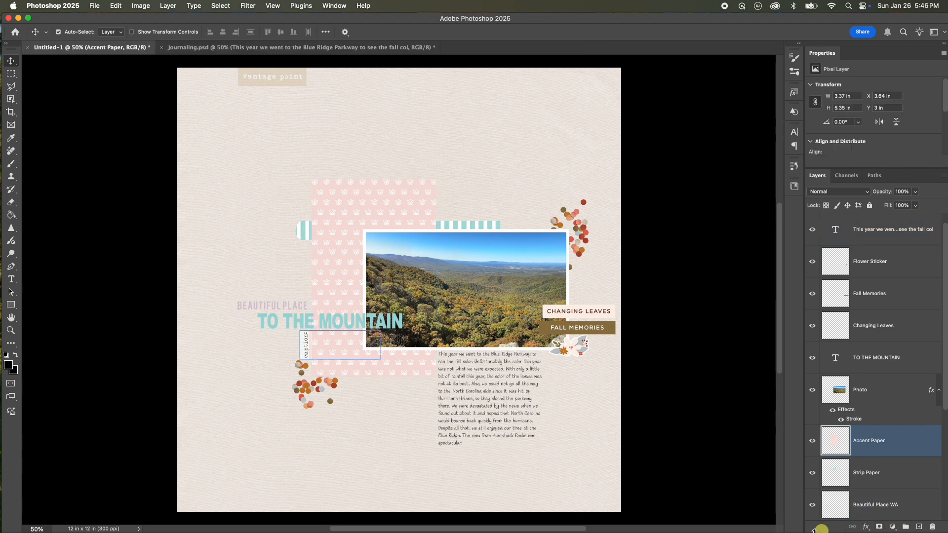
pyautogui.click(865, 527)
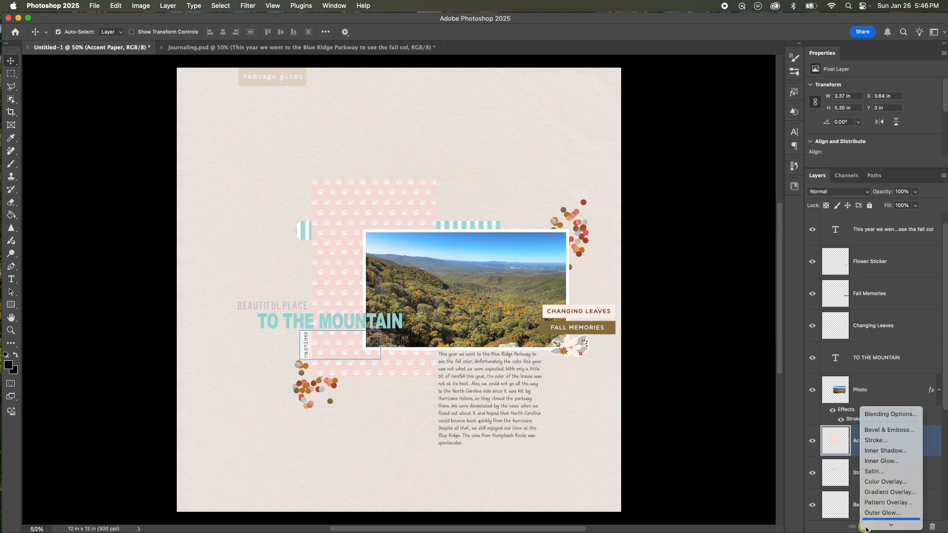
pyautogui.click(886, 523)
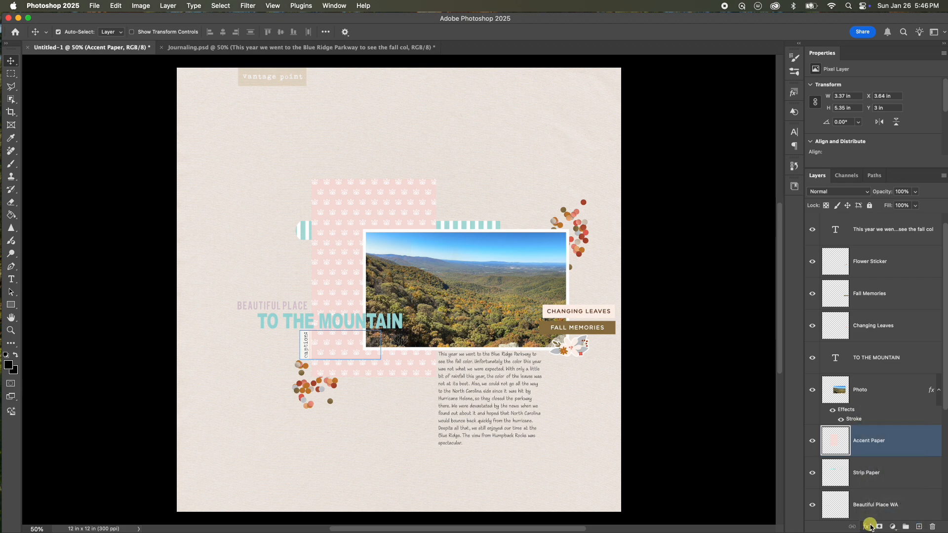
pyautogui.moveTo(769, 20); pyautogui.dragTo(771, 20)
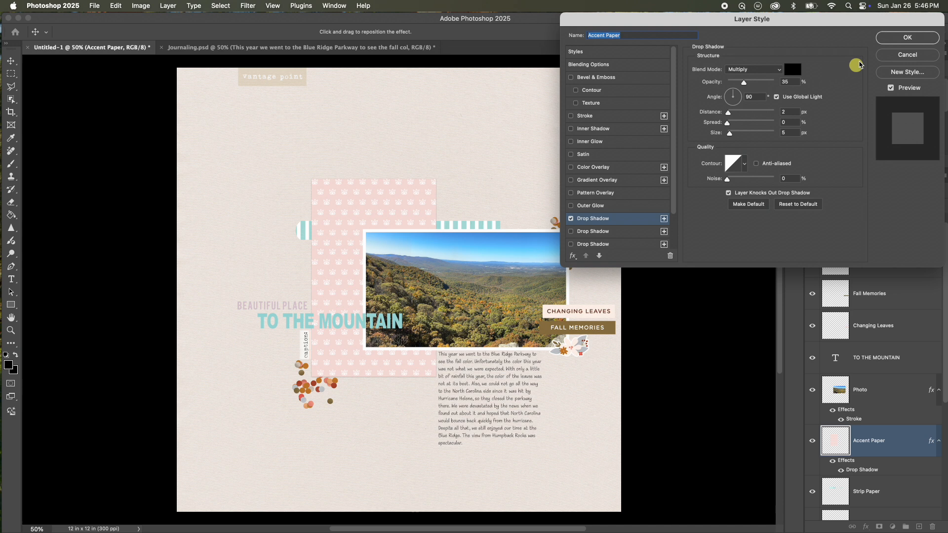
pyautogui.moveTo(782, 22); pyautogui.dragTo(781, 22)
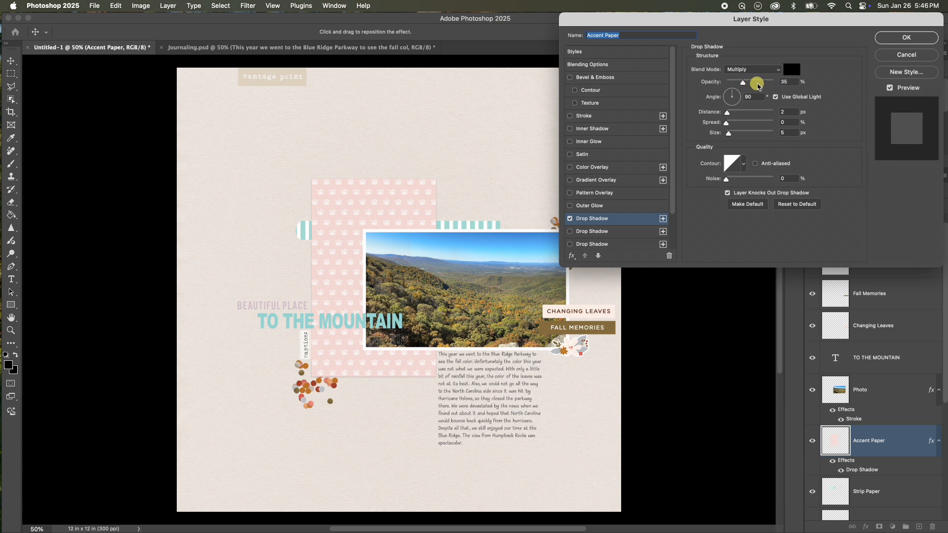
pyautogui.click(750, 97)
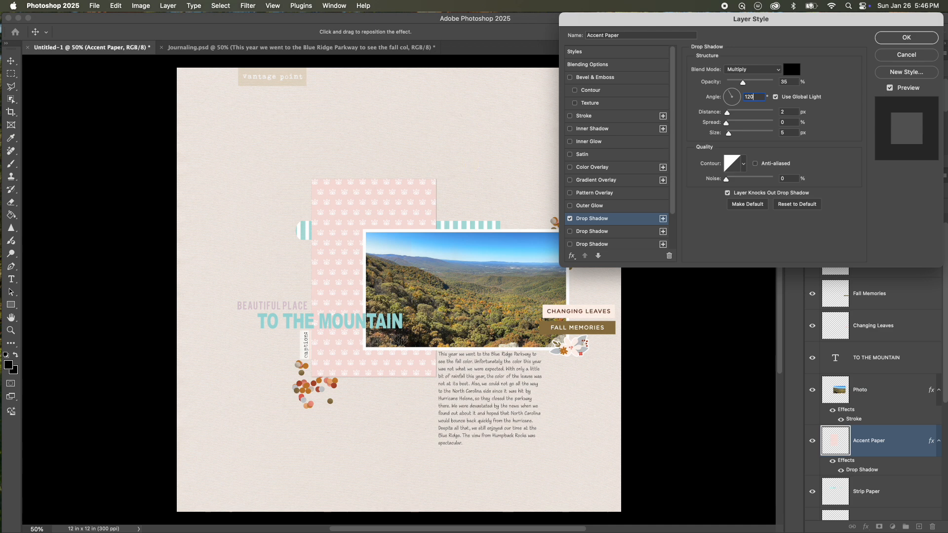
pyautogui.click(727, 115)
pyautogui.click(784, 113)
pyautogui.write('4')
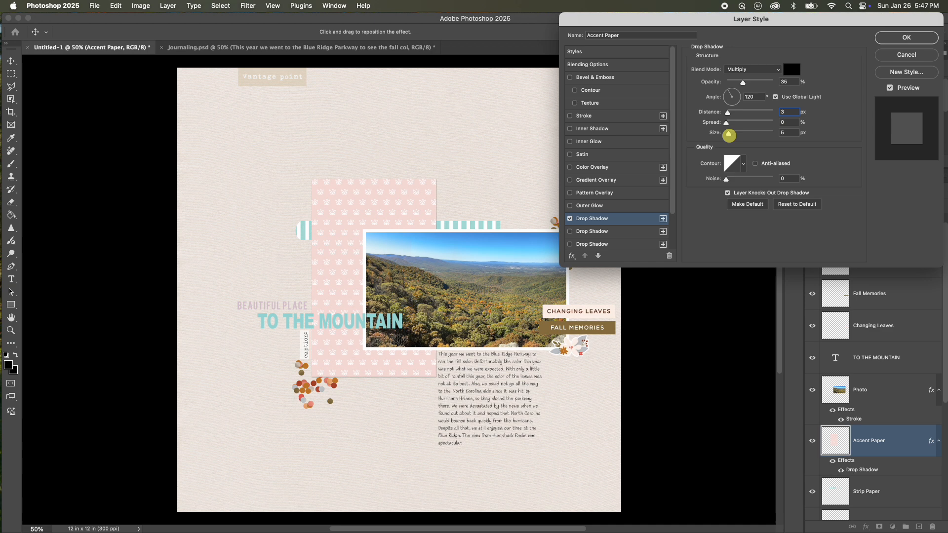
pyautogui.moveTo(732, 134); pyautogui.dragTo(734, 134)
pyautogui.click(729, 138)
pyautogui.press('Up')
pyautogui.click(888, 37)
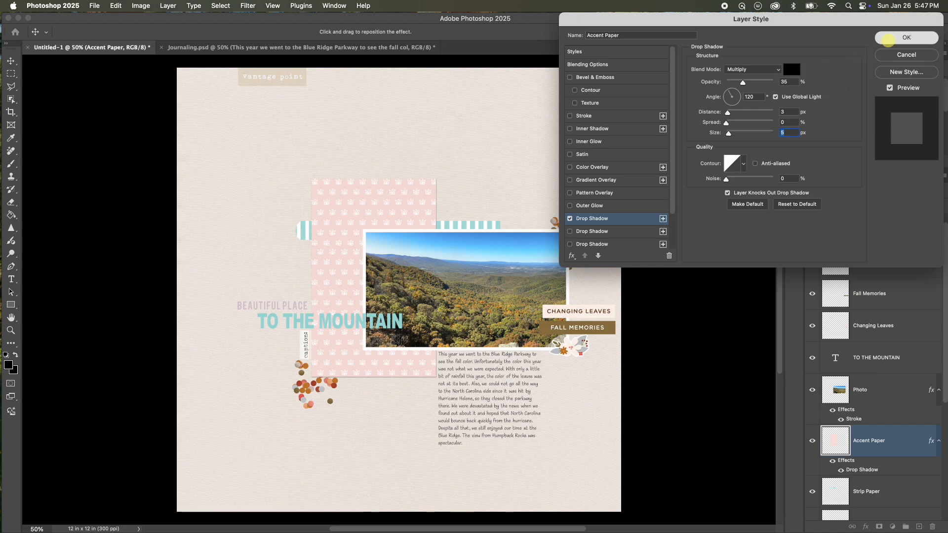
# Apply the drop shadow settings to the Accent Paper layer.
pyautogui.click(506, 248)
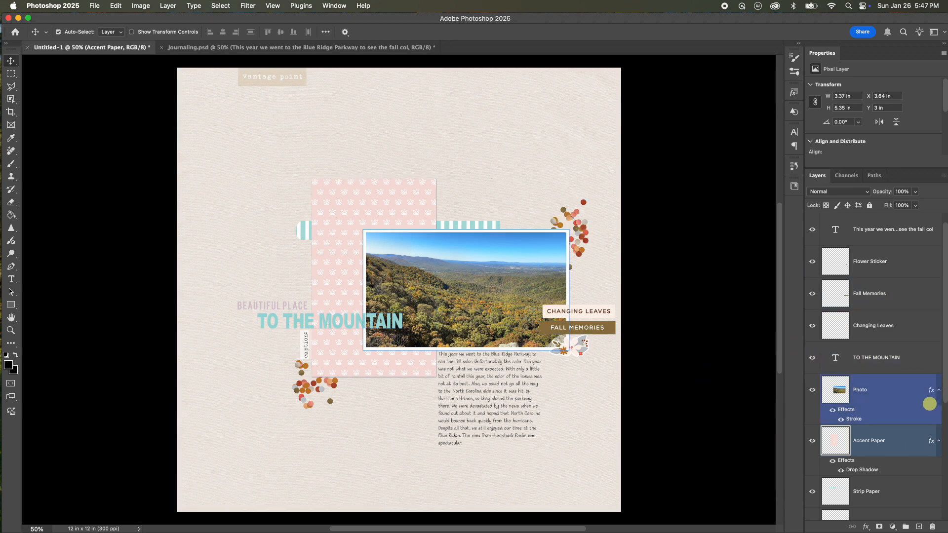
pyautogui.scroll(-3, 943, 396)
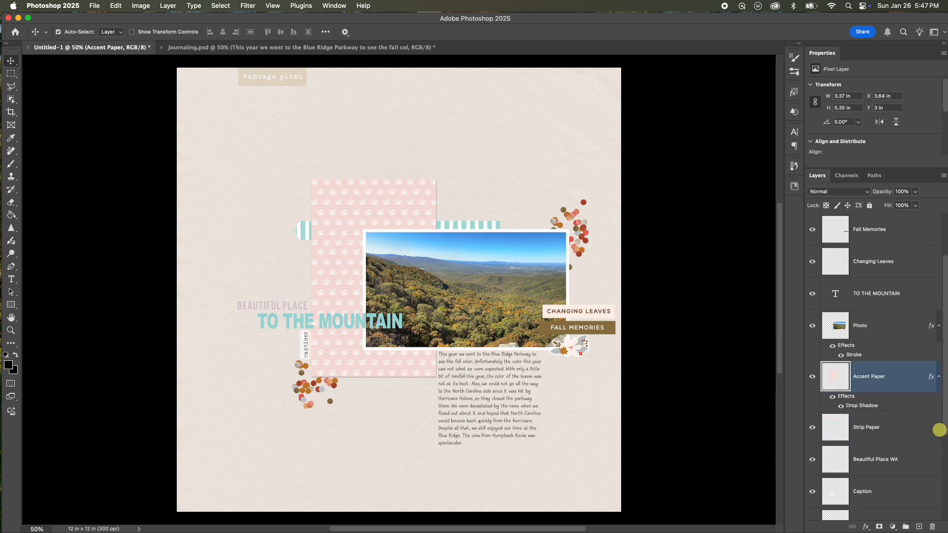
pyautogui.scroll(-3, 931, 447)
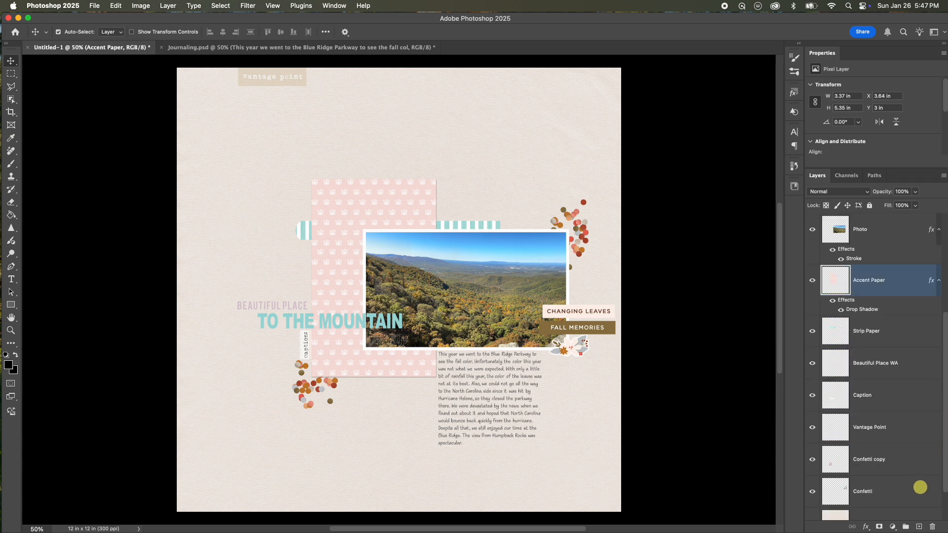
pyautogui.scroll(5, 917, 499)
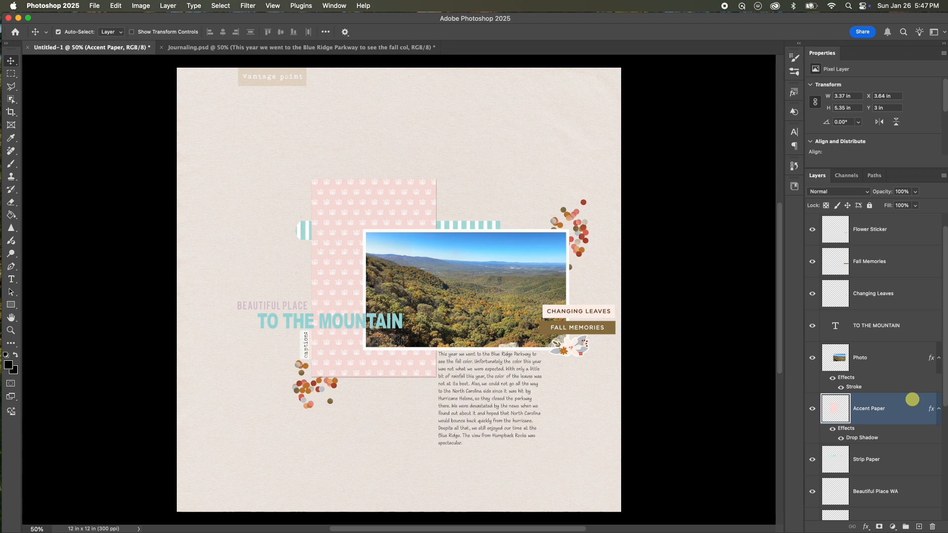
# Add a drop shadow to the Photo layer with angle 120°, distance 4 px and size 6 px.
pyautogui.keyDown('shift'); pyautogui.click(896, 365); pyautogui.keyUp('shift')
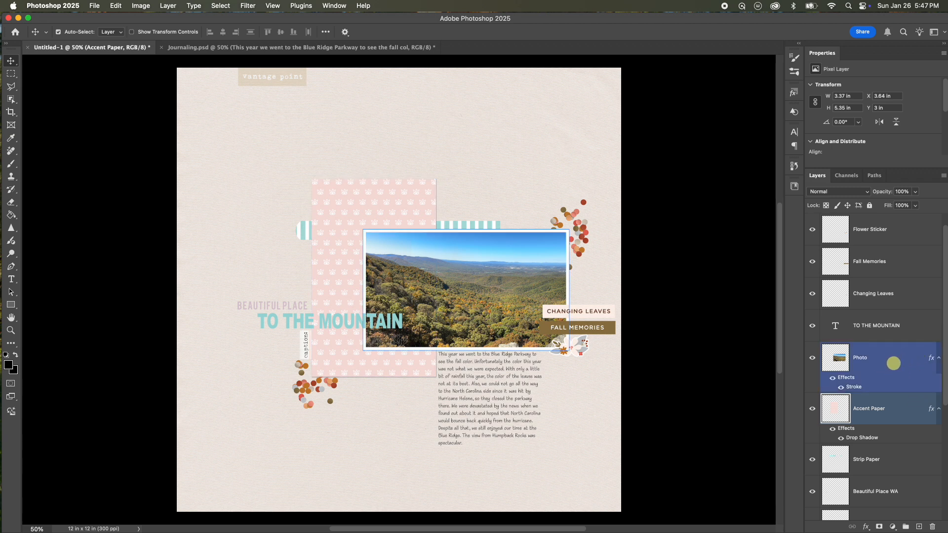
pyautogui.click(894, 363)
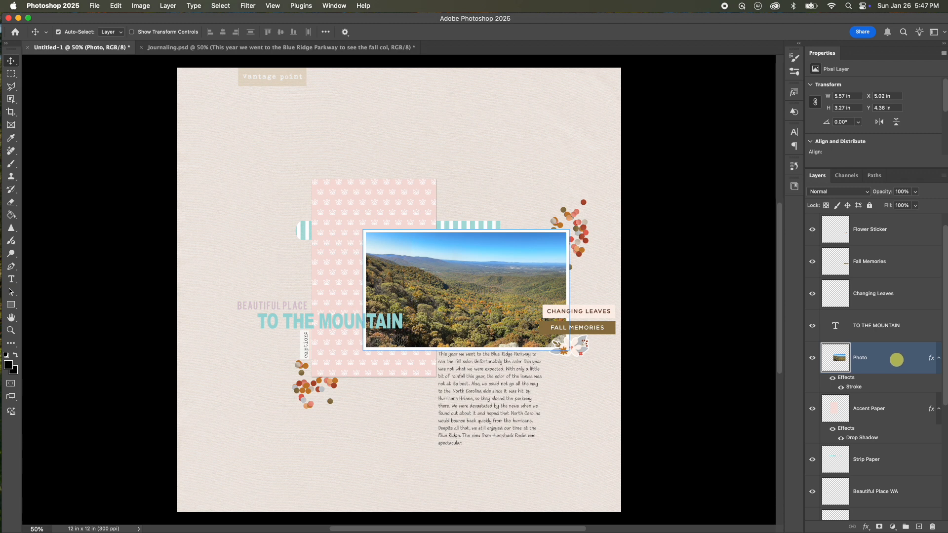
pyautogui.keyDown('super'); pyautogui.click(933, 461); pyautogui.keyUp('super')
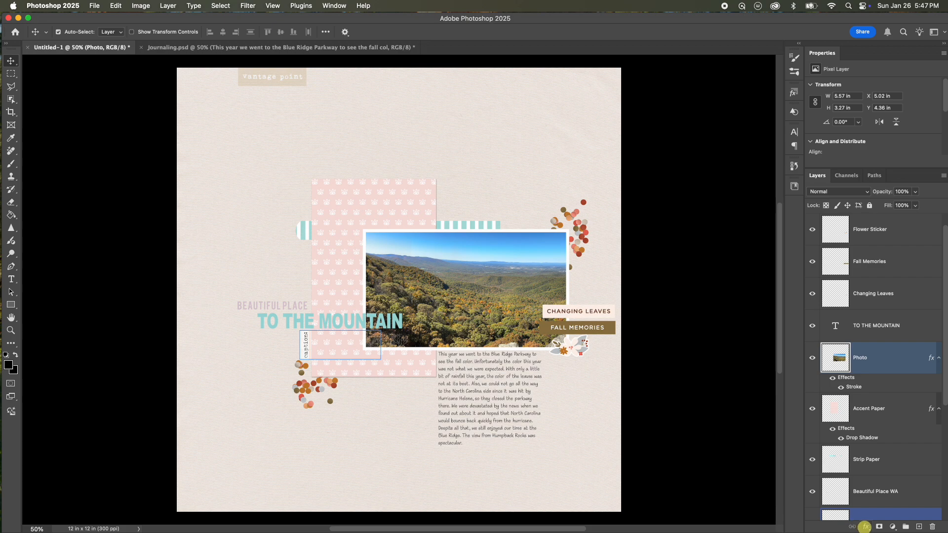
pyautogui.click(863, 526)
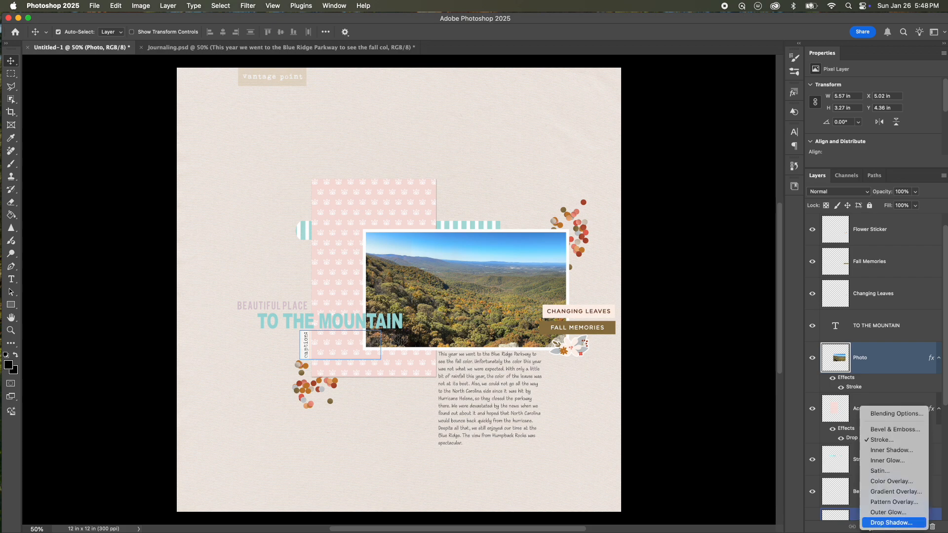
pyautogui.click(871, 523)
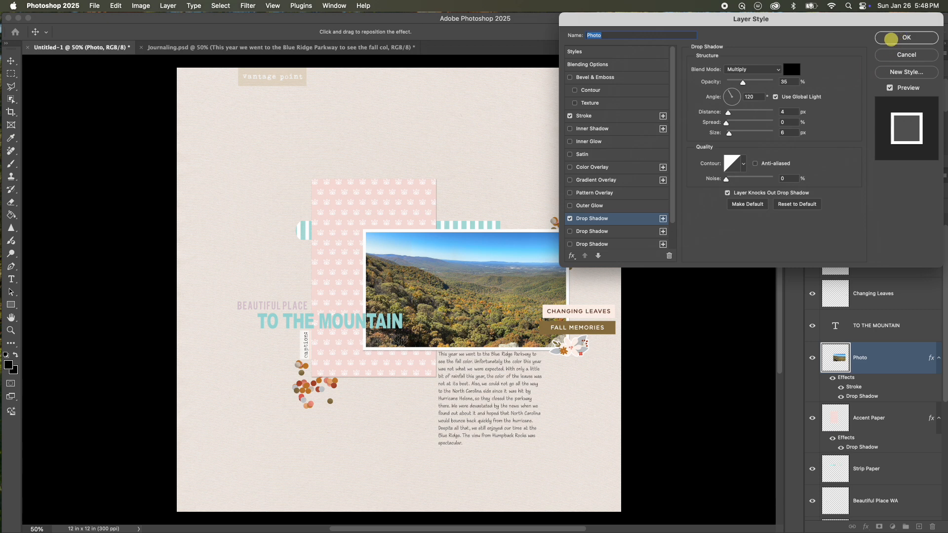
pyautogui.click(888, 39)
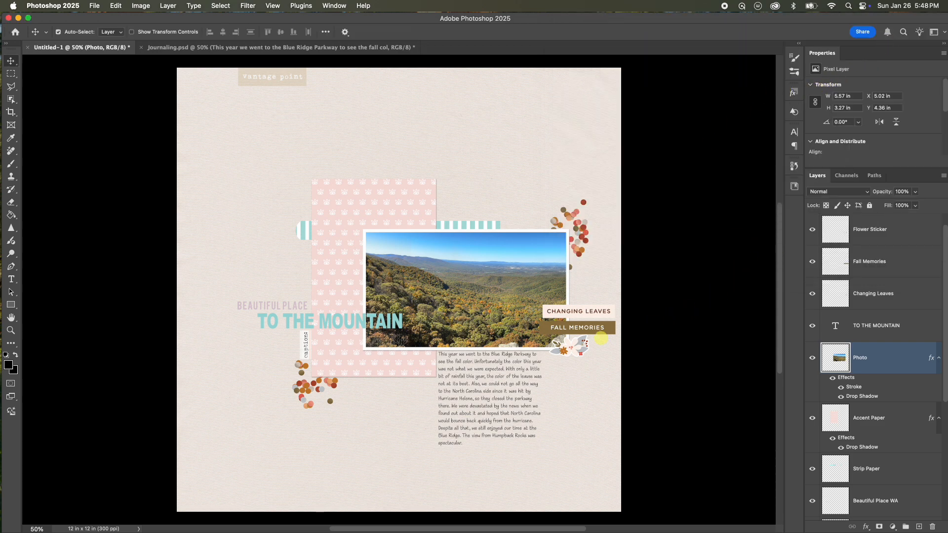
# Add a drop shadow to the Flower Sticker layer with distance 4 px and size 6 px.
pyautogui.click(578, 348)
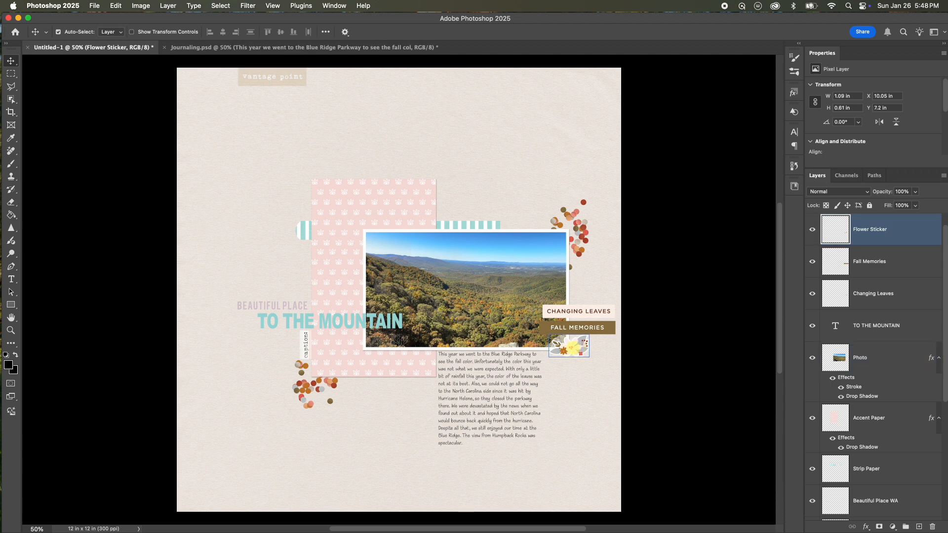
pyautogui.click(639, 330)
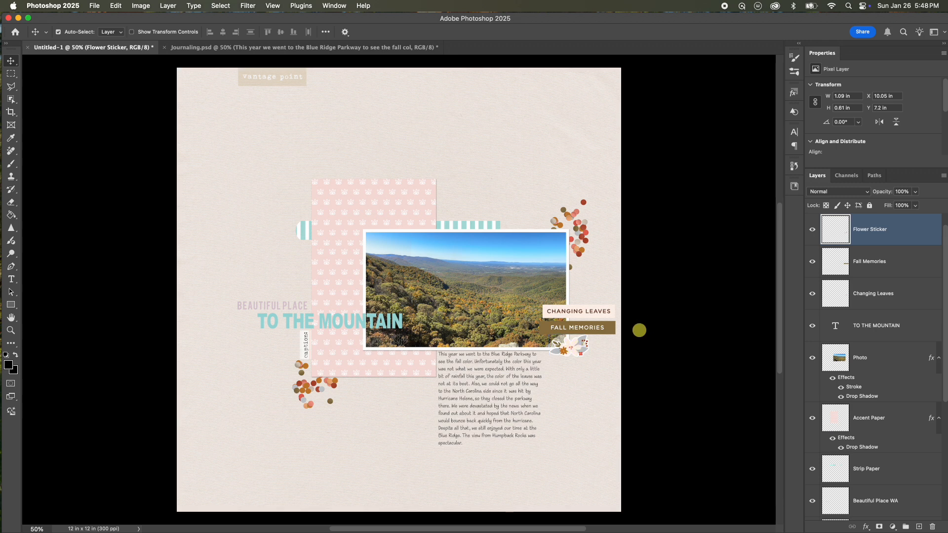
pyautogui.click(896, 237)
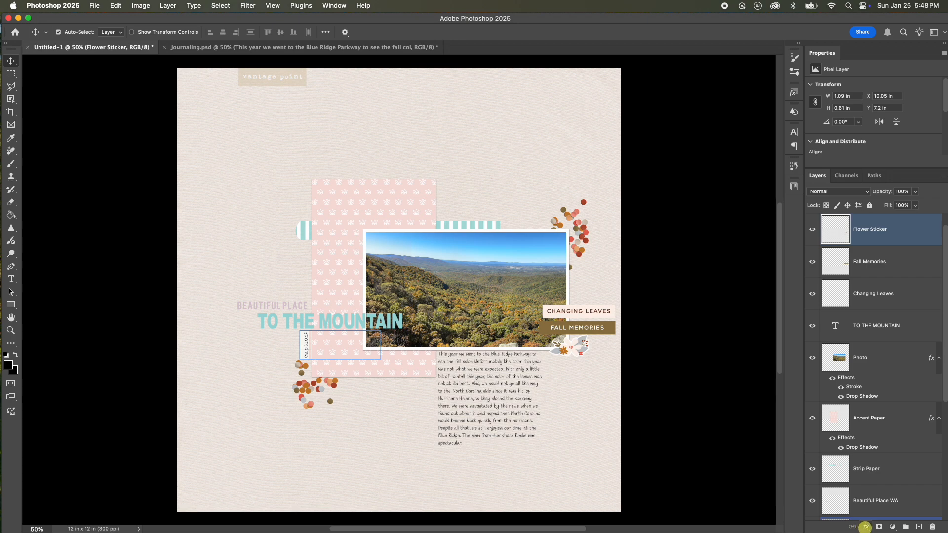
pyautogui.click(864, 526)
pyautogui.click(884, 522)
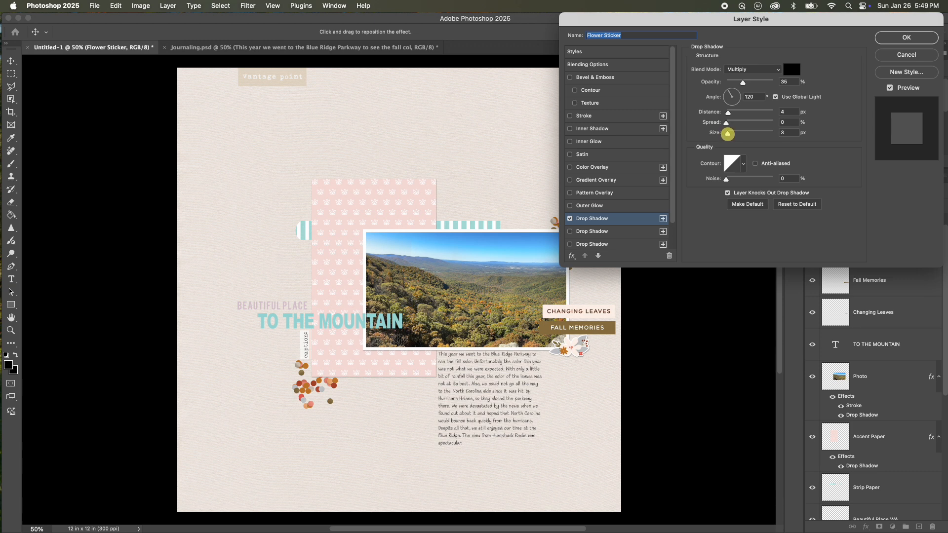
# Set the Flower Sticker drop shadow to distance 3 px and size 4 px, and apply it.
pyautogui.click(728, 133)
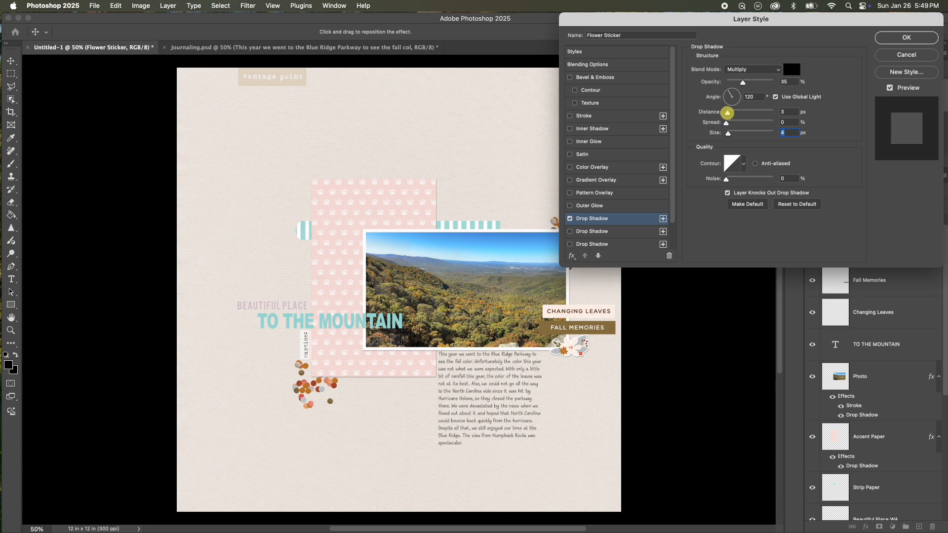
pyautogui.click(727, 113)
pyautogui.click(888, 38)
# Copy the Accent Paper layer's drop shadow onto the Changing Leaves layer.
pyautogui.moveTo(851, 417); pyautogui.dragTo(554, 433)
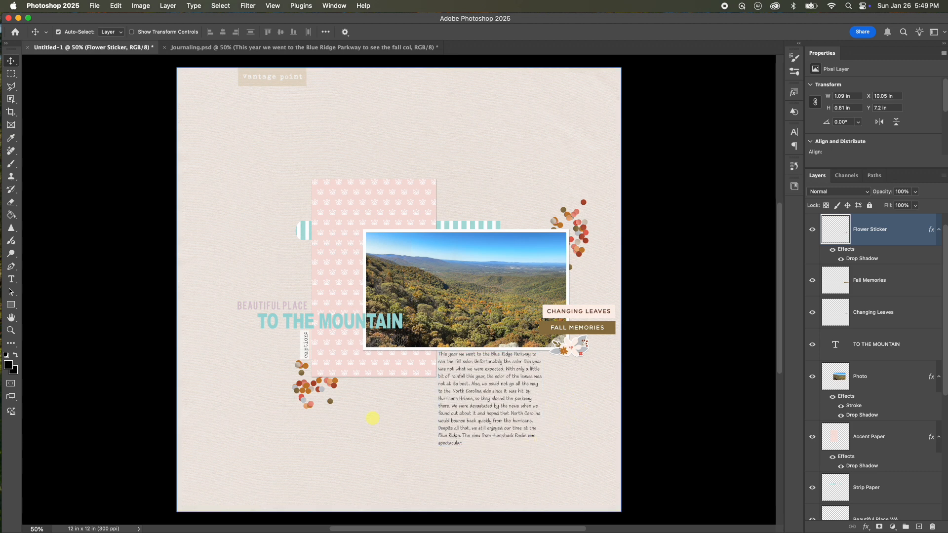
pyautogui.moveTo(531, 221); pyautogui.dragTo(457, 118)
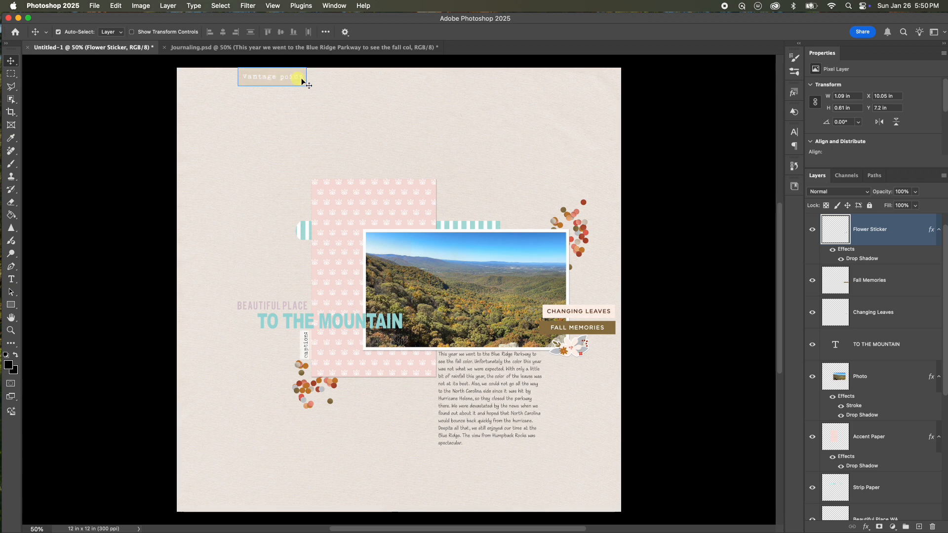
pyautogui.keyDown('super'); pyautogui.click(896, 444); pyautogui.keyUp('super')
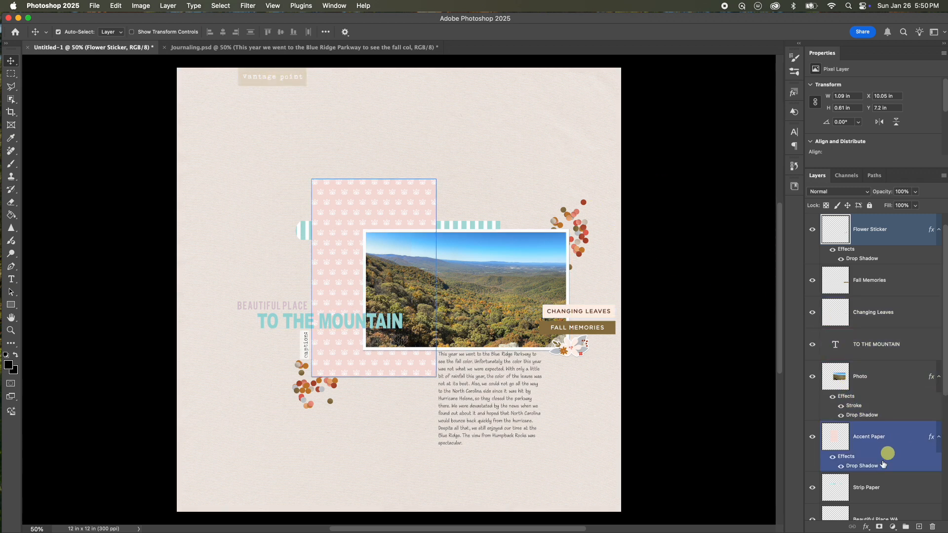
pyautogui.keyDown('super'); pyautogui.click(883, 480); pyautogui.keyUp('super')
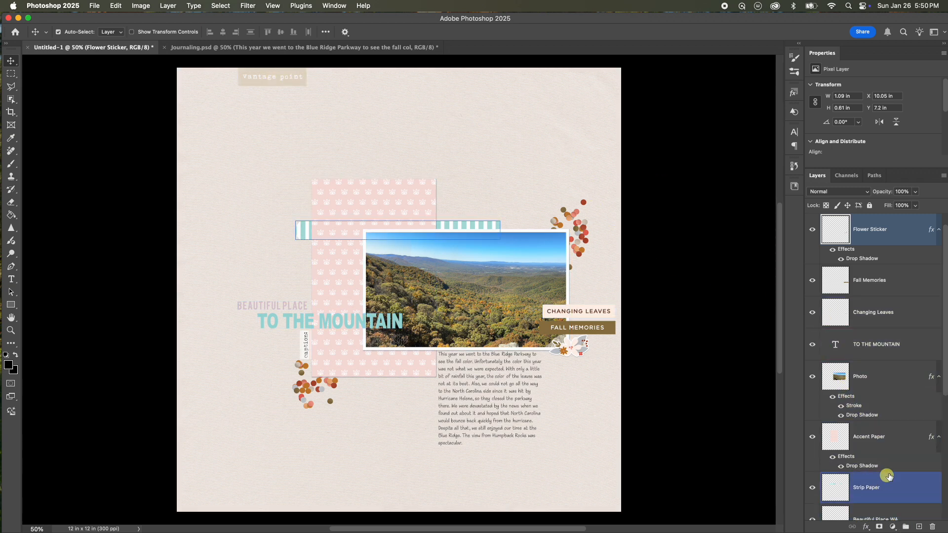
pyautogui.moveTo(945, 387); pyautogui.dragTo(944, 407)
pyautogui.click(867, 437)
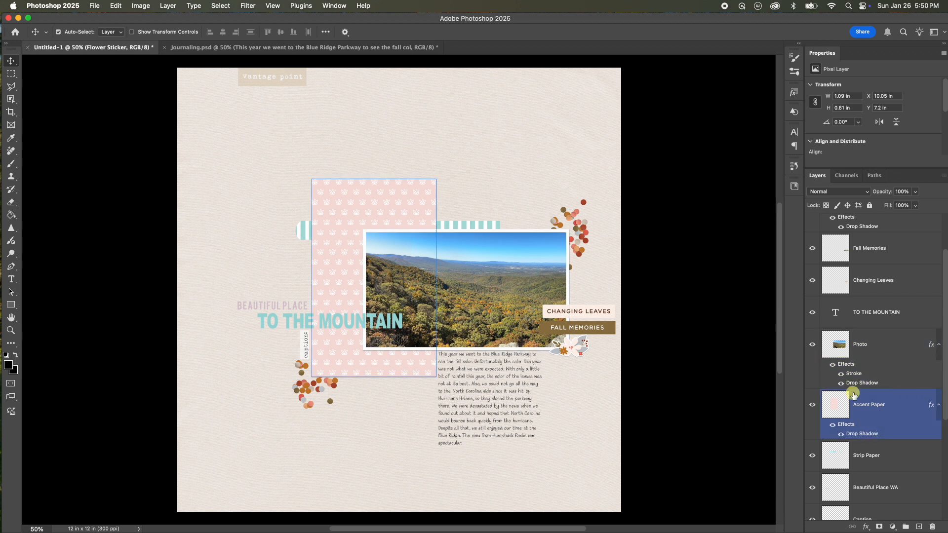
pyautogui.click(647, 328)
pyautogui.click(576, 316)
pyautogui.click(564, 335)
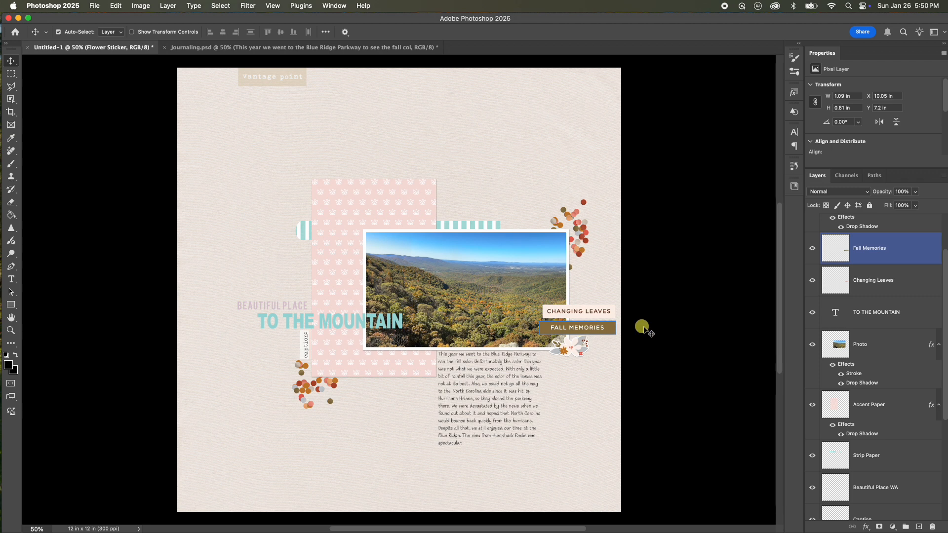
pyautogui.click(642, 328)
pyautogui.click(870, 396)
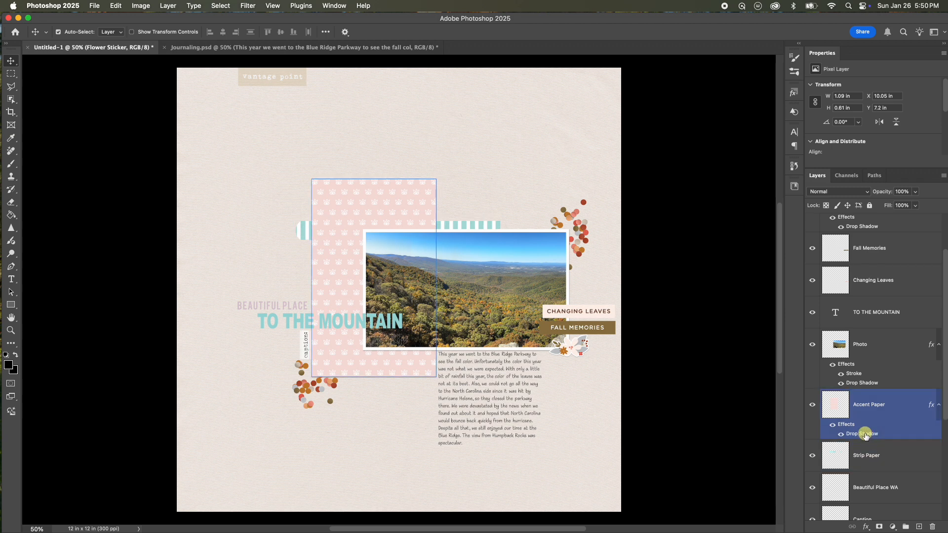
pyautogui.moveTo(866, 436)
pyautogui.mouseDown()
pyautogui.moveTo(879, 443)
pyautogui.moveTo(885, 318)
pyautogui.moveTo(890, 369)
pyautogui.moveTo(883, 256)
pyautogui.moveTo(932, 250)
pyautogui.moveTo(910, 282)
pyautogui.moveTo(868, 290)
pyautogui.mouseUp()
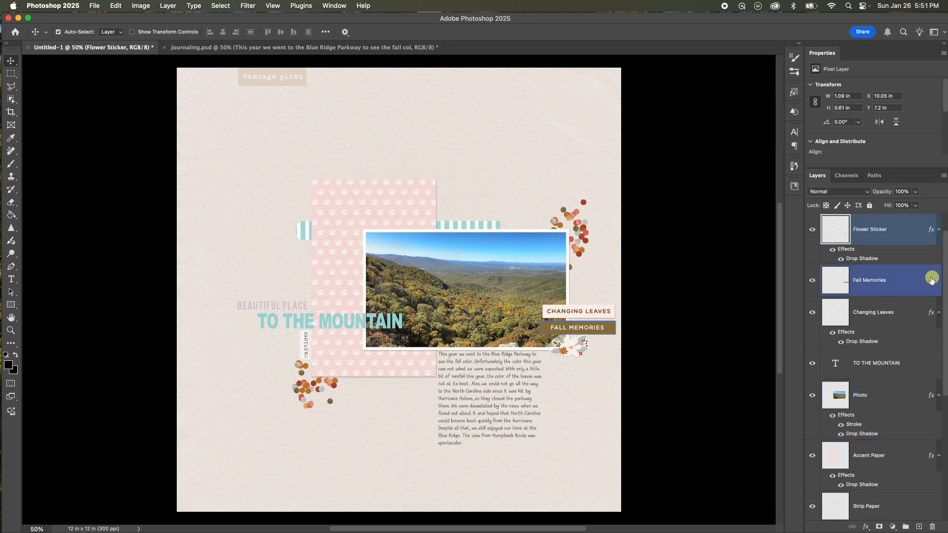
# Copy the Changing Leaves drop shadow onto the Fall Memories layer.
pyautogui.click(910, 237)
pyautogui.keyDown('super'); pyautogui.click(887, 321); pyautogui.keyUp('super')
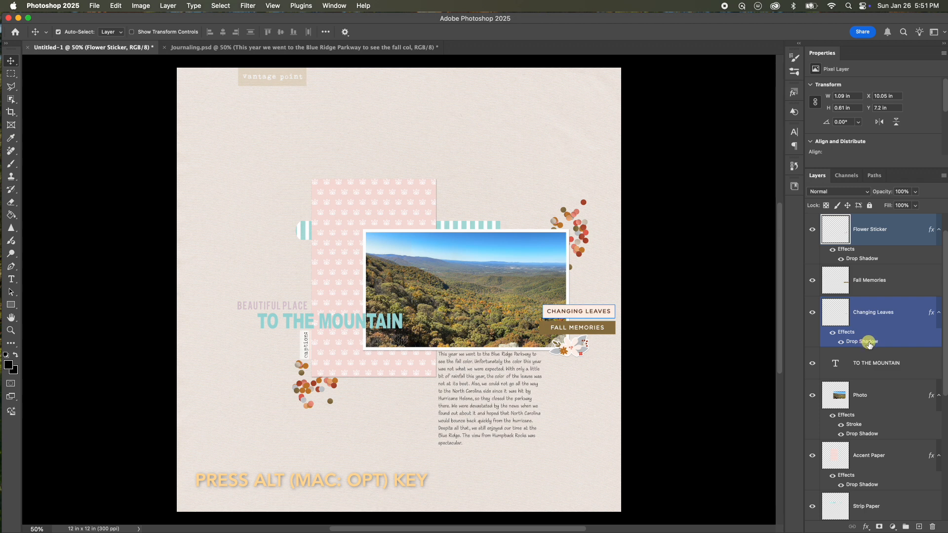
pyautogui.moveTo(869, 342); pyautogui.dragTo(868, 291)
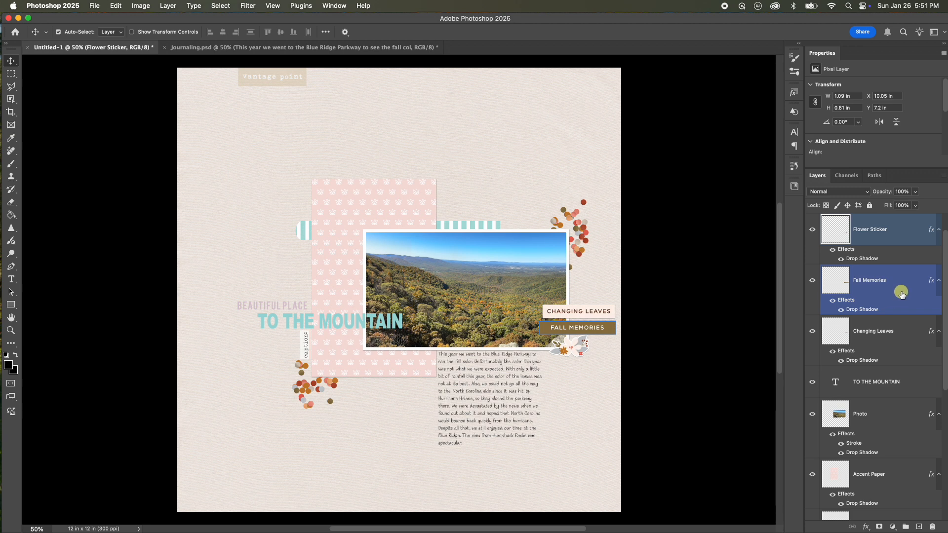
# Open the Fall Memories drop shadow settings to review them, then close the dialog.
pyautogui.moveTo(888, 311); pyautogui.dragTo(943, 313)
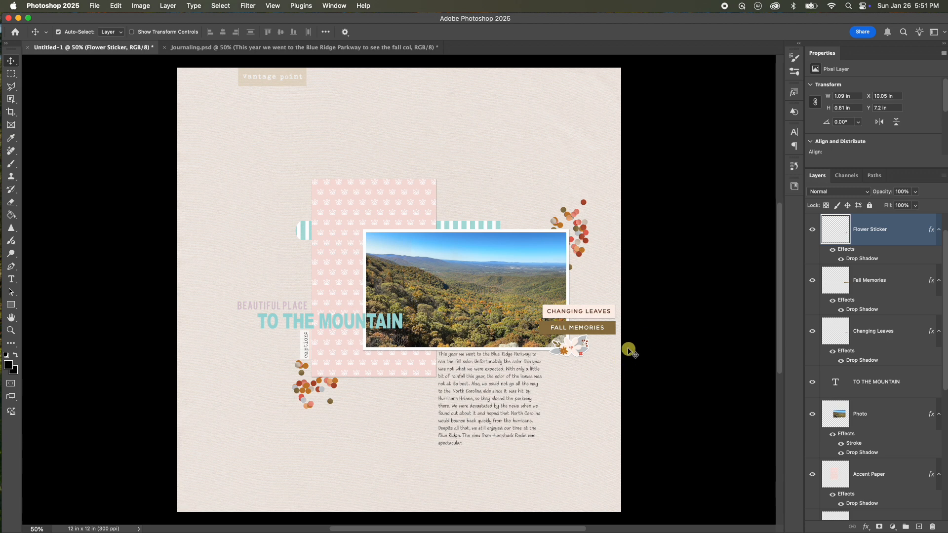
pyautogui.keyDown('shift'); pyautogui.click(917, 291); pyautogui.keyUp('shift')
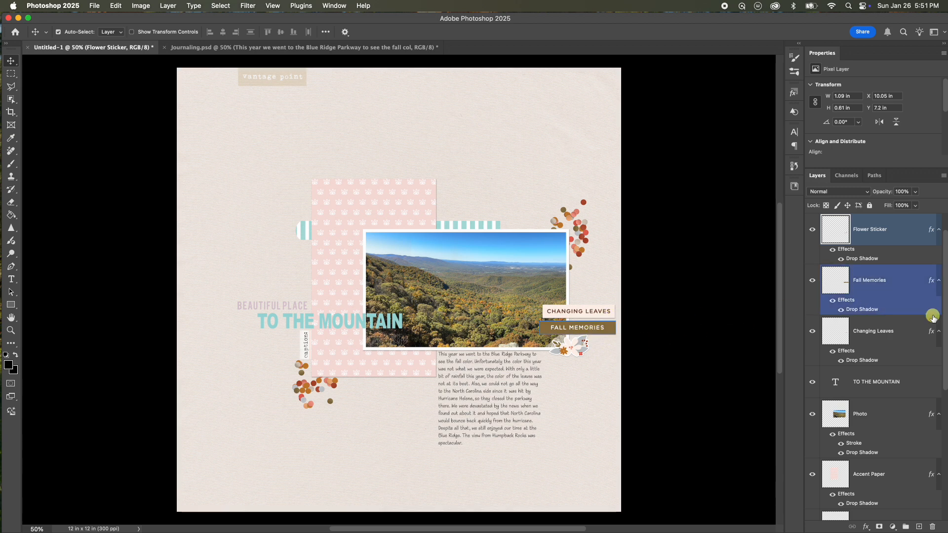
pyautogui.doubleClick(878, 310)
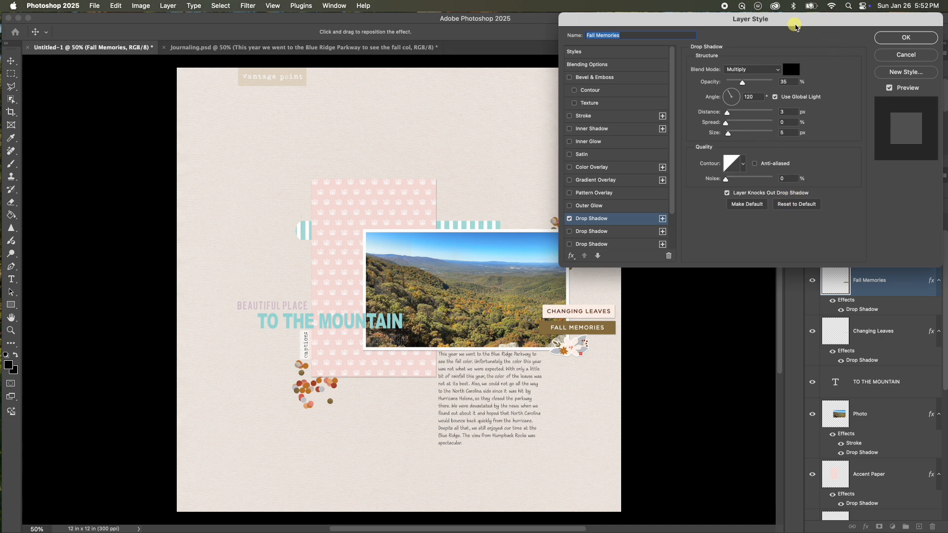
pyautogui.moveTo(796, 23); pyautogui.dragTo(778, 25)
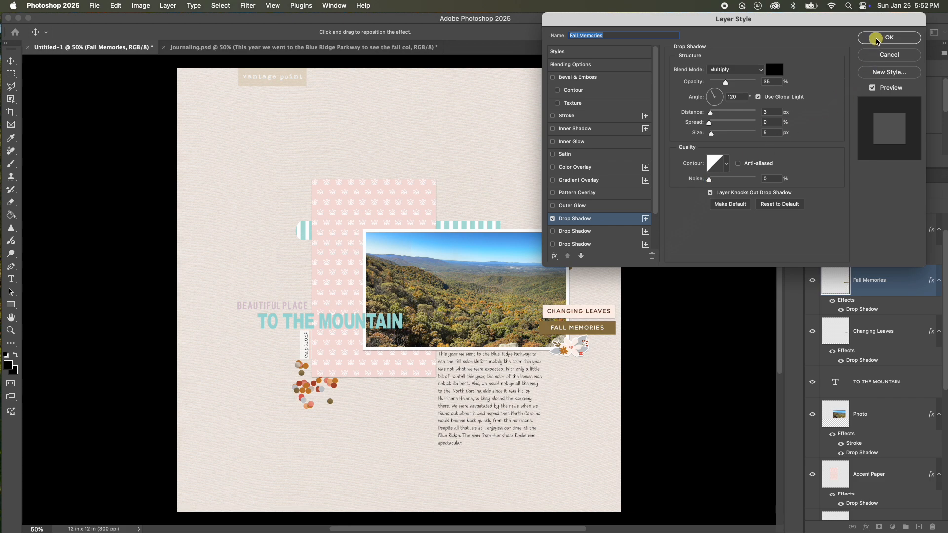
pyautogui.click(871, 40)
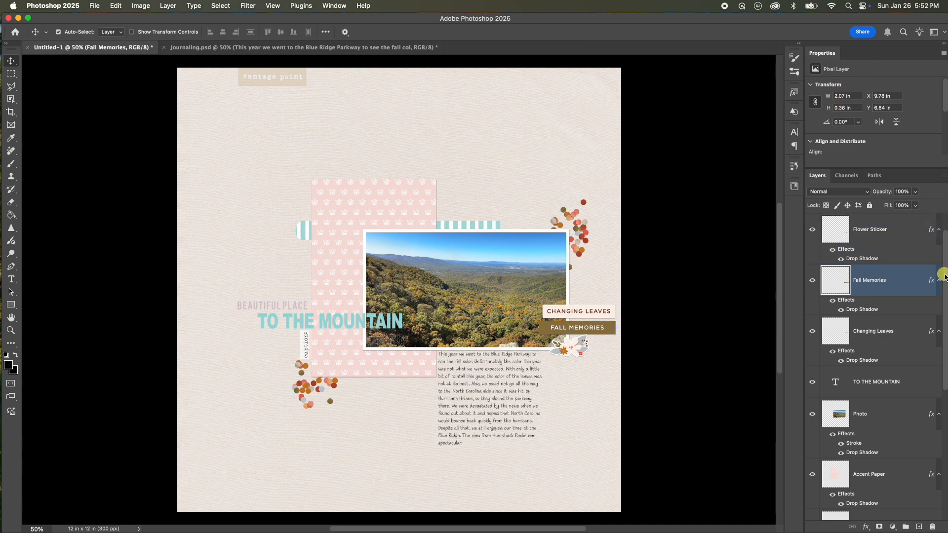
# Copy the Accent Paper drop shadow onto the Strip Paper layer.
pyautogui.moveTo(944, 273); pyautogui.dragTo(939, 264)
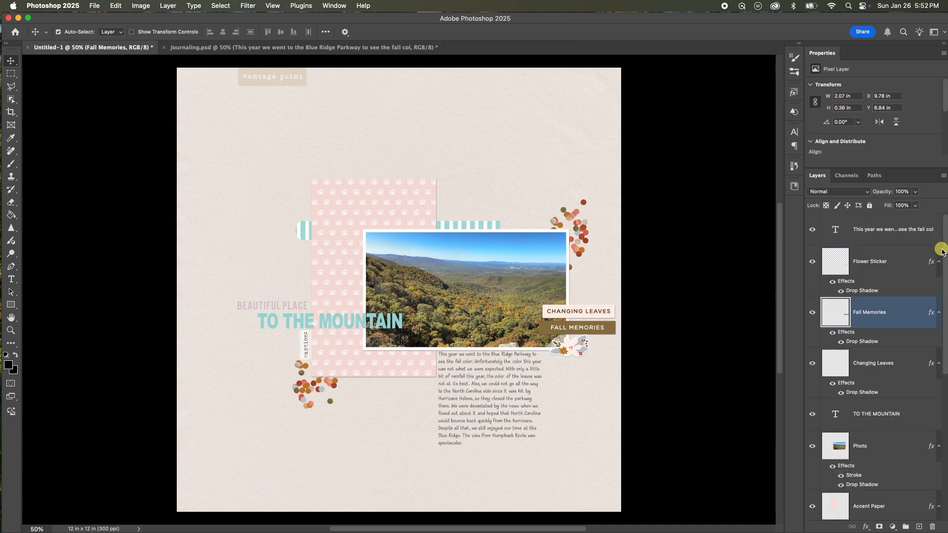
pyautogui.moveTo(941, 258); pyautogui.dragTo(944, 417)
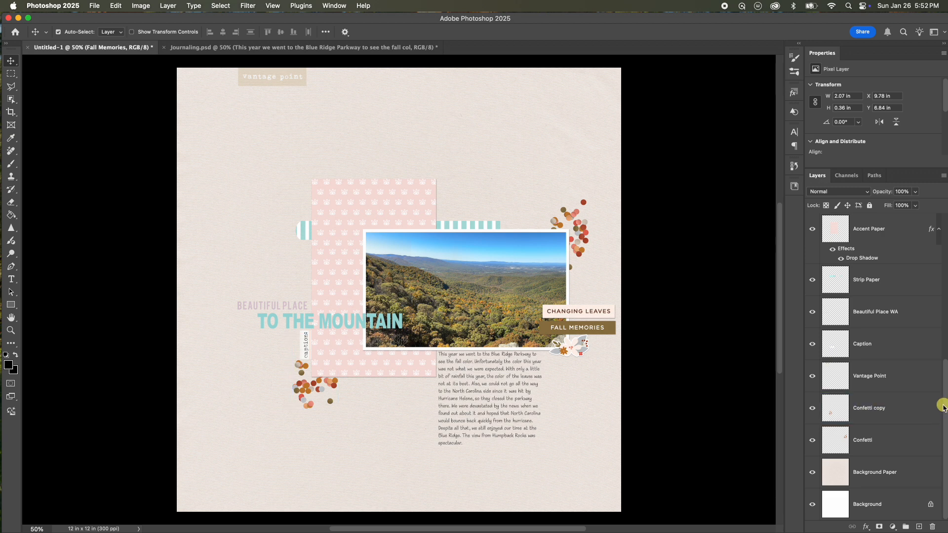
pyautogui.click(864, 279)
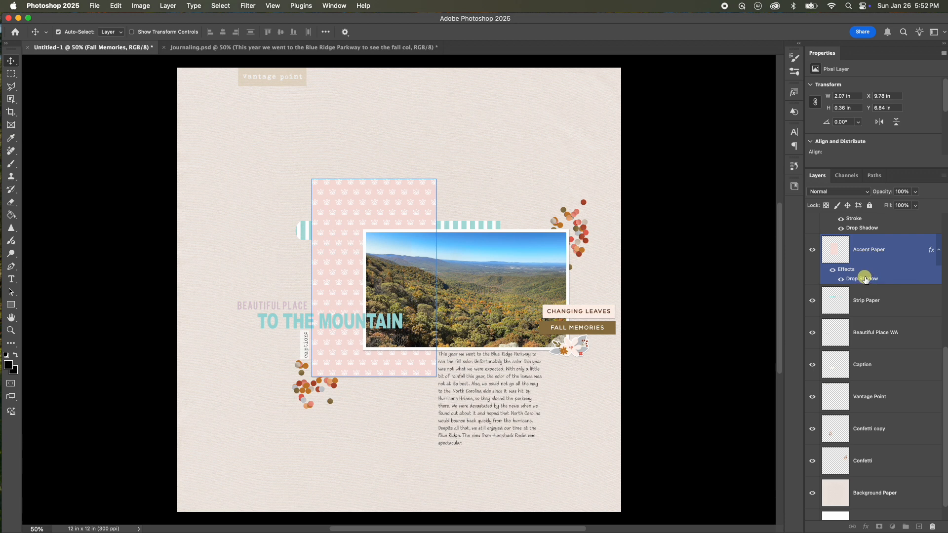
pyautogui.moveTo(864, 279); pyautogui.dragTo(865, 311)
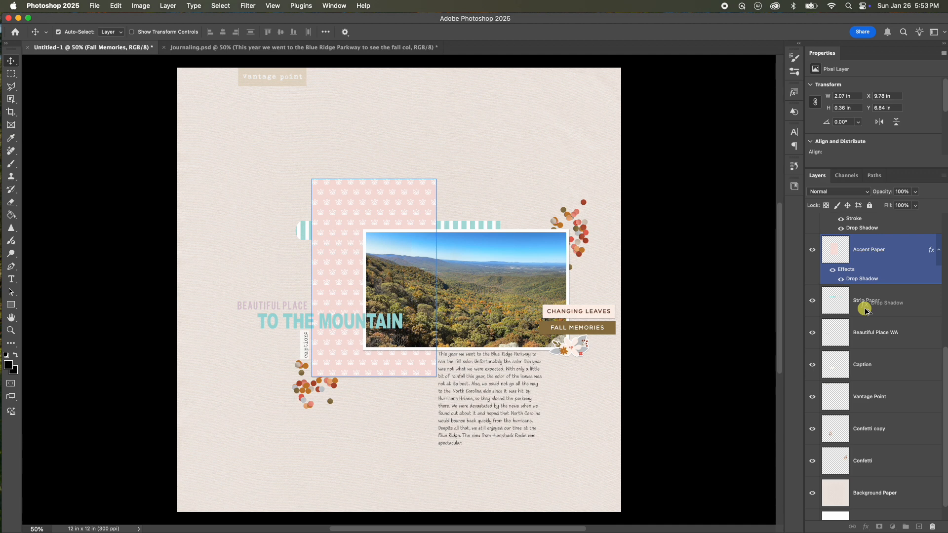
pyautogui.moveTo(865, 309); pyautogui.dragTo(866, 307)
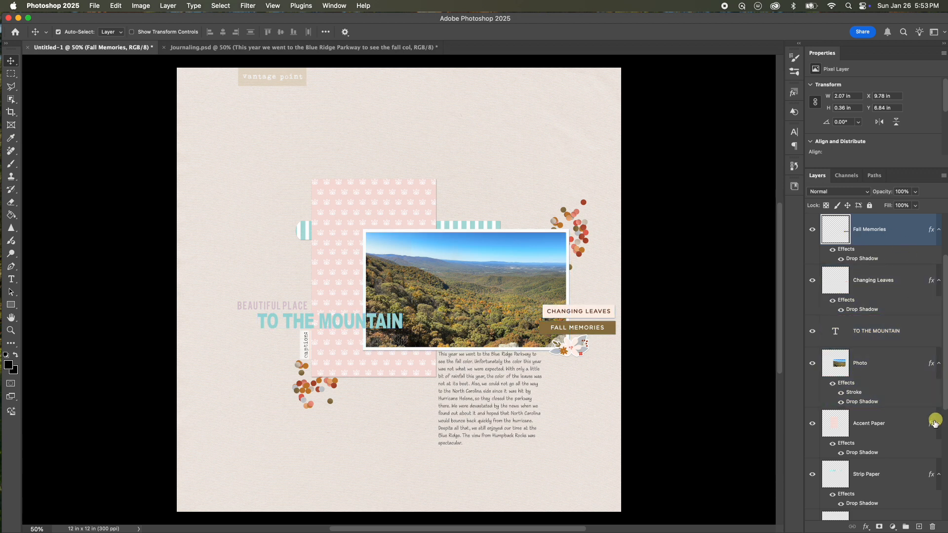
# Copy the Strip Paper drop shadow onto the Caption layer.
pyautogui.moveTo(944, 405); pyautogui.dragTo(944, 439)
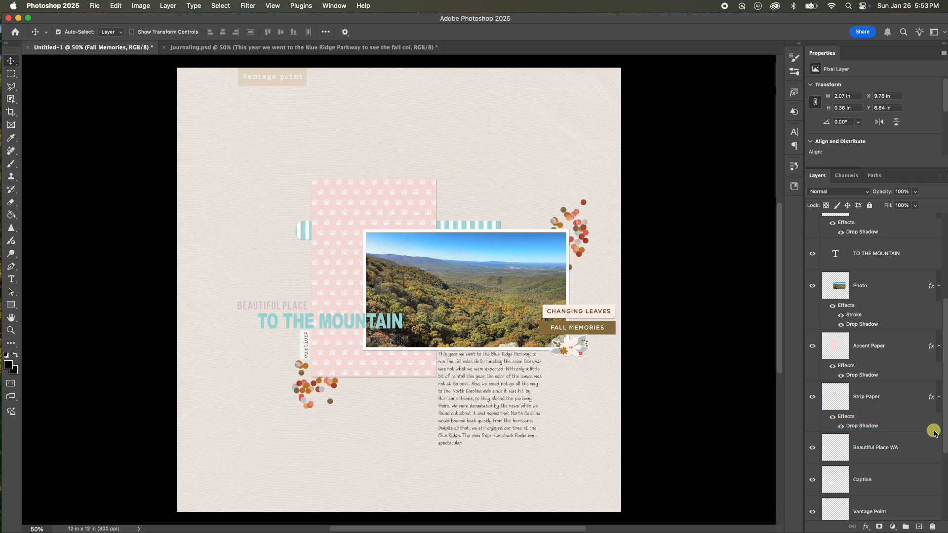
pyautogui.scroll(-2, 928, 437)
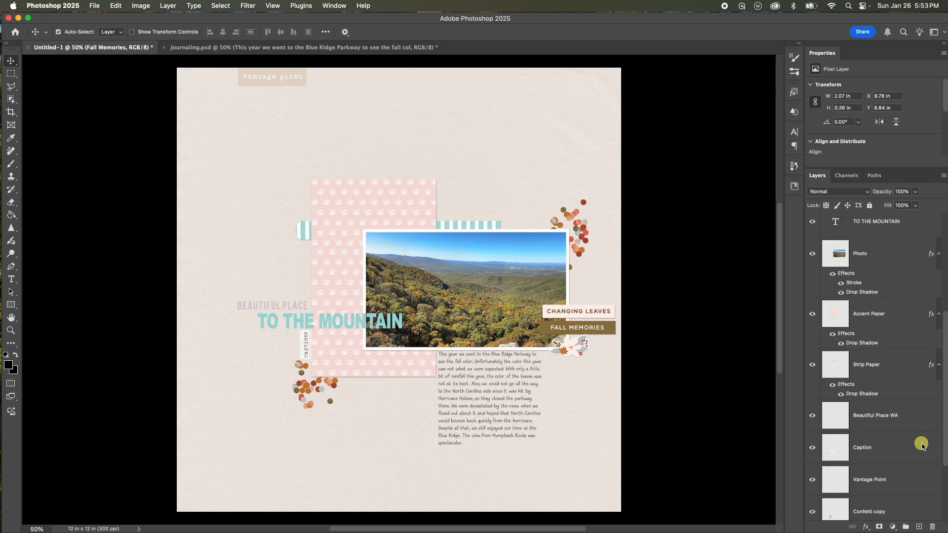
pyautogui.scroll(-2, 913, 451)
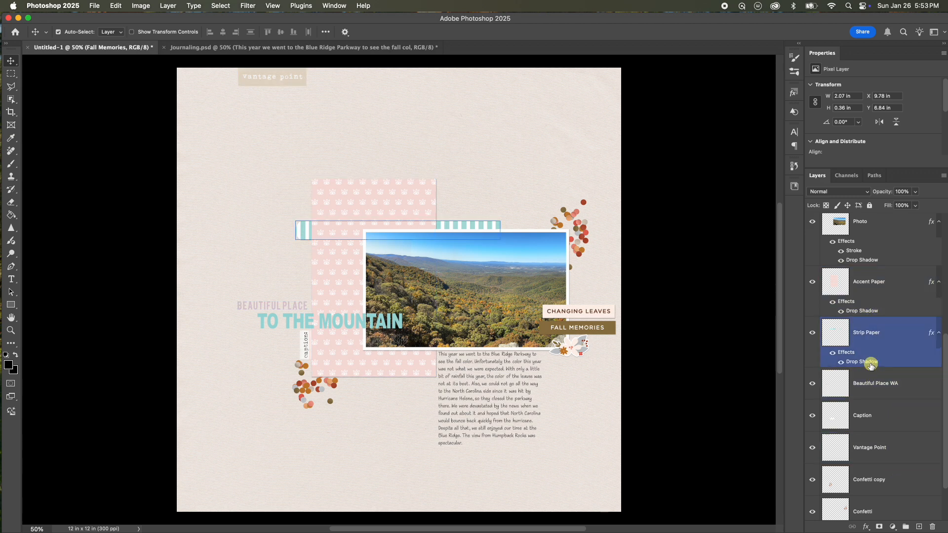
pyautogui.moveTo(865, 364); pyautogui.dragTo(883, 428)
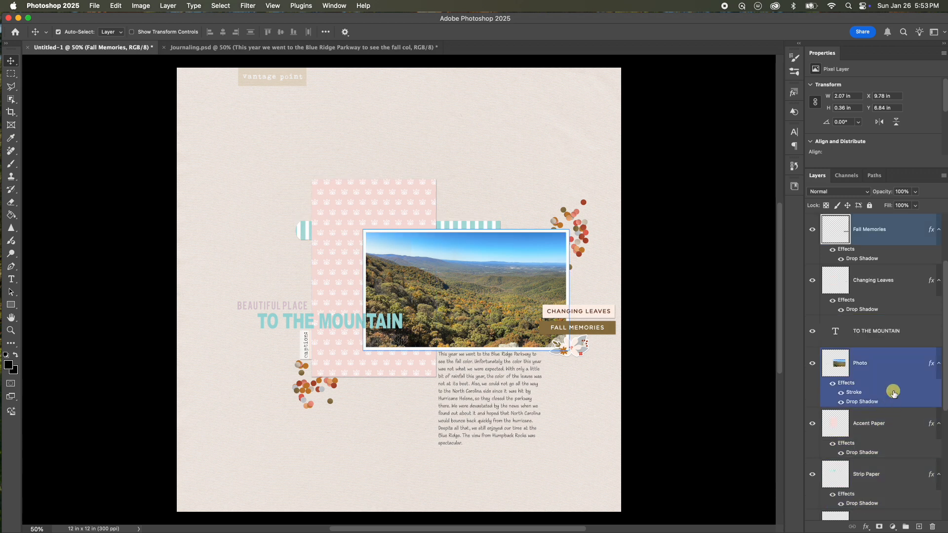
# Copy the Caption drop shadow onto the Vantage Point layer.
pyautogui.moveTo(943, 383); pyautogui.dragTo(916, 469)
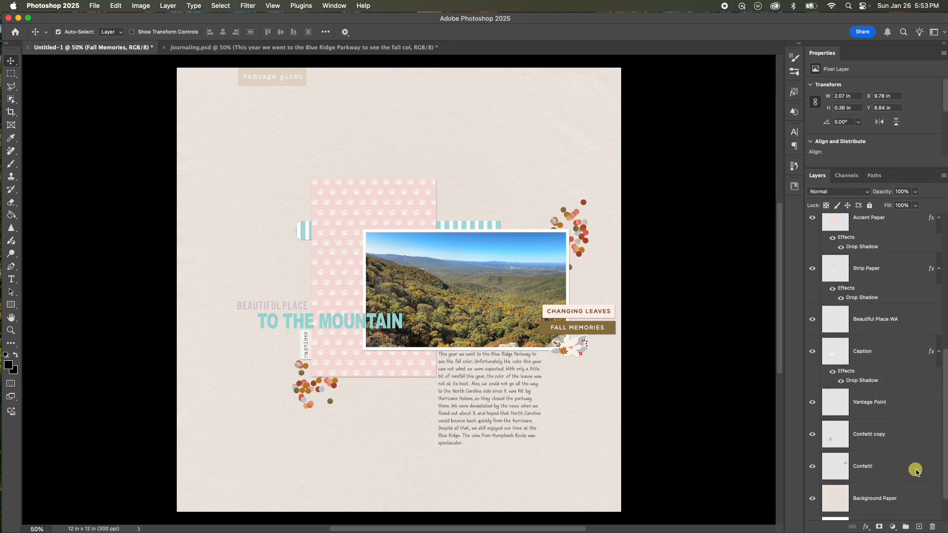
pyautogui.click(866, 383)
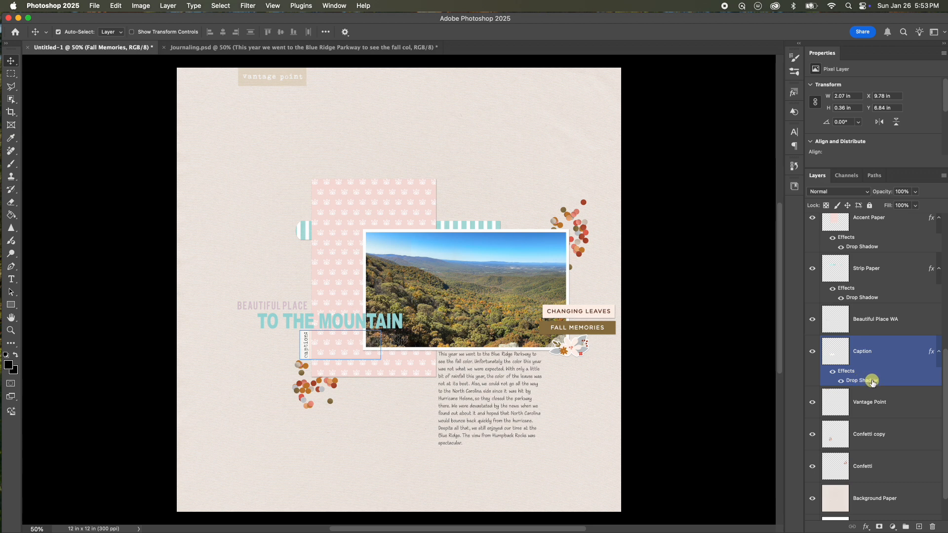
pyautogui.moveTo(864, 383); pyautogui.dragTo(873, 411)
# Copy the Vantage Point drop shadow onto the Confetti copy layer.
pyautogui.moveTo(945, 417); pyautogui.dragTo(840, 522)
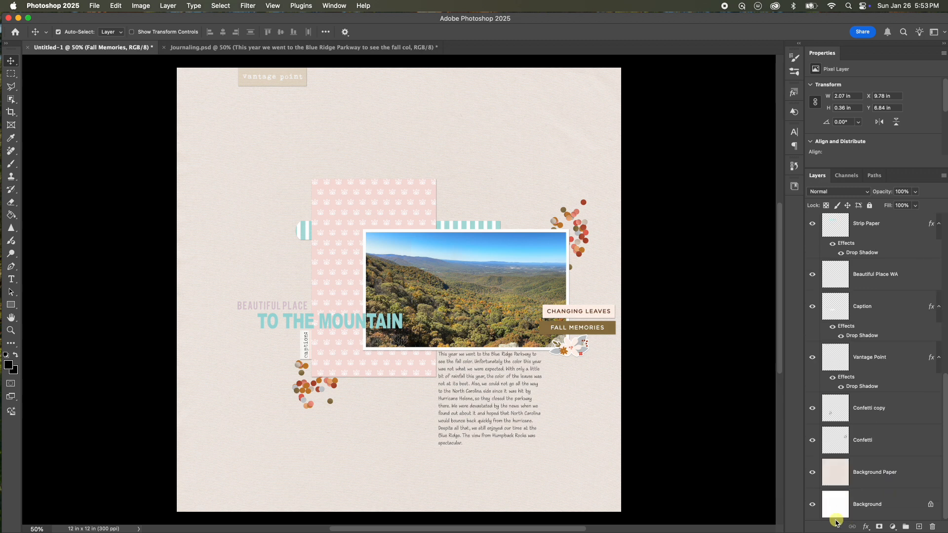
pyautogui.click(859, 473)
pyautogui.click(894, 370)
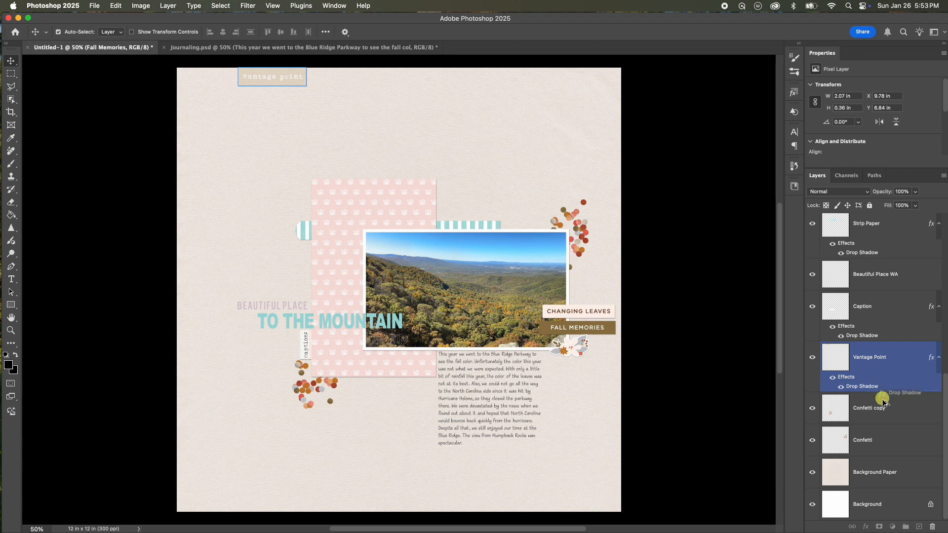
# Copy the Confetti copy drop shadow onto the Confetti layer.
pyautogui.scroll(5, 884, 410)
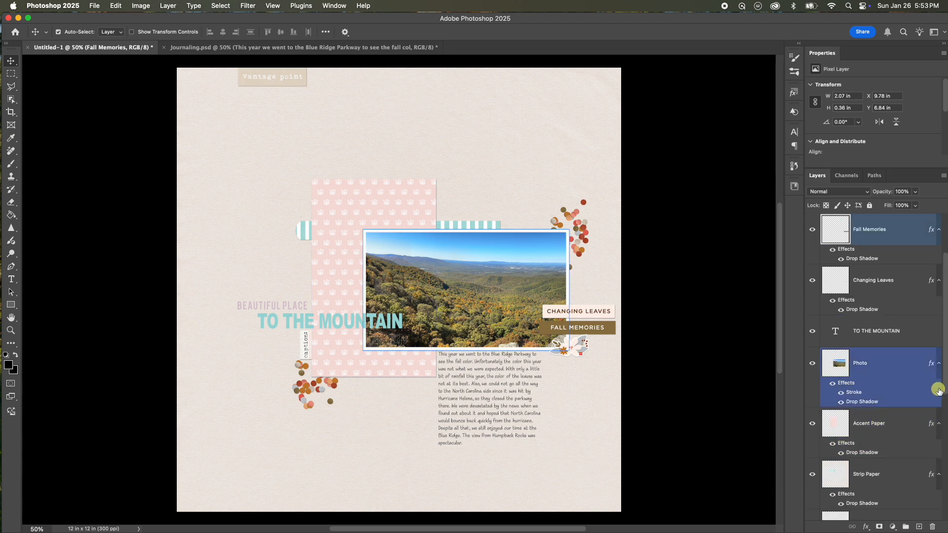
pyautogui.scroll(-4, 930, 441)
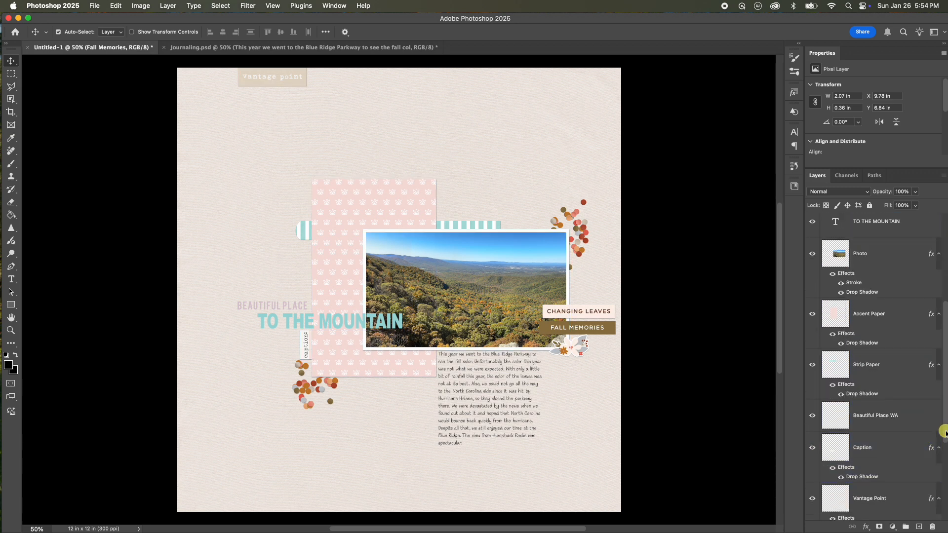
pyautogui.scroll(-6, 943, 431)
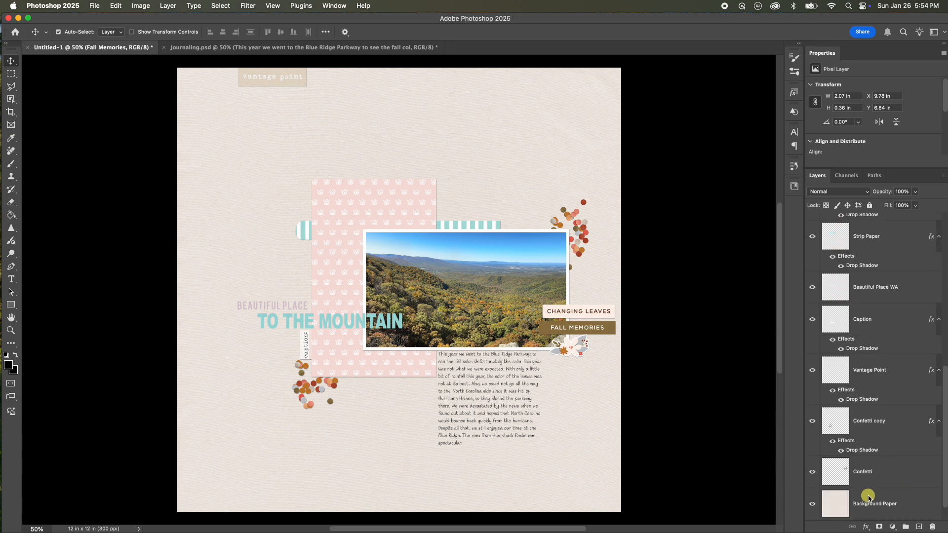
pyautogui.moveTo(864, 419); pyautogui.dragTo(863, 449)
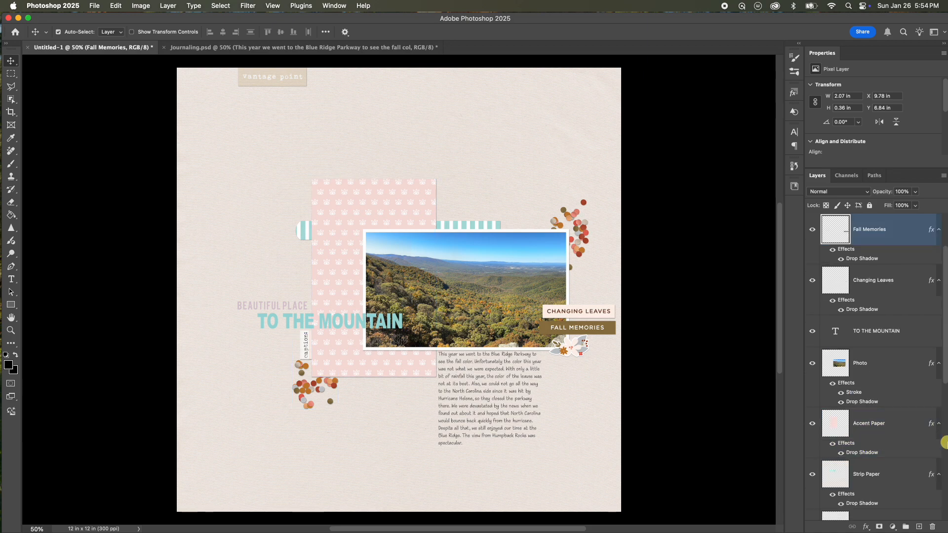
pyautogui.scroll(-9, 913, 450)
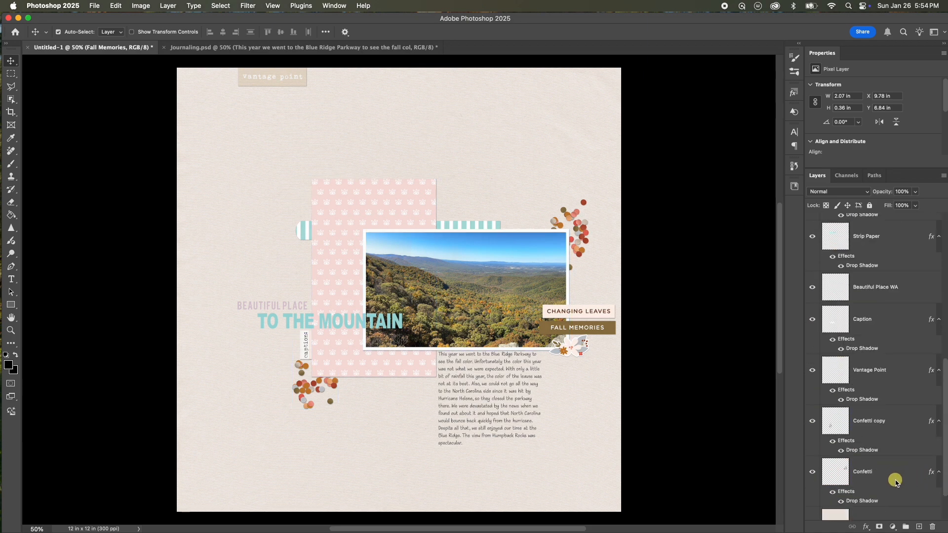
pyautogui.scroll(9, 884, 489)
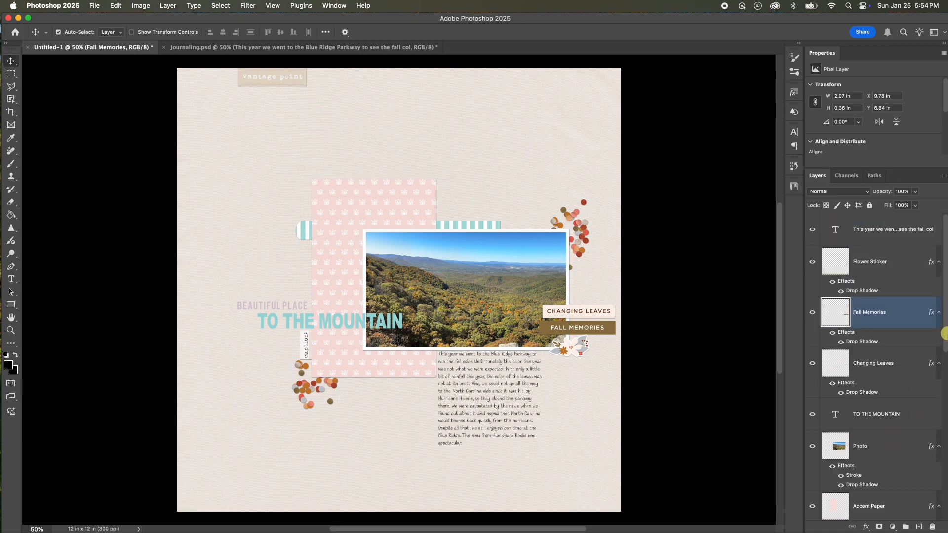
# Copy the Changing Leaves drop shadow onto the TO THE MOUNTAIN title layer.
pyautogui.keyDown('shift'); pyautogui.click(926, 272); pyautogui.keyUp('shift')
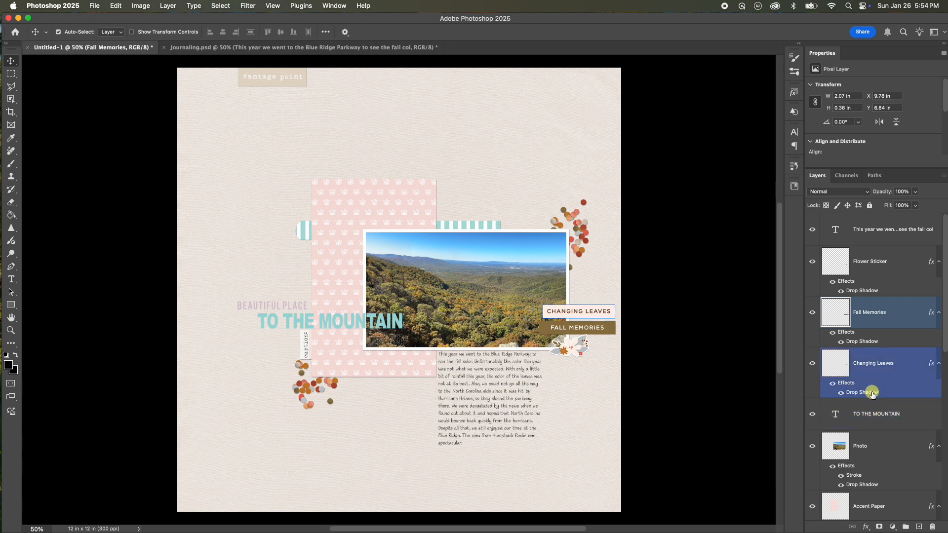
pyautogui.moveTo(869, 394); pyautogui.dragTo(872, 422)
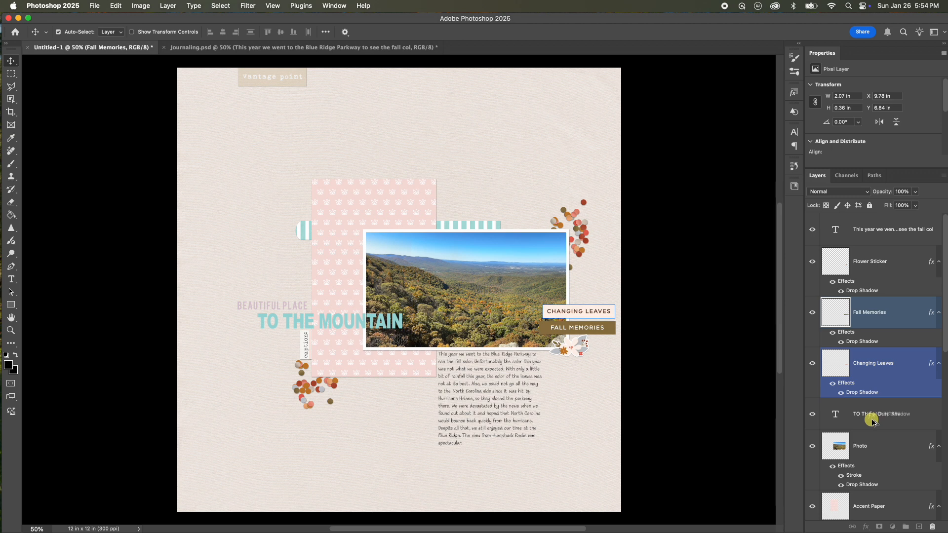
pyautogui.moveTo(872, 420); pyautogui.dragTo(862, 415)
pyautogui.moveTo(943, 341); pyautogui.dragTo(941, 354)
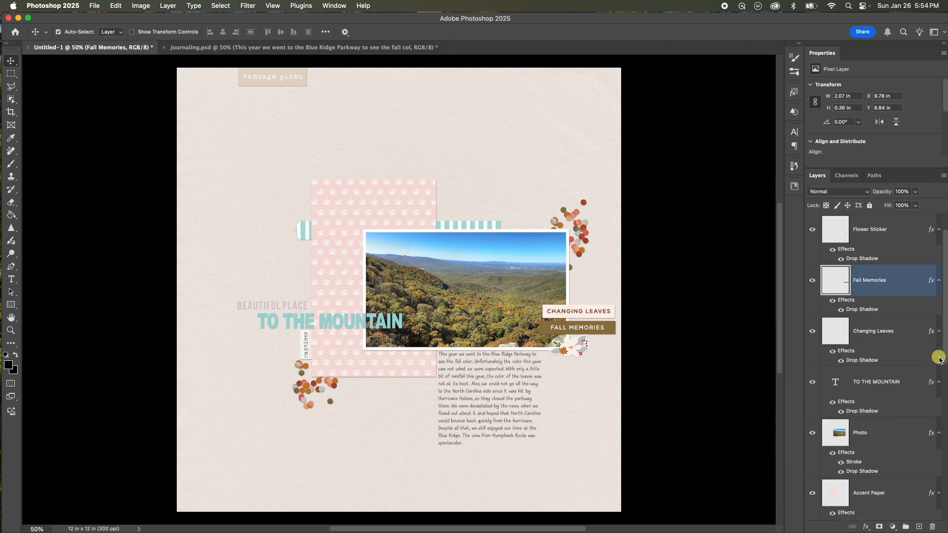
# Review the layered page by selecting elements on the canvas and scrolling the layer list.
pyautogui.scroll(-1, 935, 361)
pyautogui.scroll(-1, 913, 377)
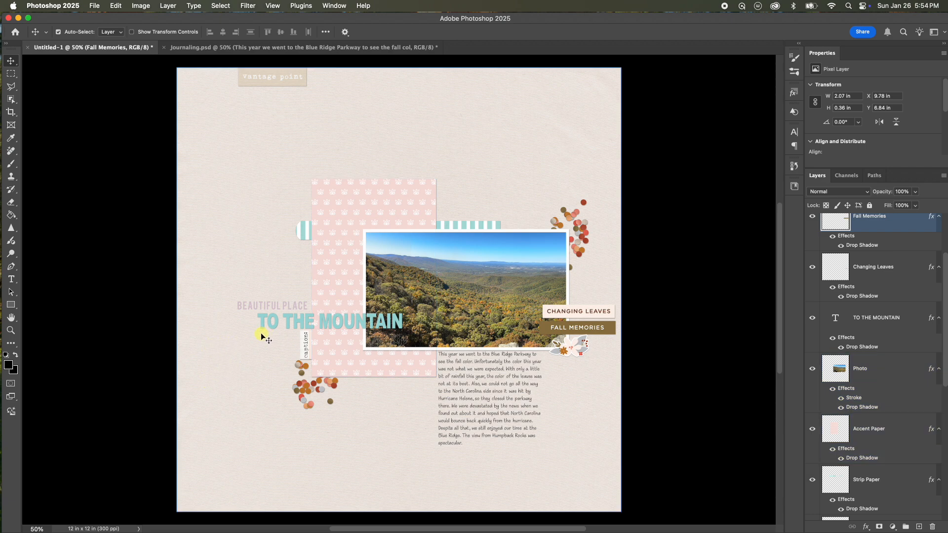
pyautogui.click(356, 333)
pyautogui.click(457, 323)
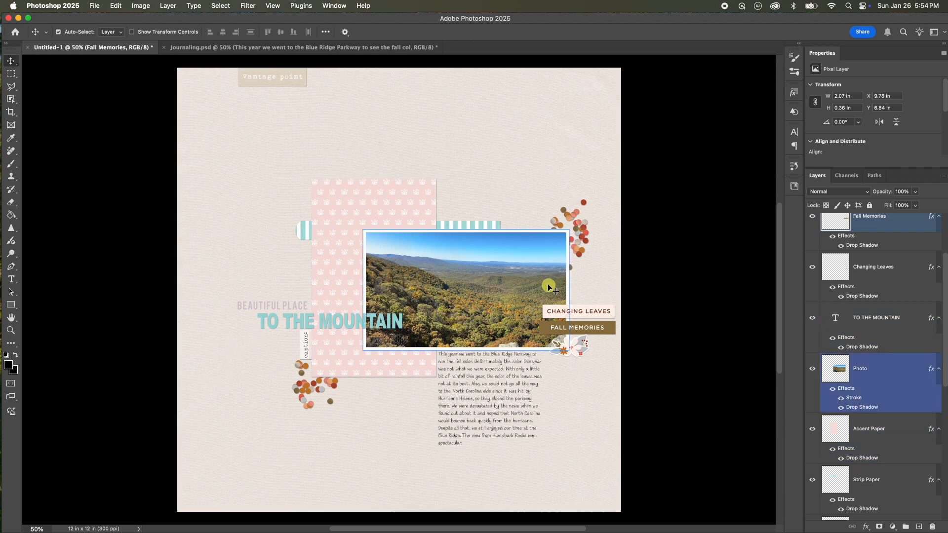
pyautogui.click(588, 208)
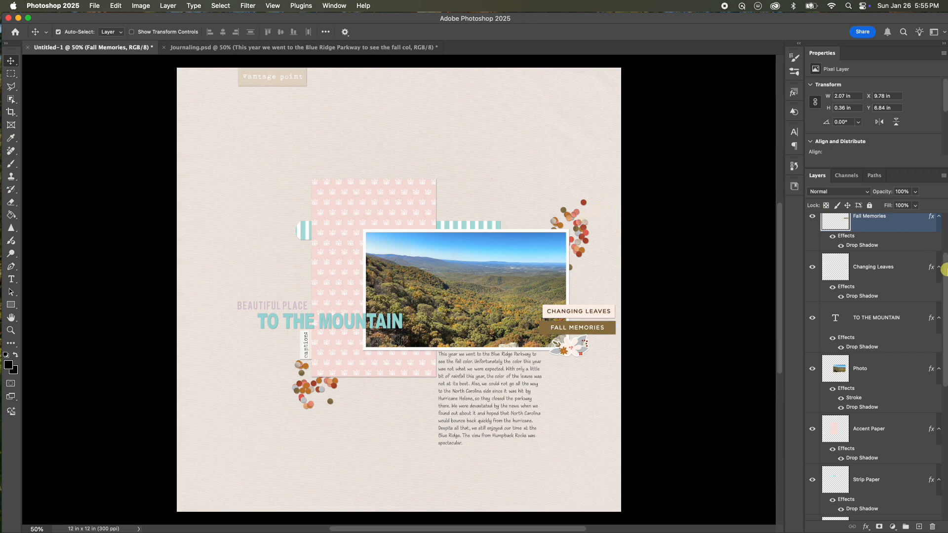
pyautogui.moveTo(941, 275); pyautogui.dragTo(938, 233)
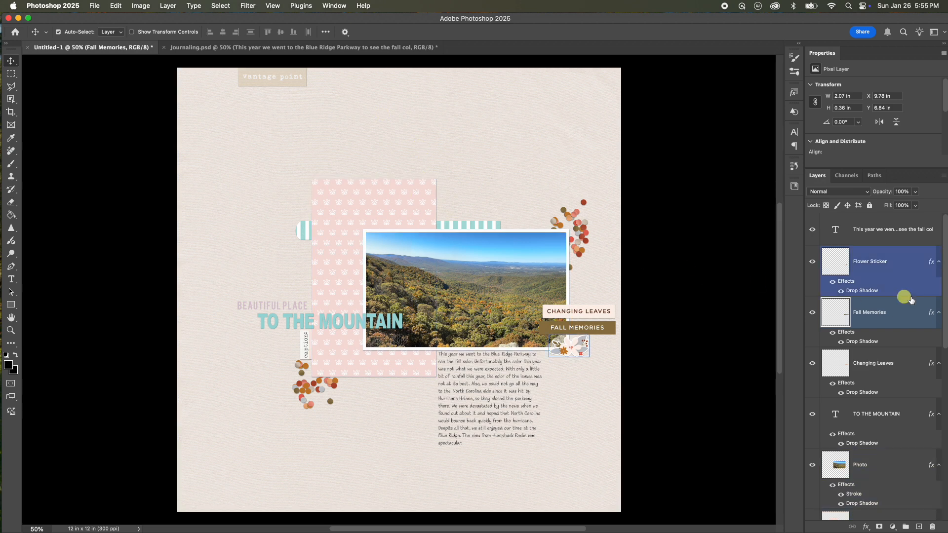
pyautogui.click(879, 515)
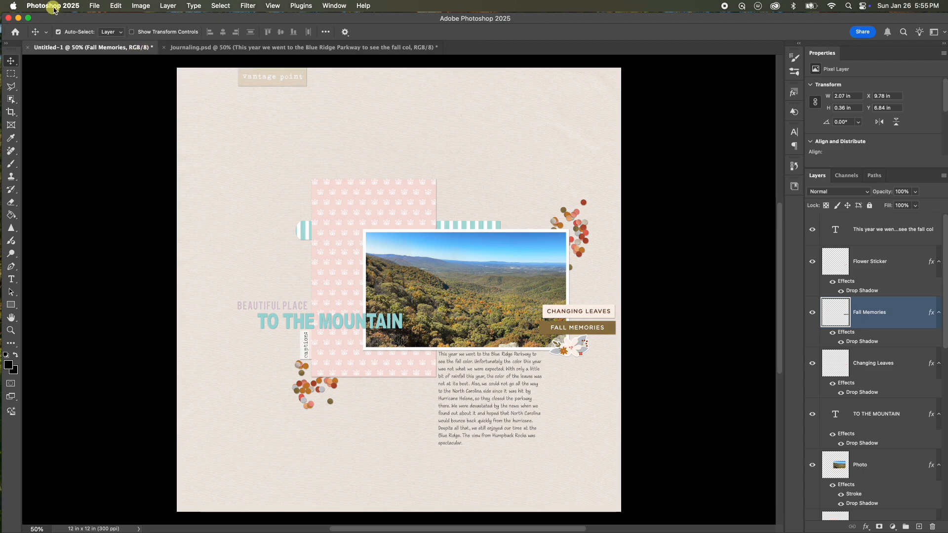
# Save the document to the Desktop as To The Mountain.psd.
pyautogui.click(96, 6)
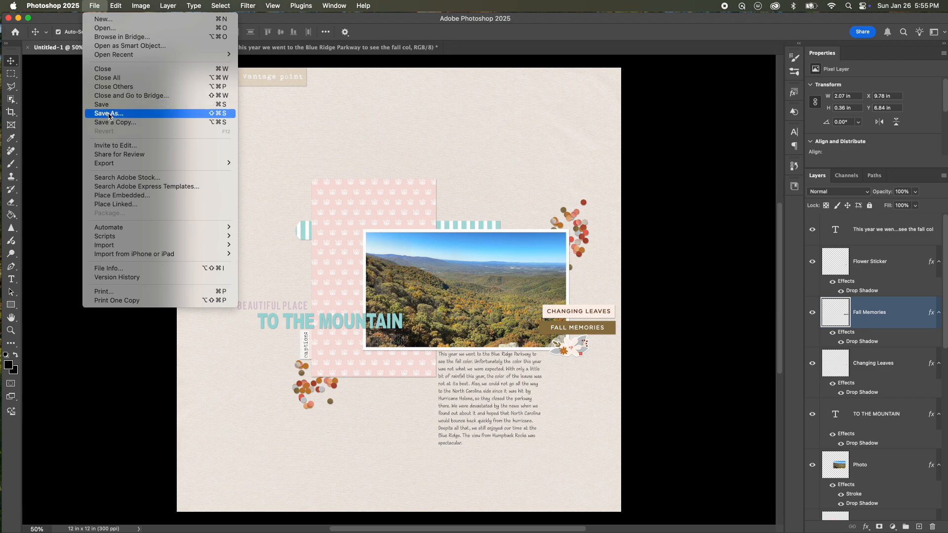
pyautogui.click(323, 120)
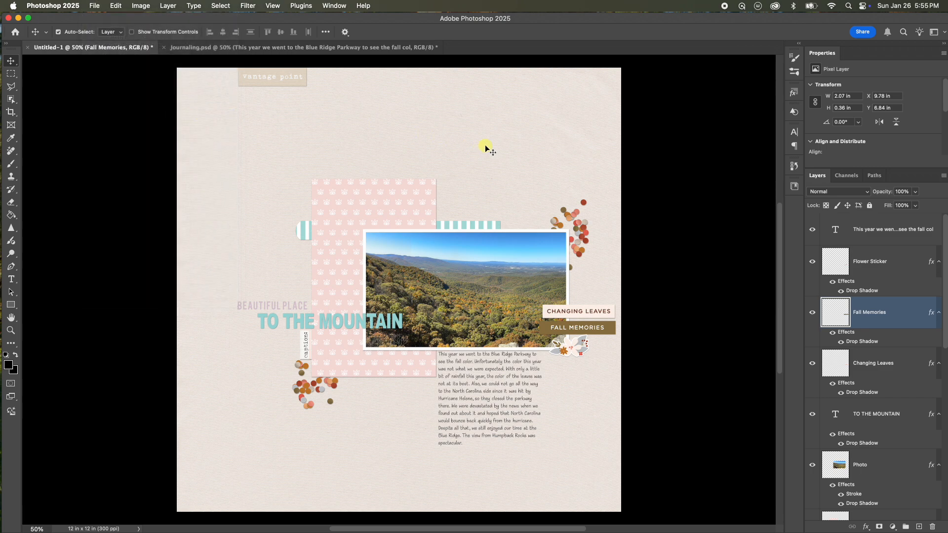
pyautogui.press('super+shift+s')
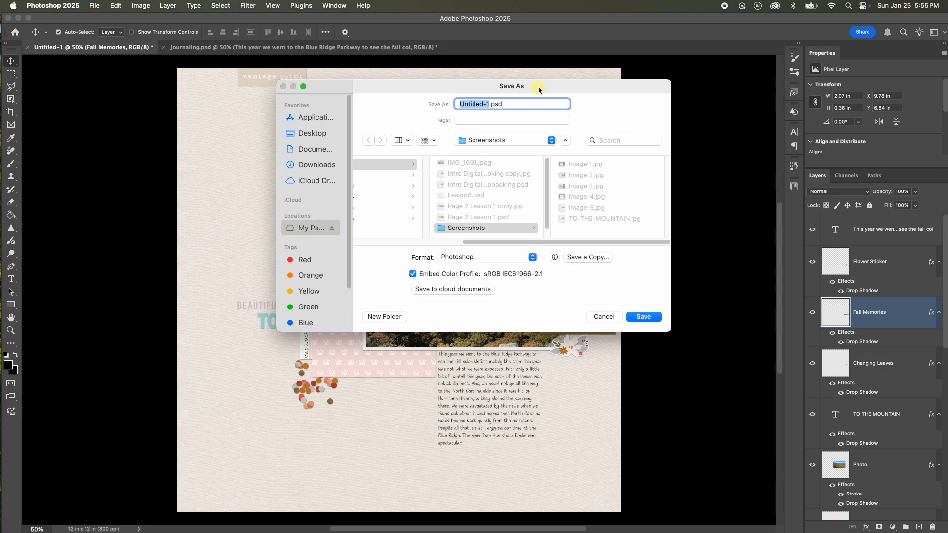
pyautogui.moveTo(539, 89); pyautogui.dragTo(744, 87)
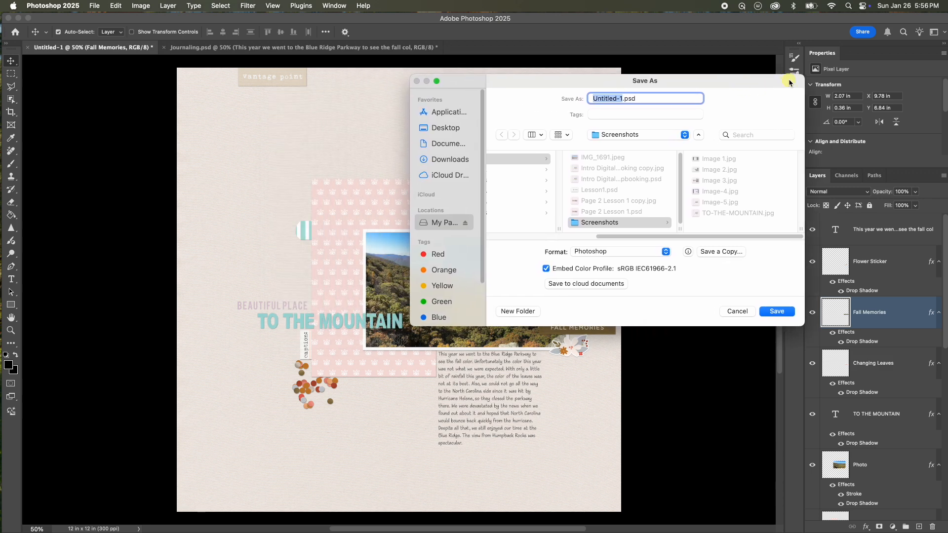
pyautogui.write('T')
pyautogui.write('o The Mountain')
pyautogui.click(440, 128)
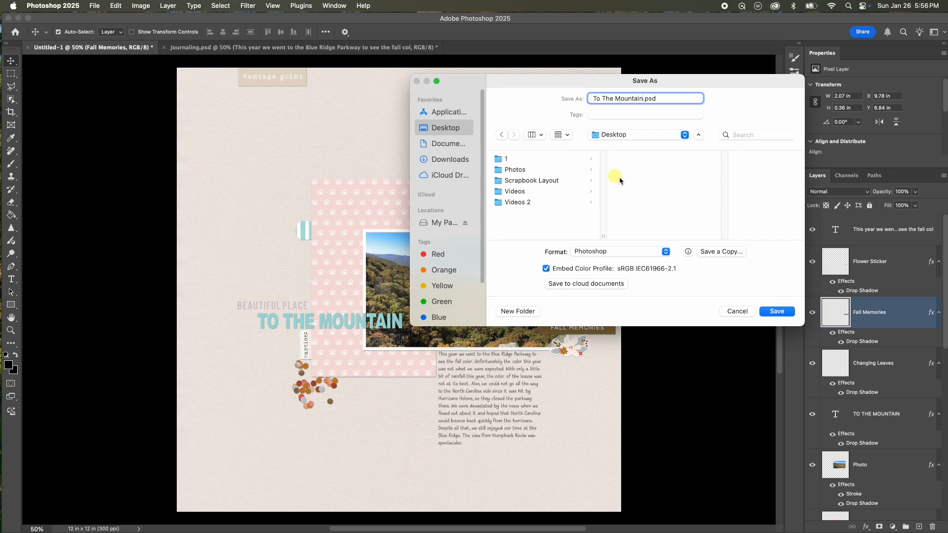
pyautogui.click(777, 312)
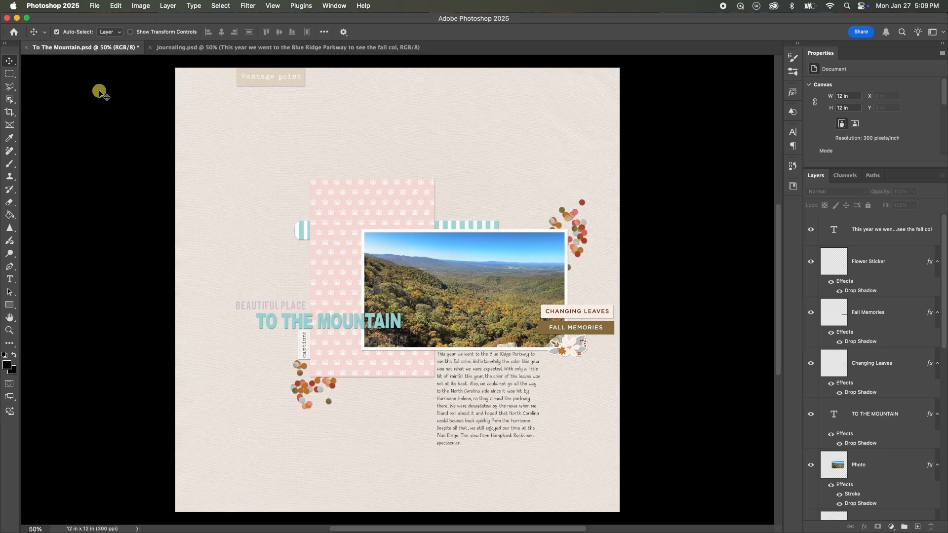
# Save a copy to the Desktop as To The Mountain copy.jpg in JPEG format at quality 12.
pyautogui.click(94, 7)
pyautogui.click(134, 123)
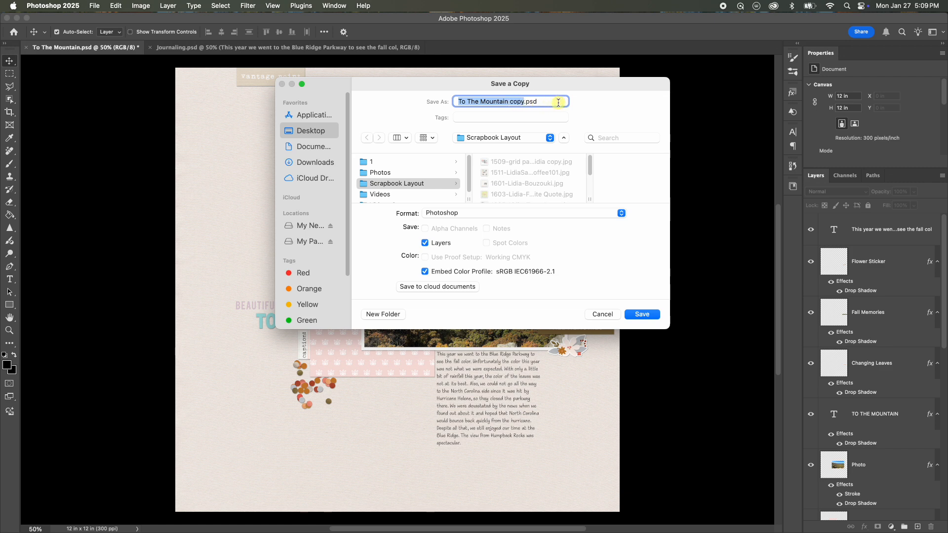
pyautogui.click(547, 140)
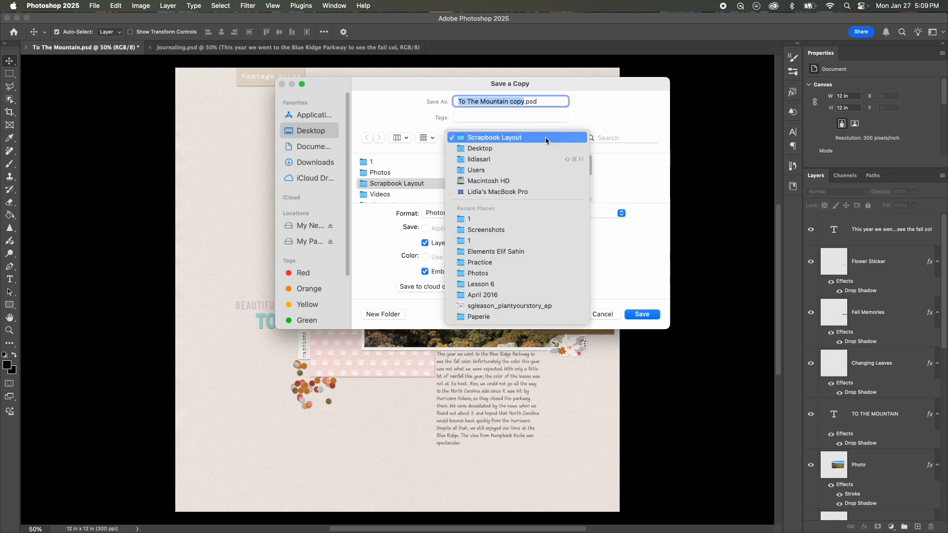
pyautogui.click(515, 150)
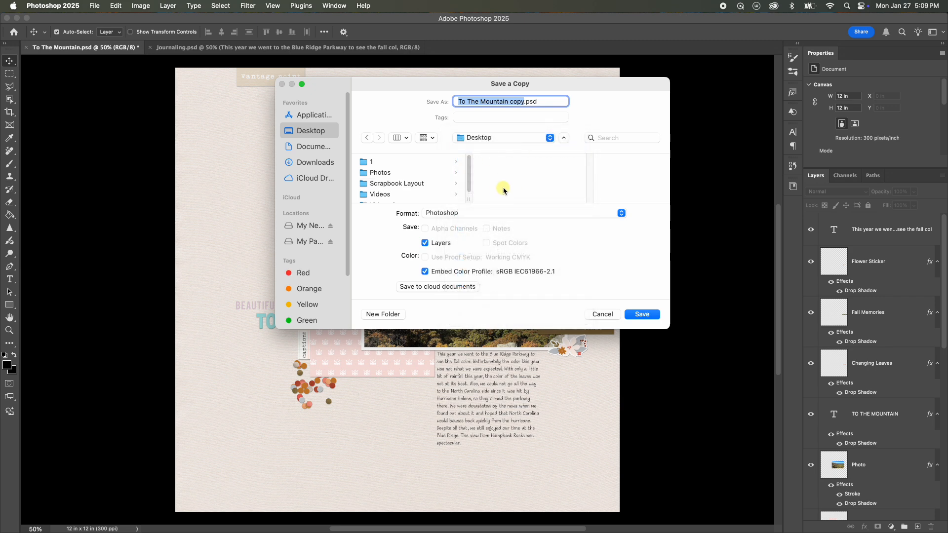
pyautogui.click(621, 218)
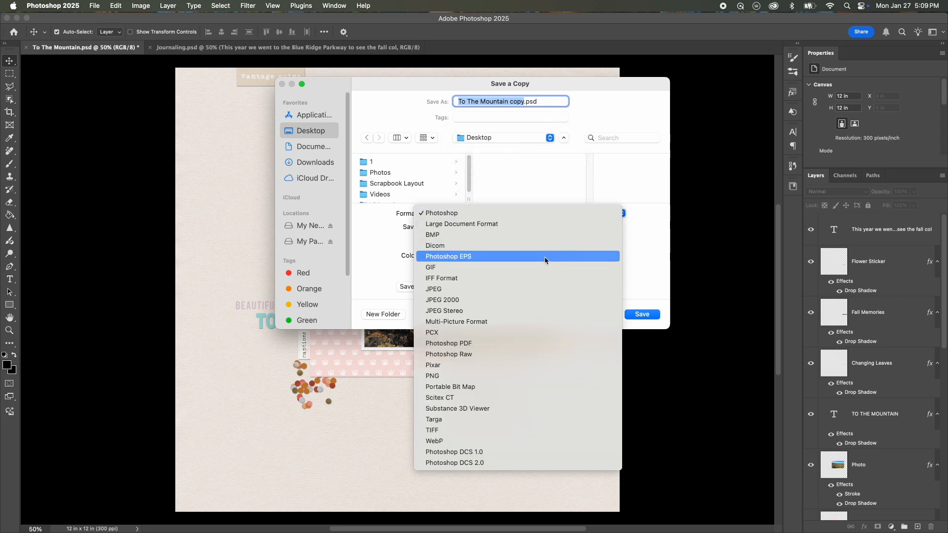
pyautogui.click(507, 292)
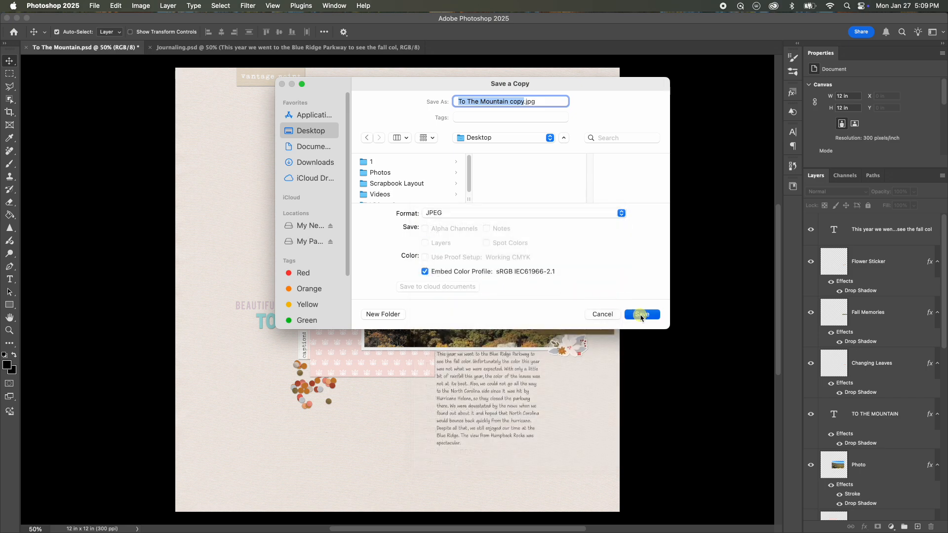
pyautogui.click(636, 314)
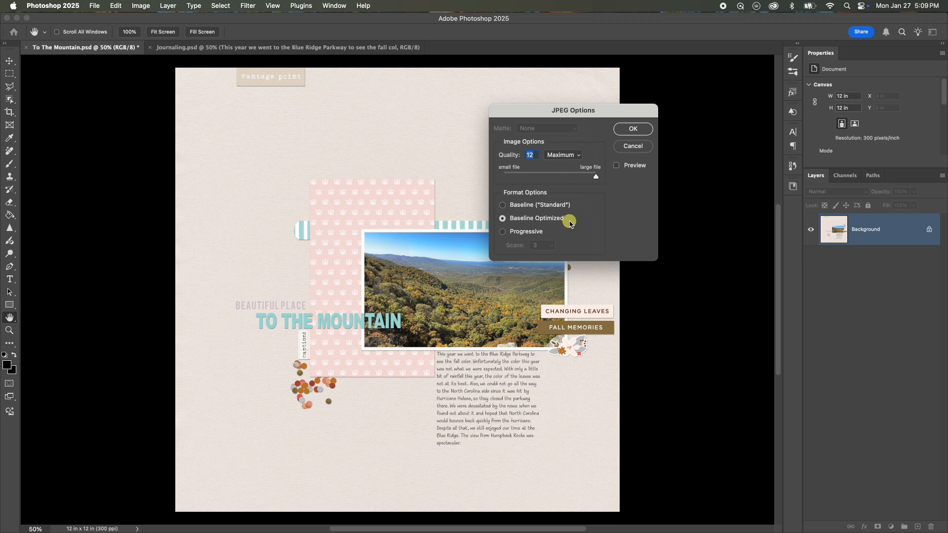
pyautogui.click(635, 130)
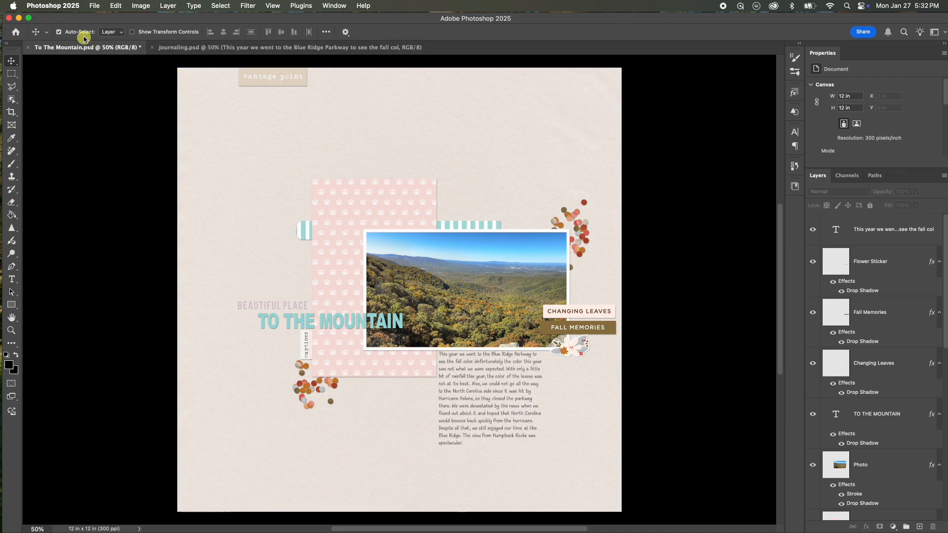
# Open Save for Web (Legacy) and set the export image width to 700 px.
pyautogui.click(95, 6)
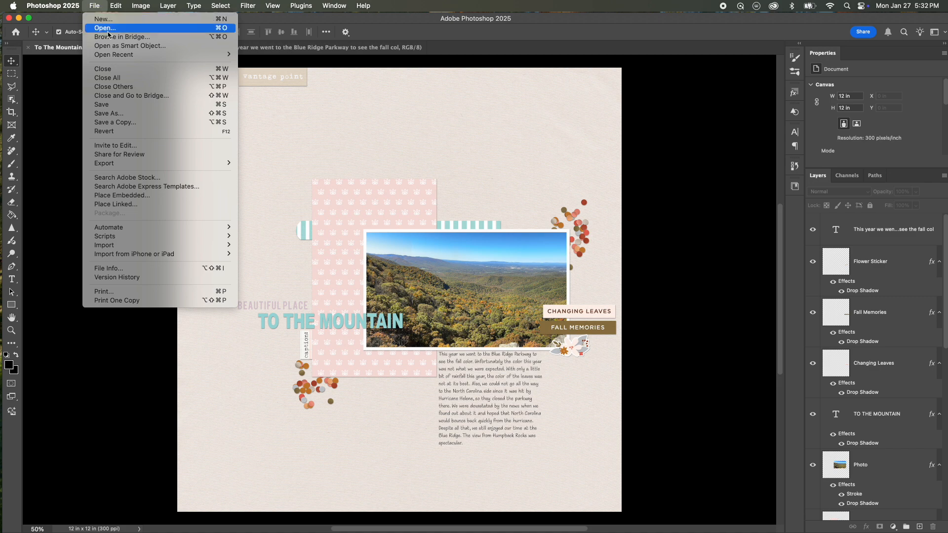
pyautogui.moveTo(139, 164)
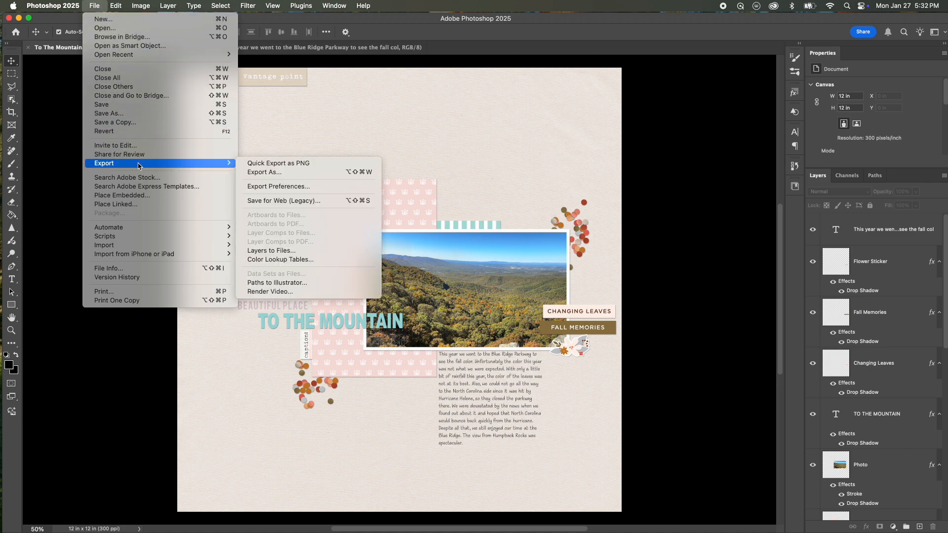
pyautogui.click(256, 204)
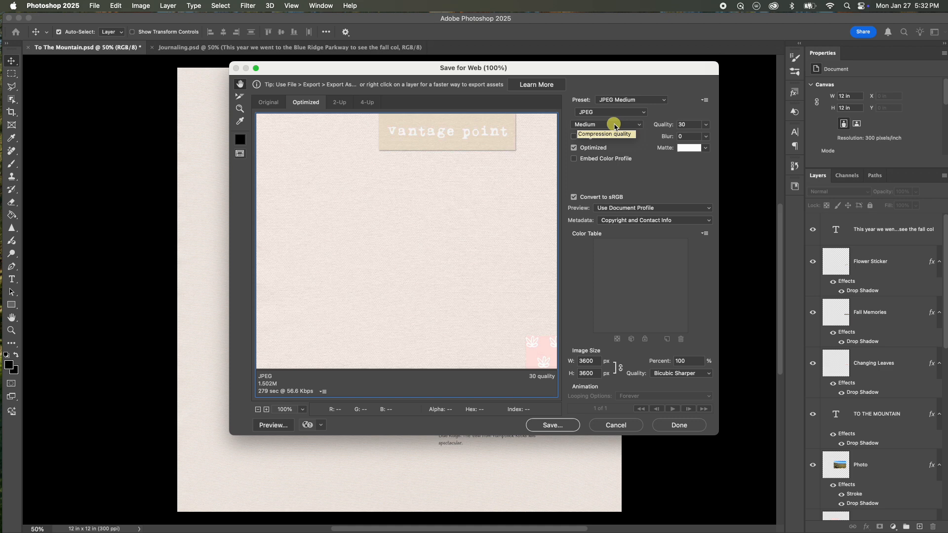
pyautogui.click(585, 362)
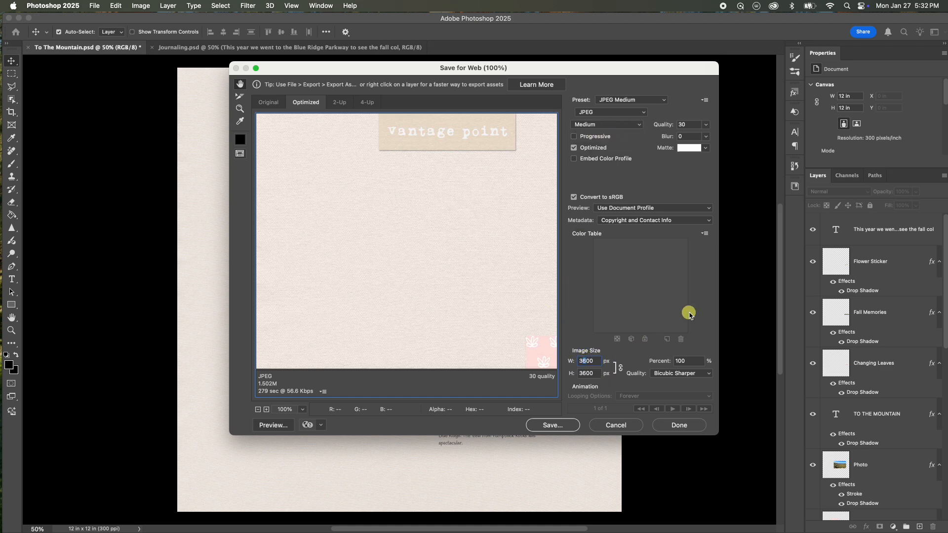
pyautogui.press('BackSpace')
pyautogui.write('7')
# Save the optimized JPEG to the Desktop as To-The-Mountain-700.jpg.
pyautogui.click(562, 424)
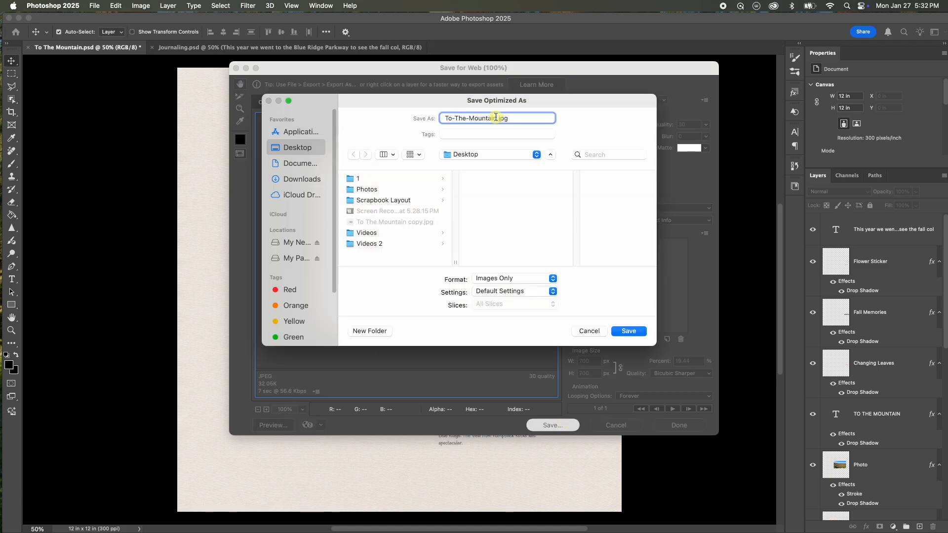
pyautogui.write('-700')
pyautogui.click(629, 332)
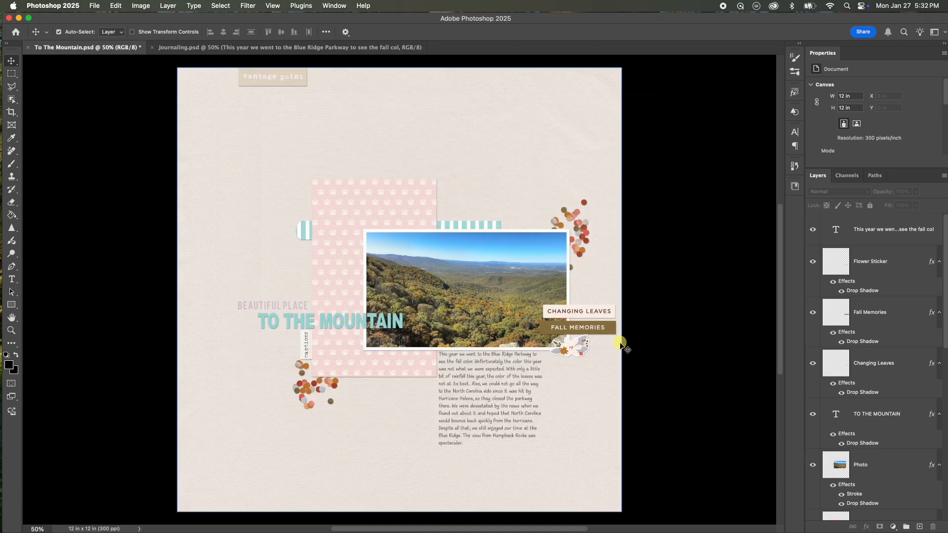